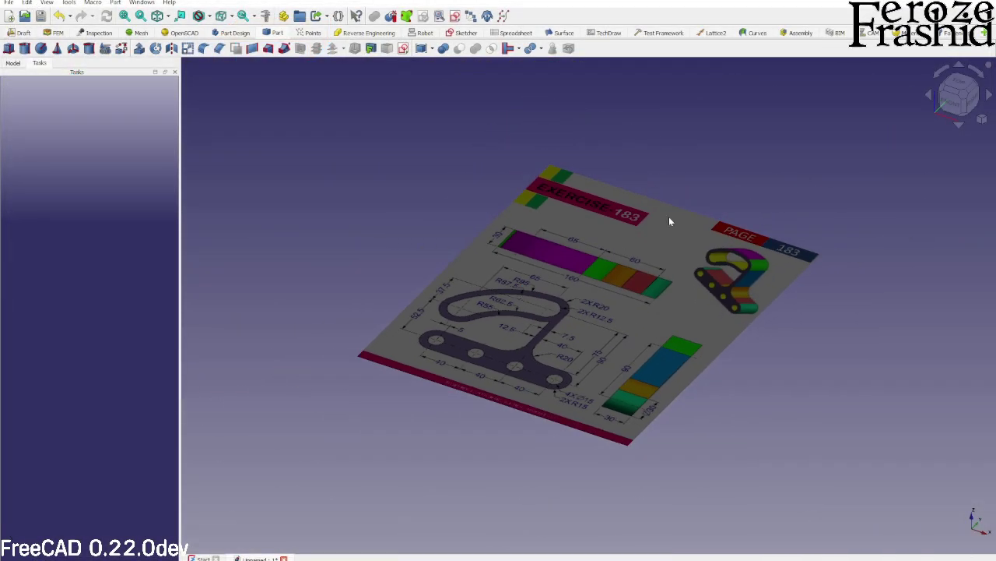
Step: Calibrate the reference image's scale by setting the span across the 65 and 60 dimensions of its upper view to 125 mm
{"action": "left_click", "coordinate": [956, 84]}
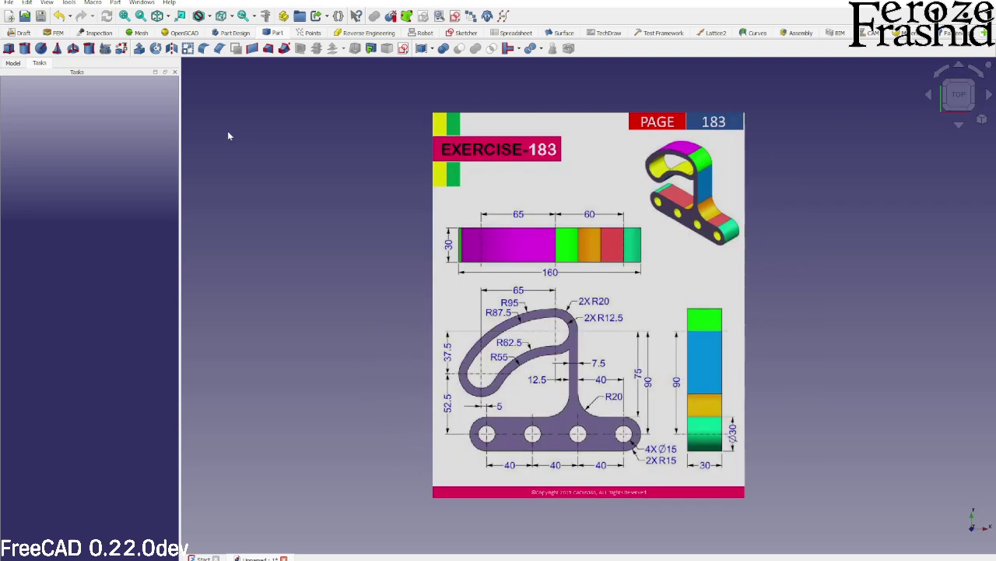
{"action": "left_click", "coordinate": [14, 63]}
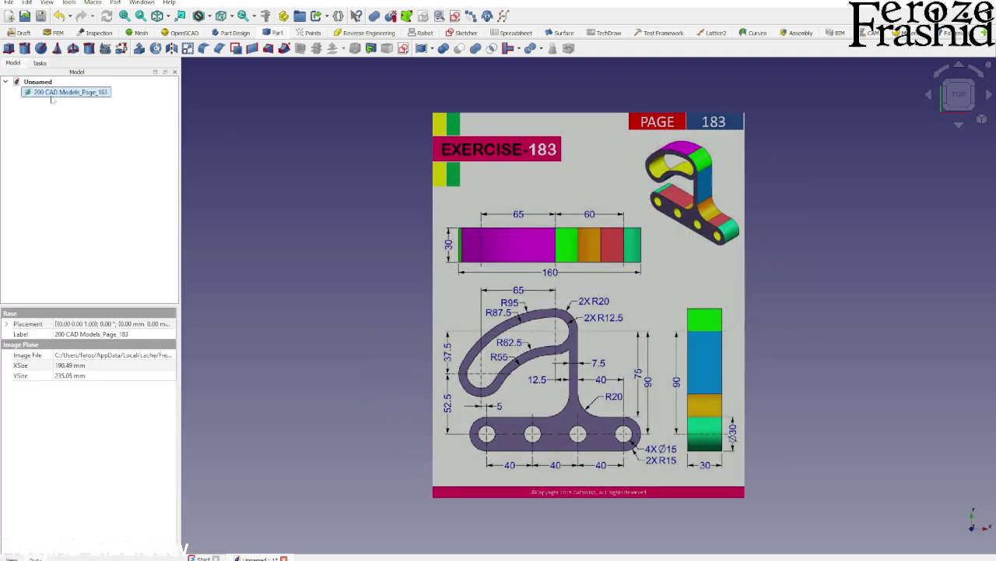
{"action": "double_click", "coordinate": [53, 95]}
{"action": "left_click", "coordinate": [108, 324]}
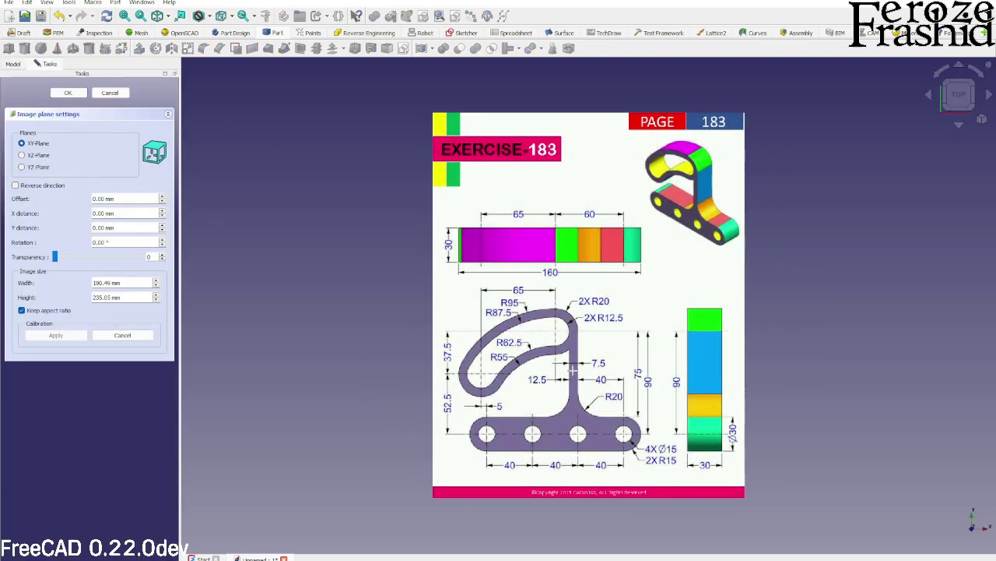
{"action": "scroll", "coordinate": [558, 222], "scroll_direction": "up", "scroll_amount": 5}
{"action": "scroll", "coordinate": [558, 222], "scroll_direction": "up", "scroll_amount": 1}
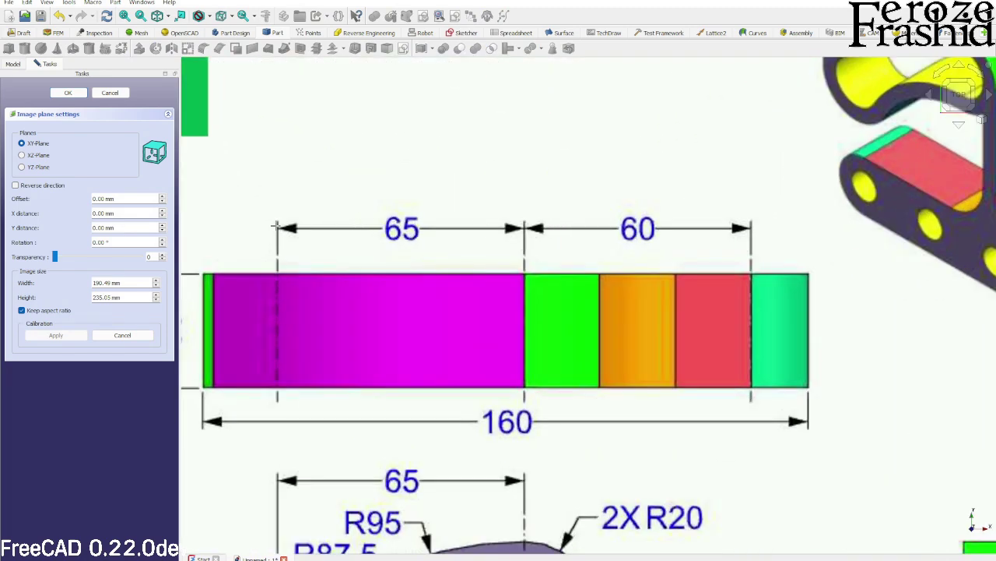
{"action": "left_click", "coordinate": [277, 226]}
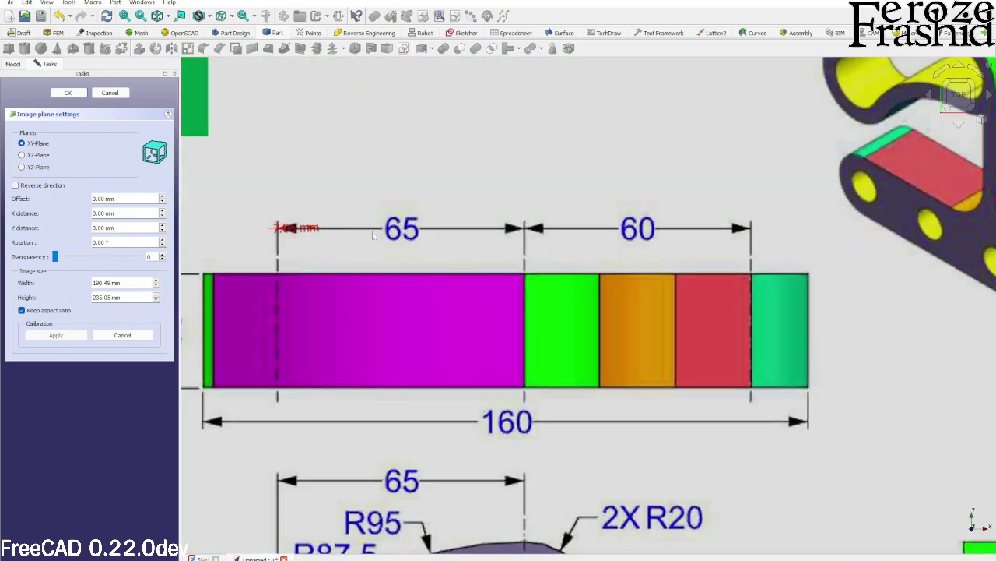
{"action": "left_click", "coordinate": [751, 229]}
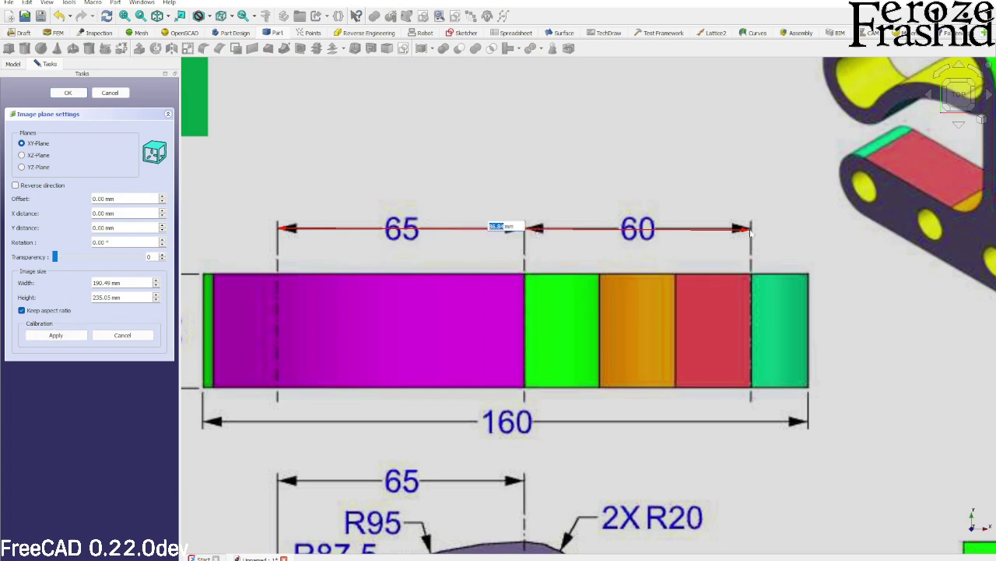
{"action": "type", "text": "125"}
{"action": "key", "text": "Return"}
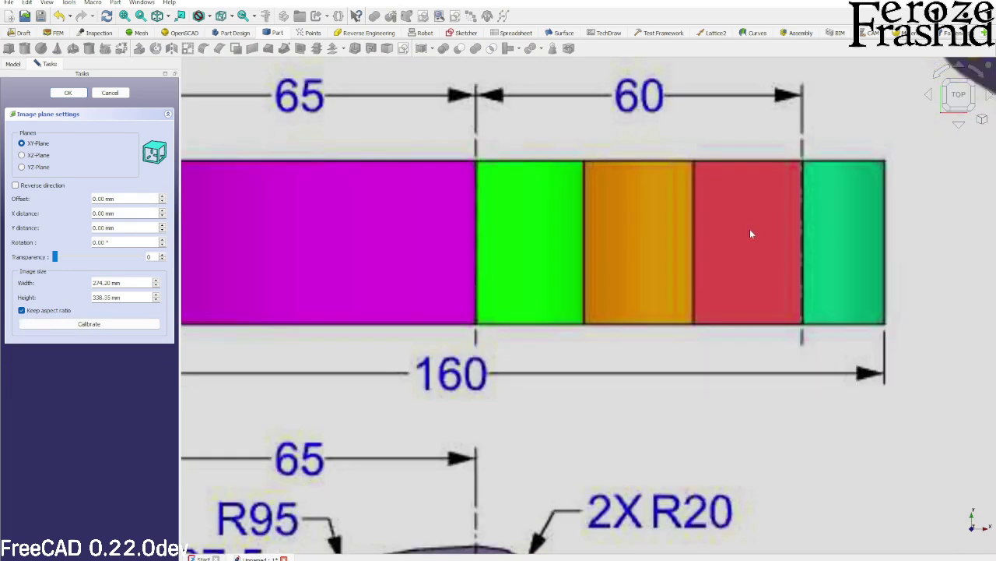
Step: Set the reference image's transparency to 50 and place it on the XZ plane
{"action": "scroll", "coordinate": [750, 232], "scroll_direction": "down", "scroll_amount": 6}
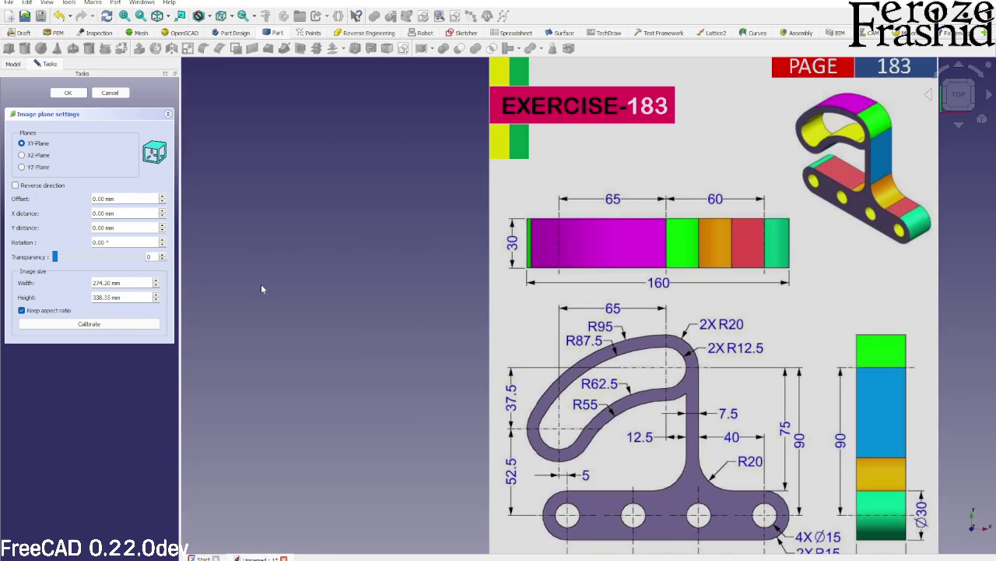
{"action": "type", "text": "5"}
{"action": "scroll", "coordinate": [573, 245], "scroll_direction": "down", "scroll_amount": 5}
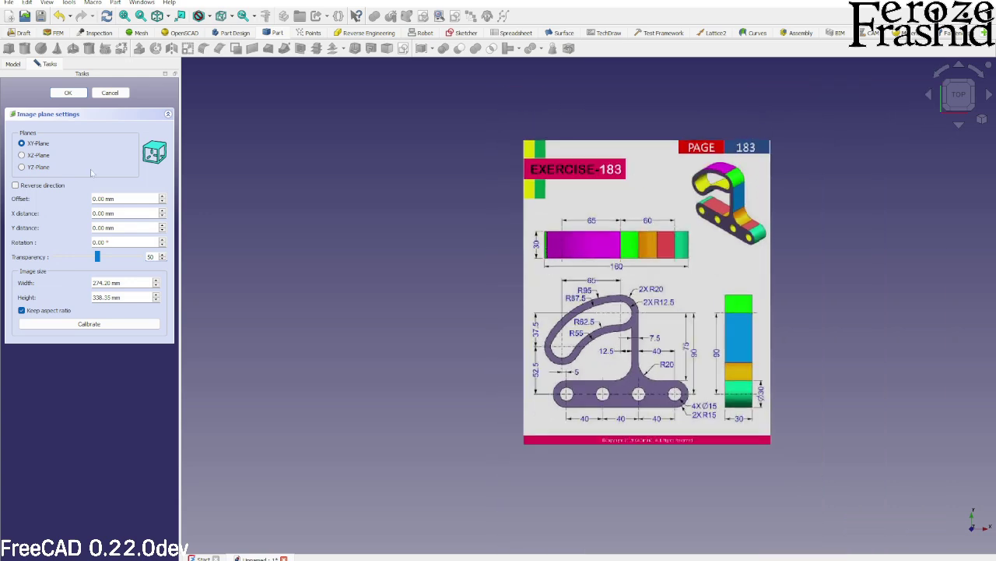
{"action": "left_click", "coordinate": [33, 157]}
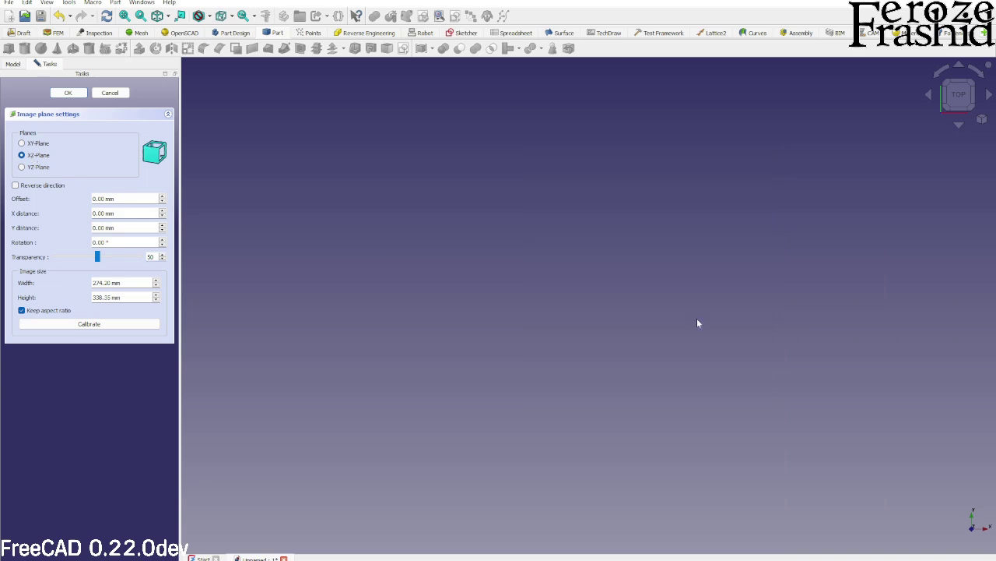
{"action": "middle_click_drag", "start_coordinate": [895, 214], "coordinate": [897, 135]}
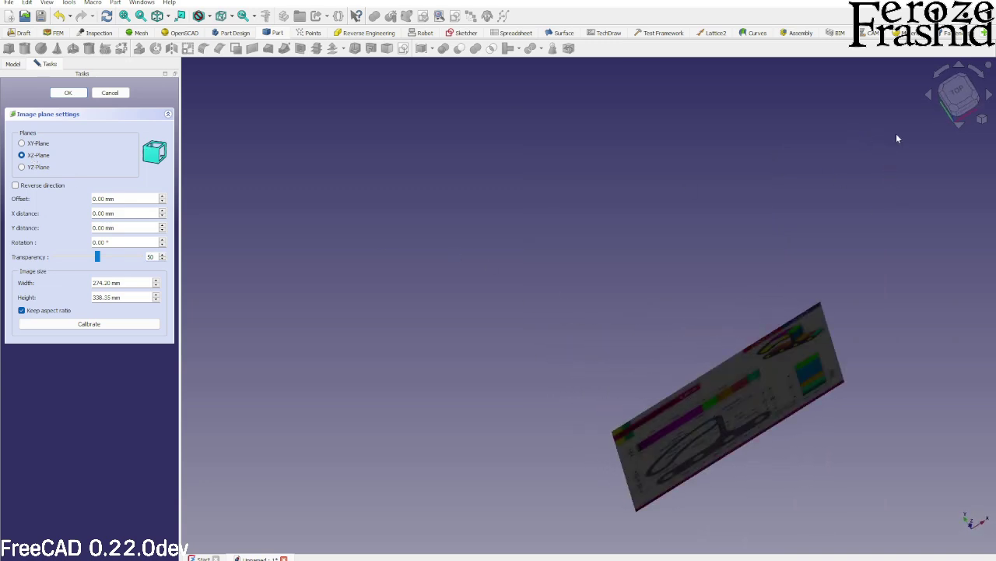
{"action": "left_click", "coordinate": [964, 111]}
{"action": "key", "text": "1"}
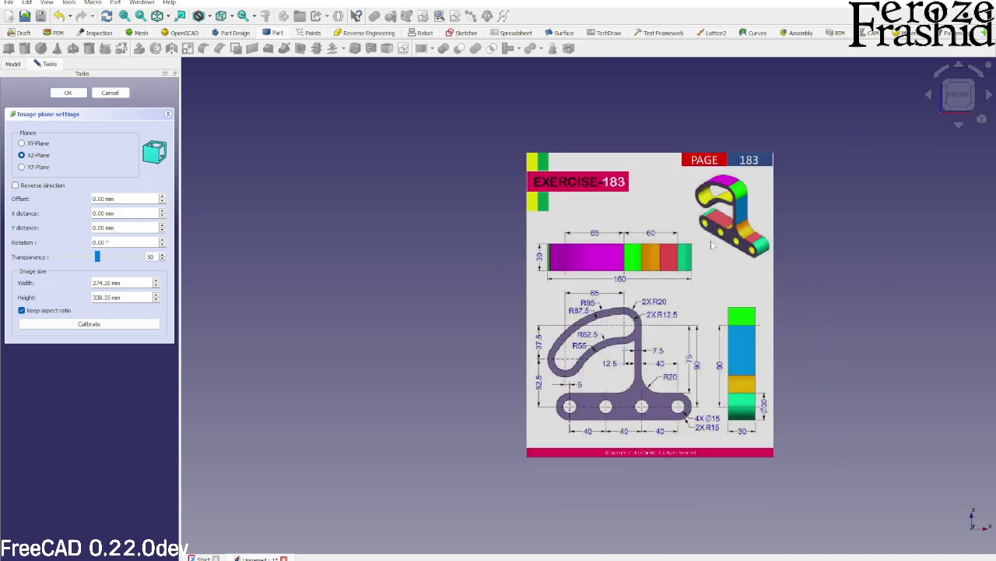
{"action": "left_click", "coordinate": [67, 93]}
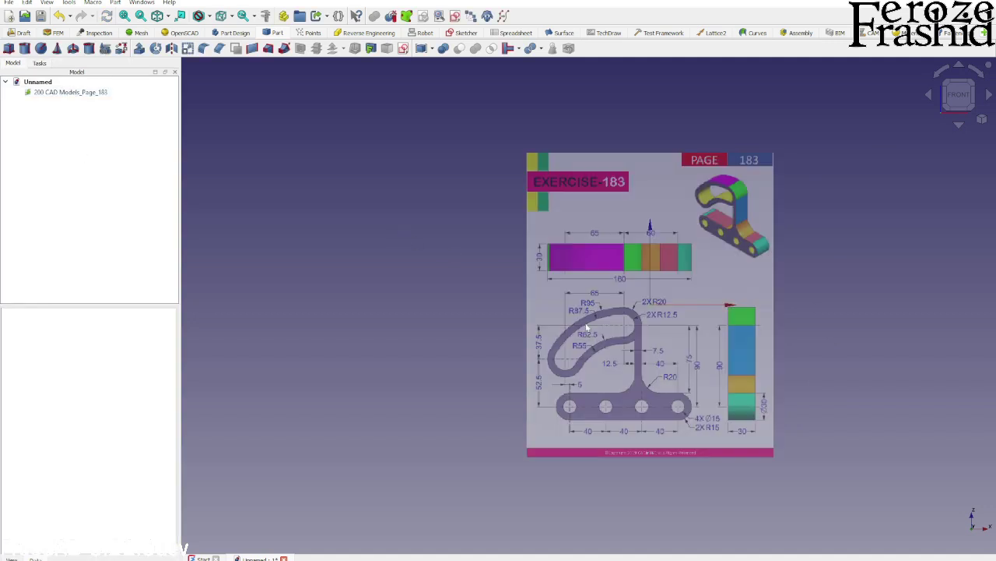
Step: Transform the reference image so the centre of the rightmost base hole sits on the origin
{"action": "right_click", "coordinate": [83, 94]}
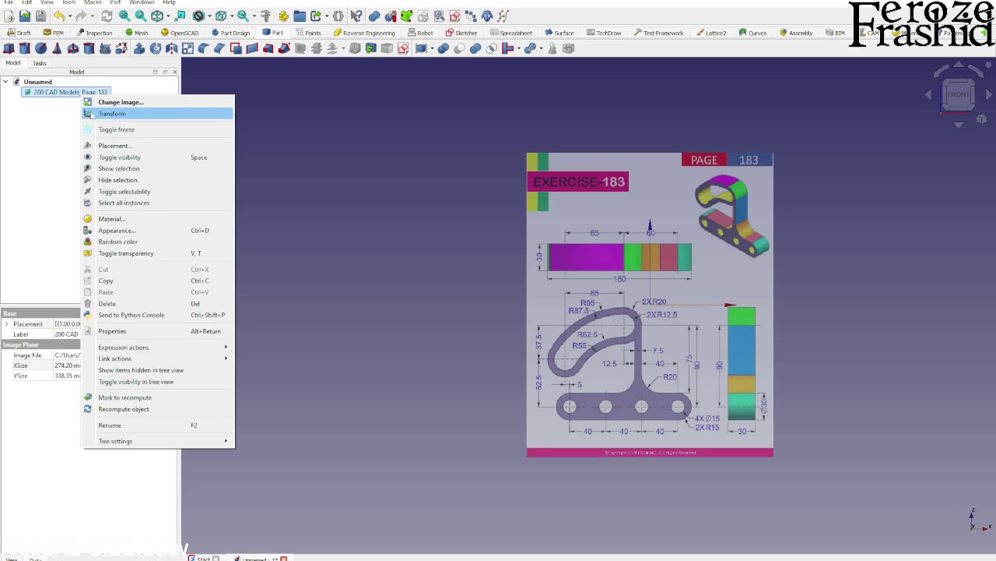
{"action": "left_click", "coordinate": [117, 112]}
{"action": "mouse_move", "coordinate": [635, 148]}
{"action": "left_mouse_down"}
{"action": "mouse_move", "coordinate": [635, 115]}
{"action": "mouse_move", "coordinate": [635, 140]}
{"action": "left_mouse_up"}
{"action": "scroll", "coordinate": [681, 186], "scroll_direction": "up", "scroll_amount": 3}
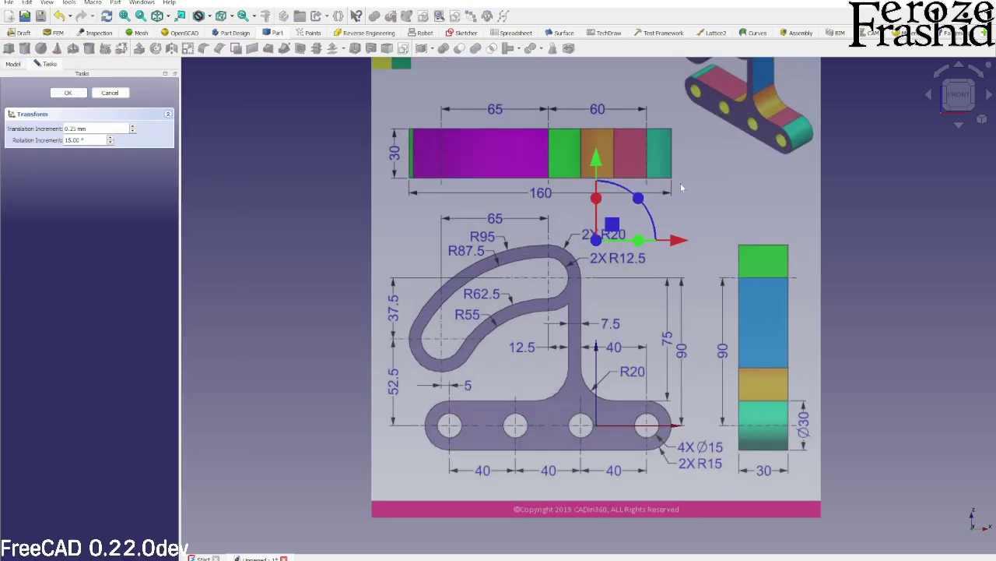
{"action": "left_click_drag", "start_coordinate": [674, 238], "coordinate": [631, 243]}
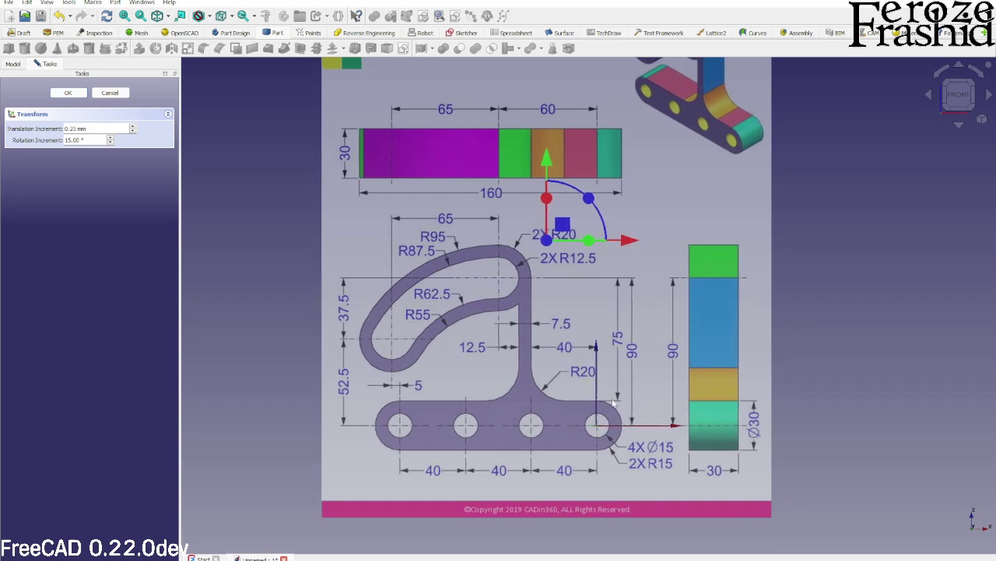
{"action": "left_click", "coordinate": [68, 92]}
{"action": "left_click", "coordinate": [228, 240]}
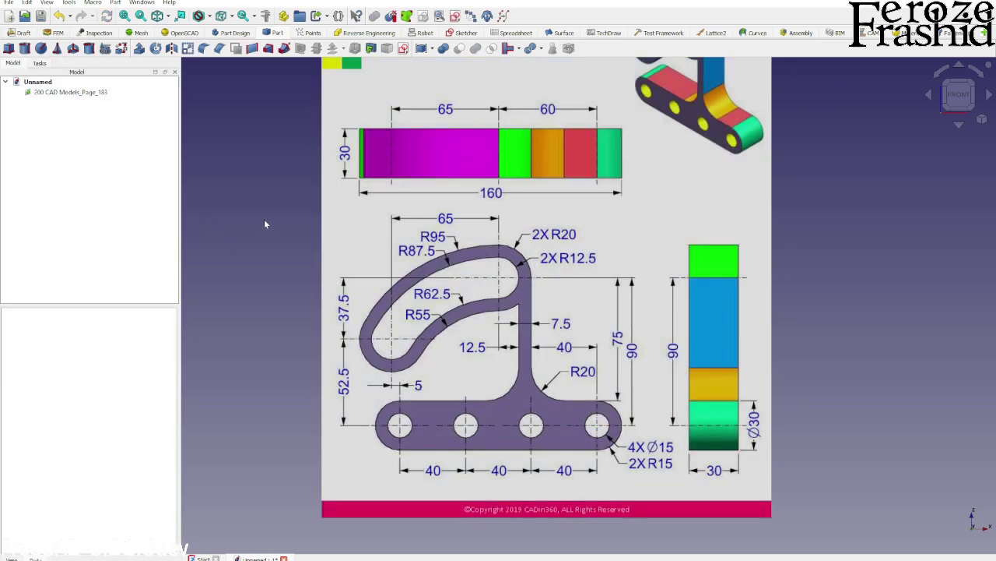
Step: Create a new sketch on the XZ plane with zero offset
{"action": "left_click", "coordinate": [402, 49]}
{"action": "left_click", "coordinate": [476, 274]}
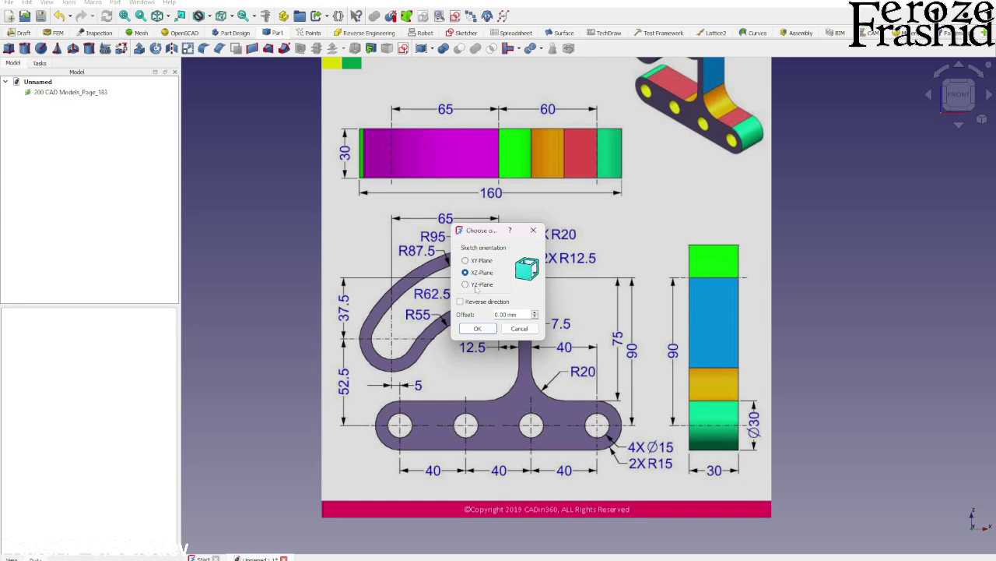
{"action": "left_click", "coordinate": [478, 328]}
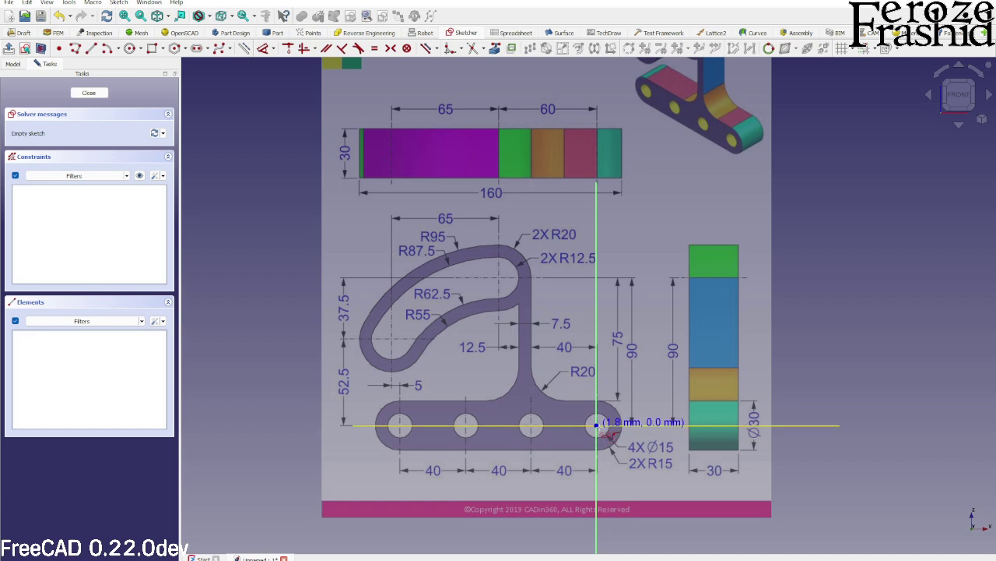
Step: Draw a horizontal slot from the origin to the leftmost base hole with 120 mm centre distance and 15 mm radius
{"action": "left_click", "coordinate": [597, 425]}
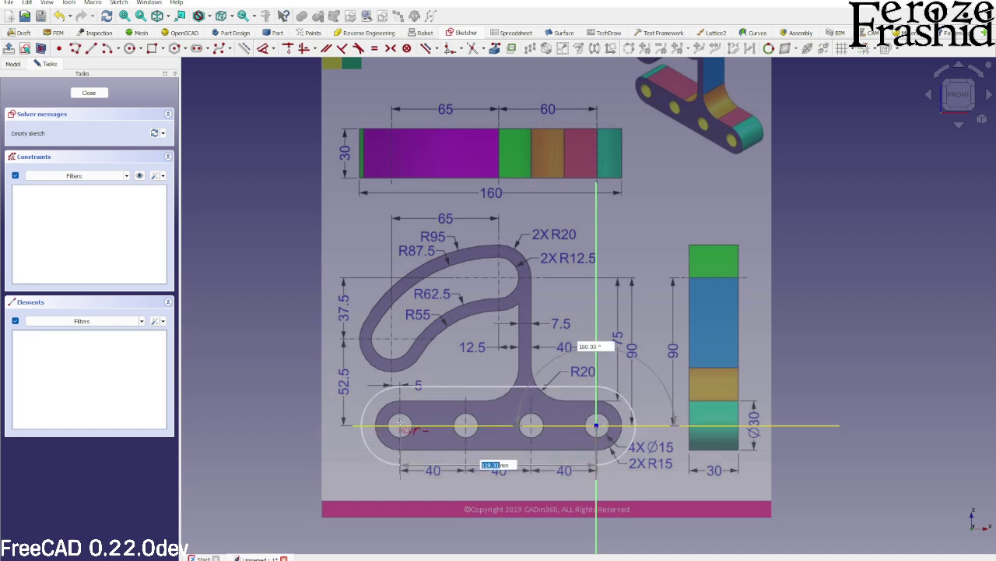
{"action": "type", "text": "120"}
{"action": "key", "text": "Tab"}
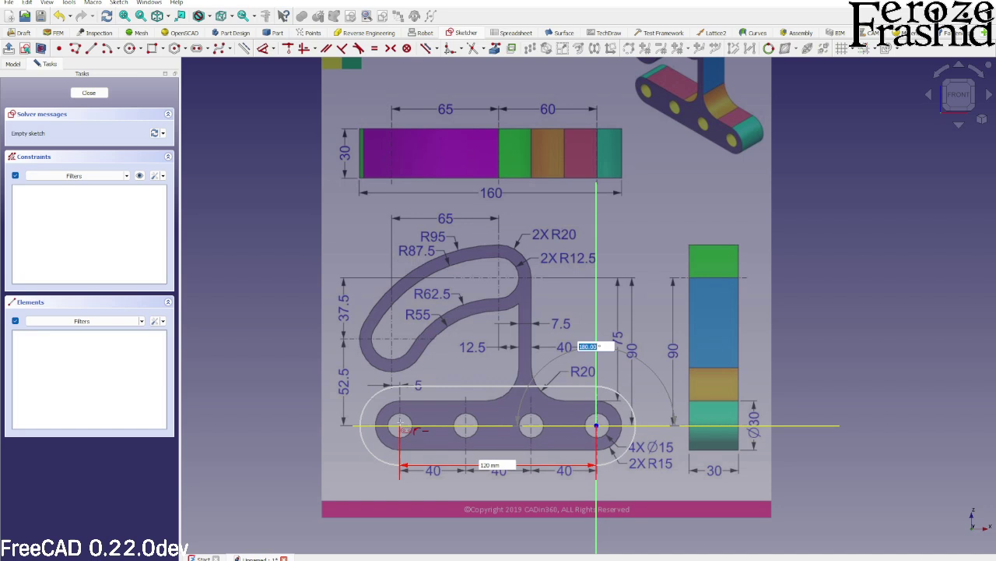
{"action": "key", "text": "Tab"}
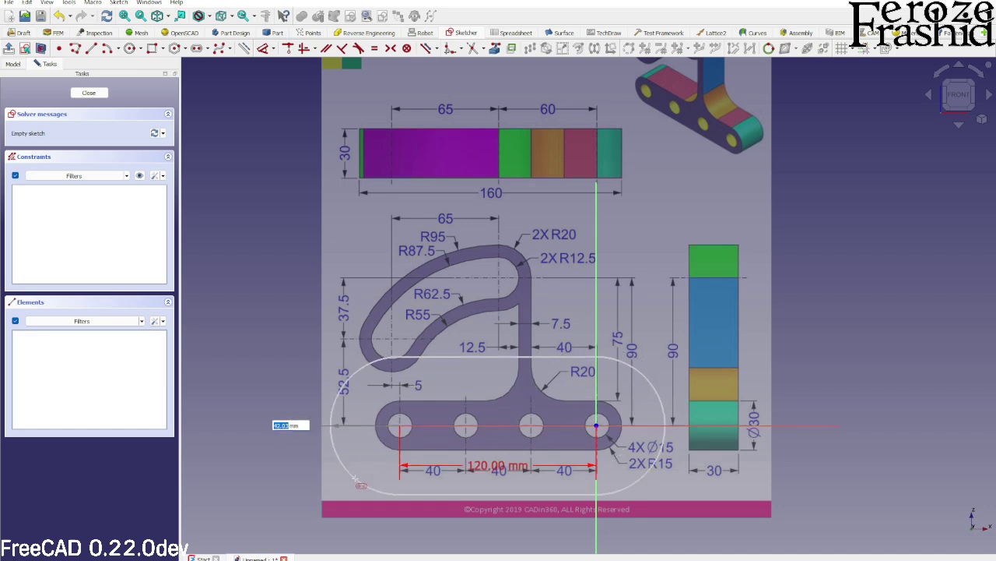
{"action": "type", "text": "15"}
{"action": "key", "text": "Return"}
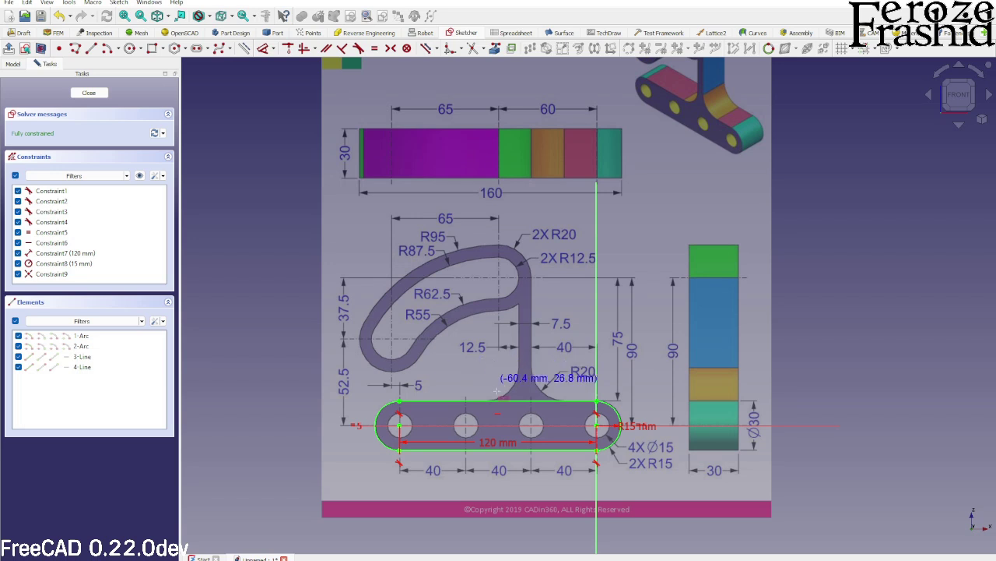
Step: Move the base slot's 120 mm and R15 dimension labels clear of the outline
{"action": "scroll", "coordinate": [494, 404], "scroll_direction": "up", "scroll_amount": 2}
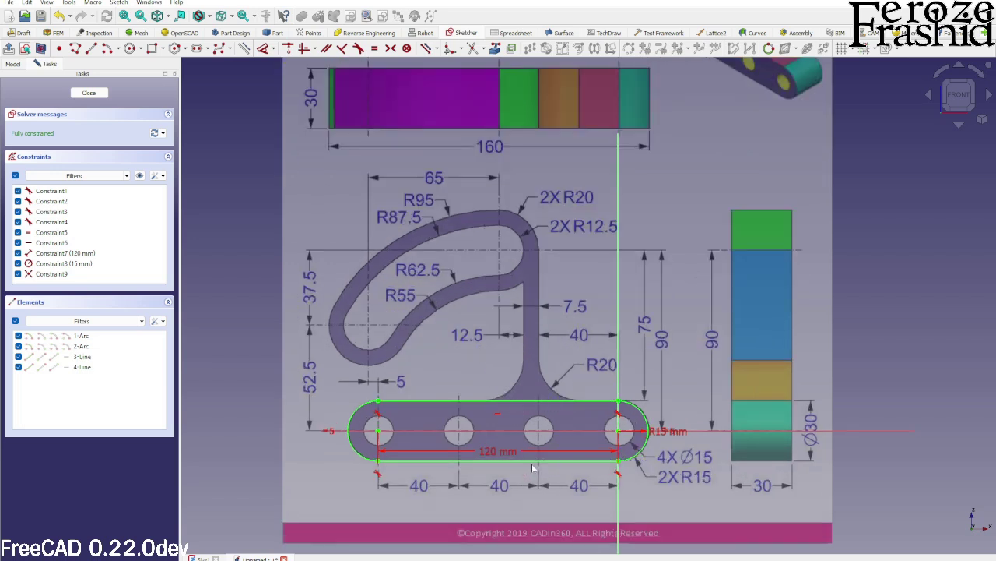
{"action": "left_click_drag", "start_coordinate": [494, 454], "coordinate": [440, 484]}
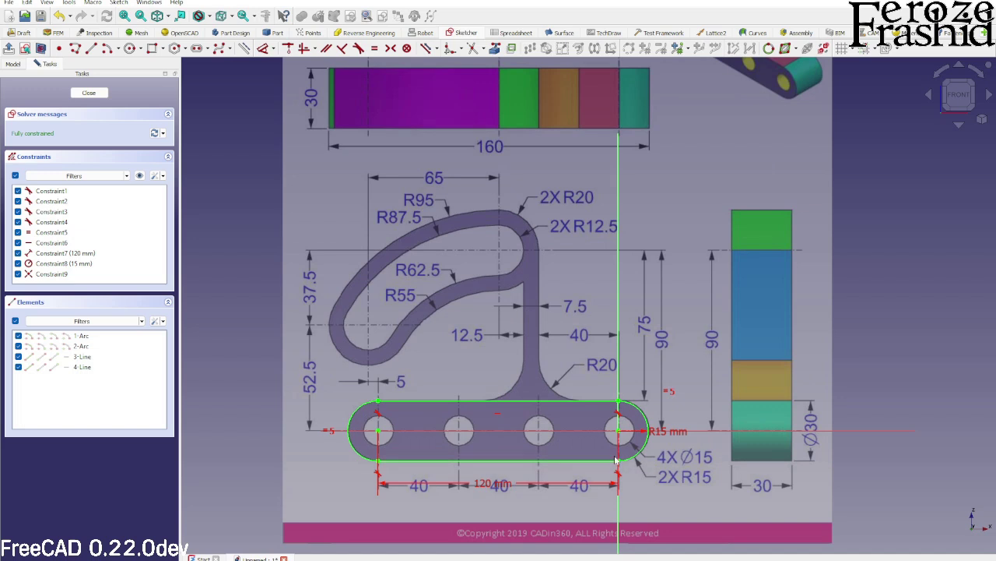
{"action": "left_click_drag", "start_coordinate": [665, 444], "coordinate": [661, 496]}
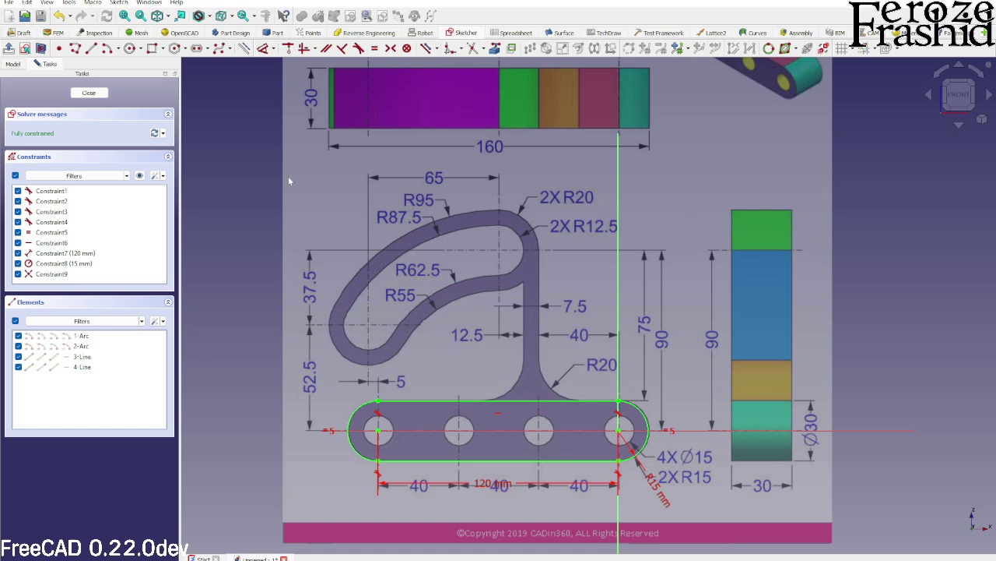
Step: Draw an arc slot in arc-ends mode for the curved opening, centred in the base between the middle holes, with a 12.5 mm radius
{"action": "scroll", "coordinate": [405, 242], "scroll_direction": "up", "scroll_amount": 2}
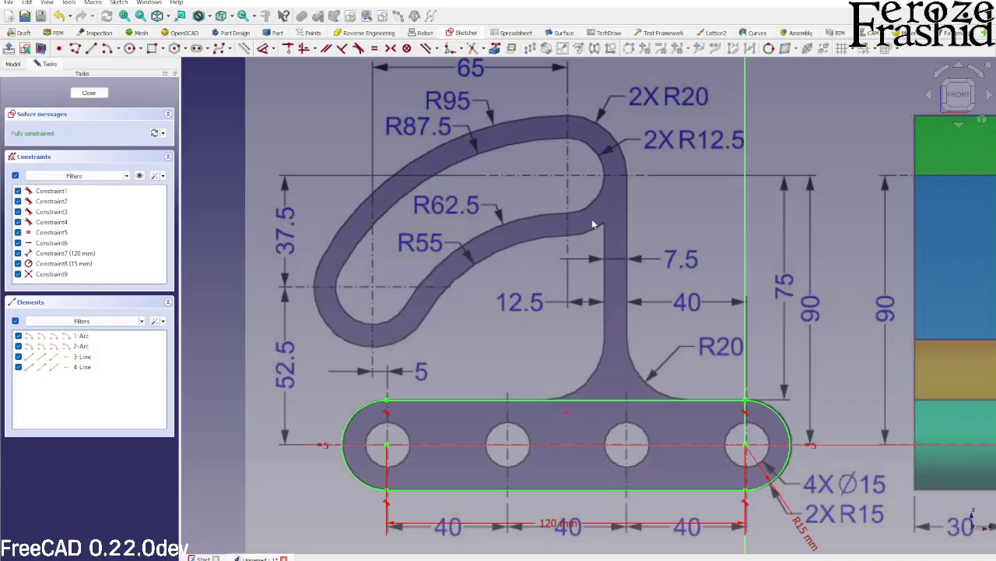
{"action": "left_click", "coordinate": [209, 49]}
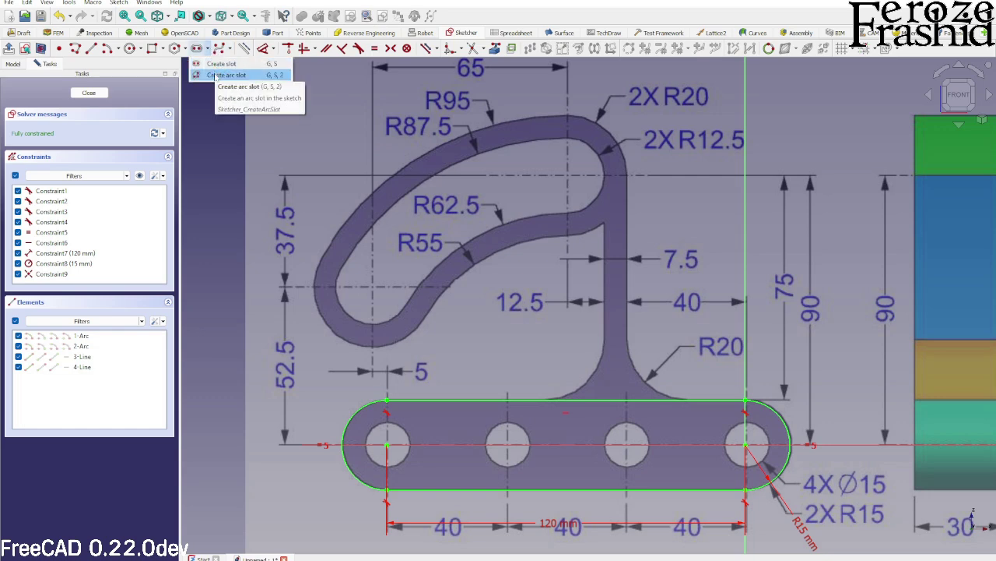
{"action": "left_click", "coordinate": [226, 74]}
{"action": "scroll", "coordinate": [449, 222], "scroll_direction": "down", "scroll_amount": 2}
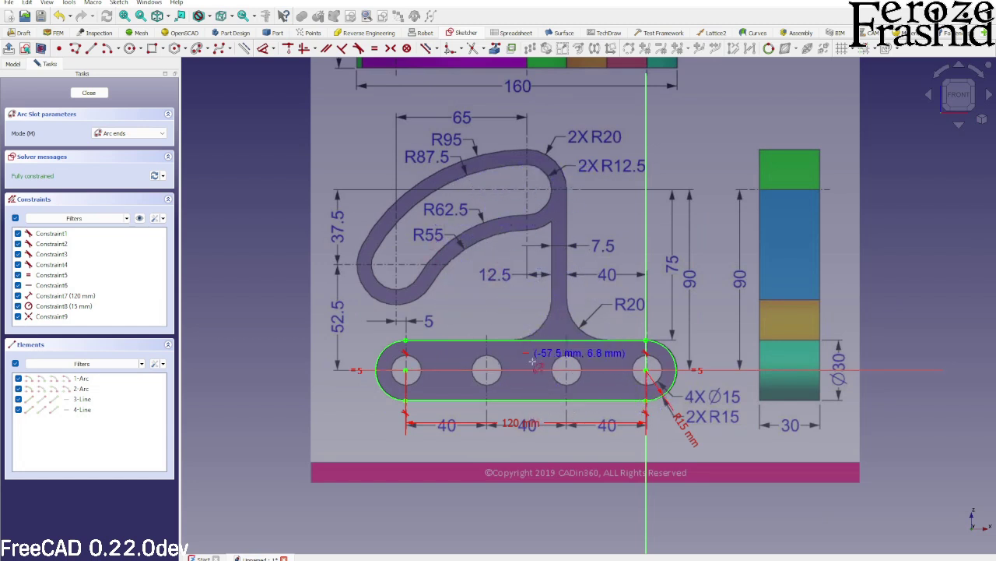
{"action": "left_click", "coordinate": [543, 382]}
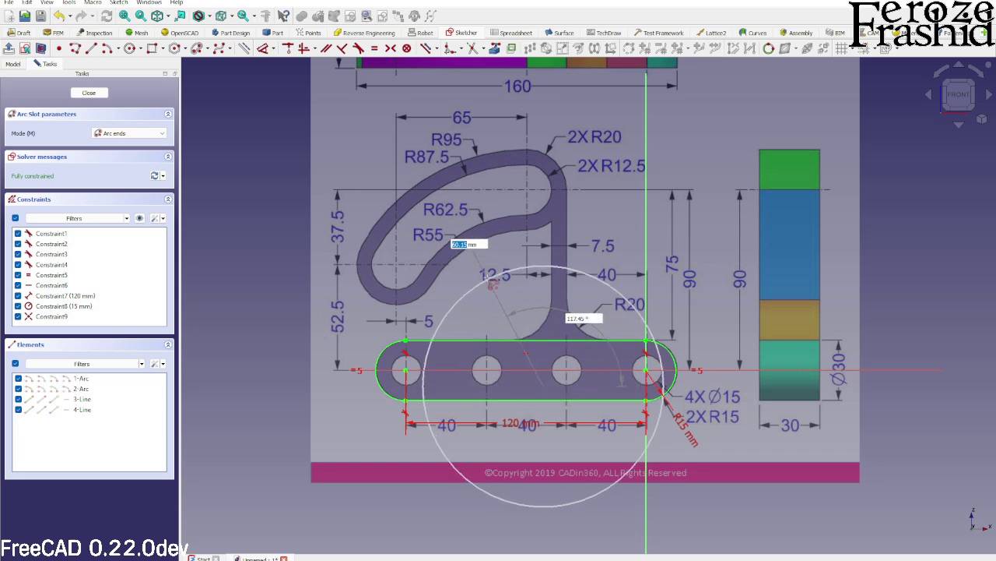
{"action": "left_click", "coordinate": [399, 269]}
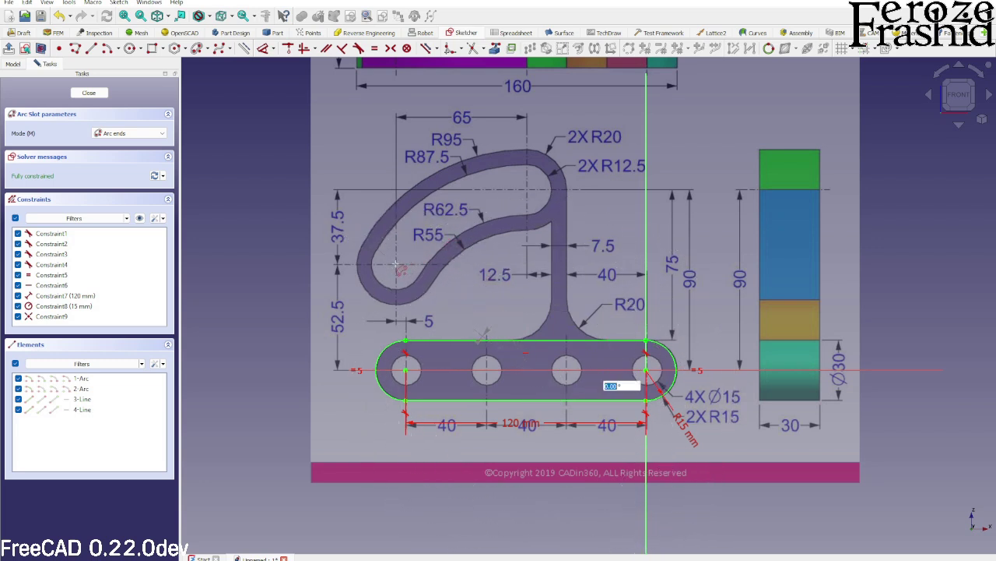
{"action": "left_click", "coordinate": [530, 190]}
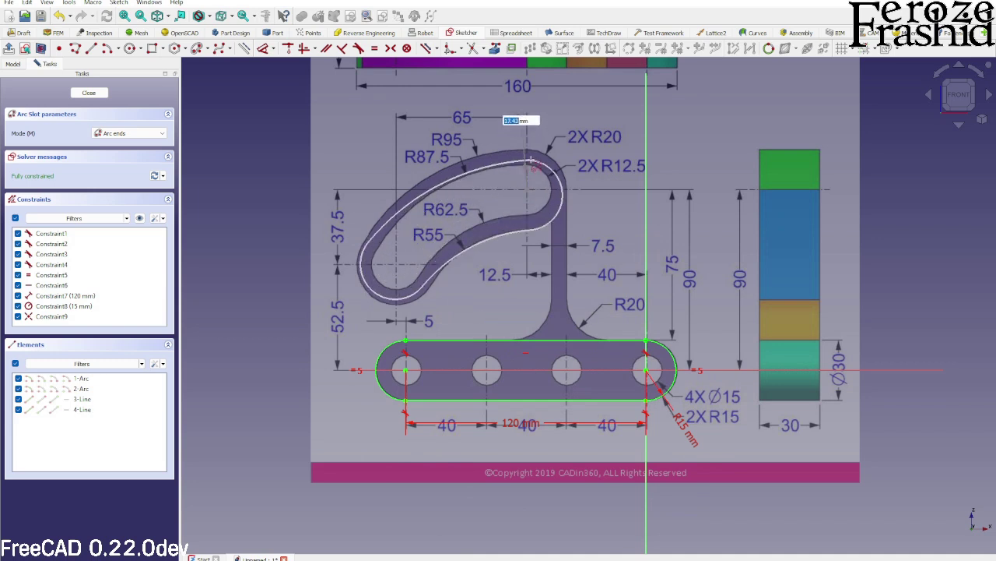
{"action": "type", "text": "12.5"}
{"action": "key", "text": "Return"}
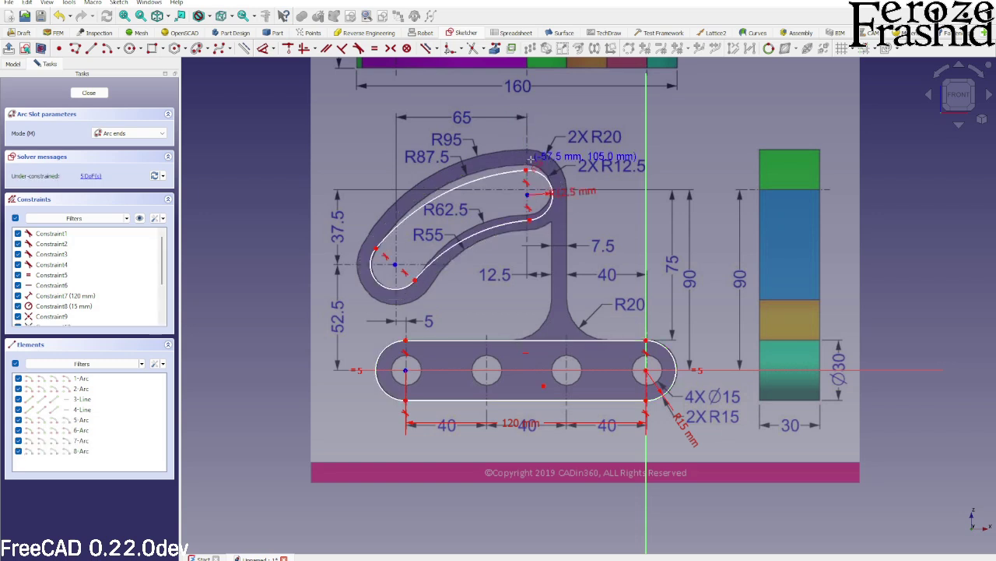
Step: Draw an outer arc slot around the curved opening, sharing its end centres, with a 20 mm radius, and delete the redundant constraint
{"action": "left_click", "coordinate": [543, 385]}
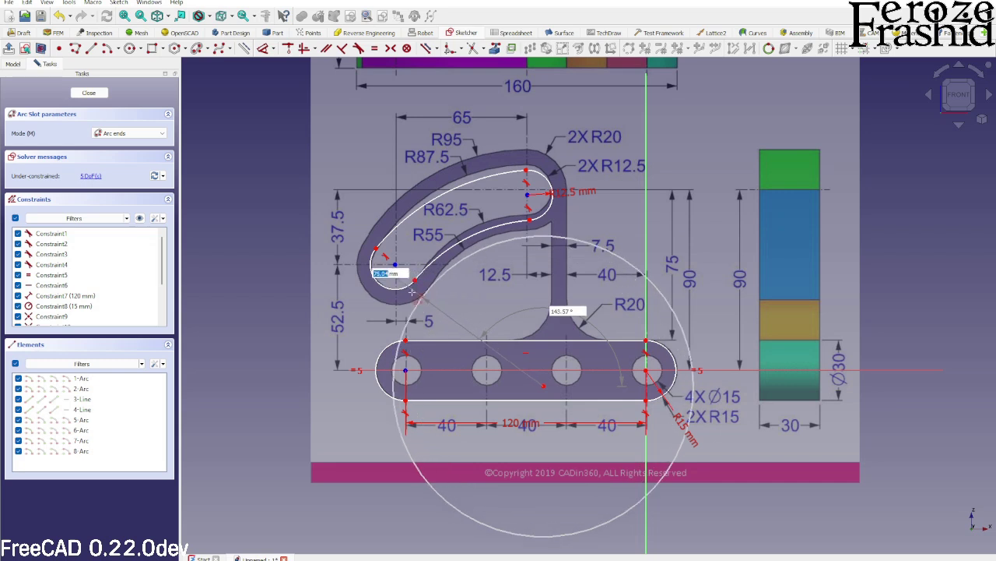
{"action": "left_click", "coordinate": [395, 265]}
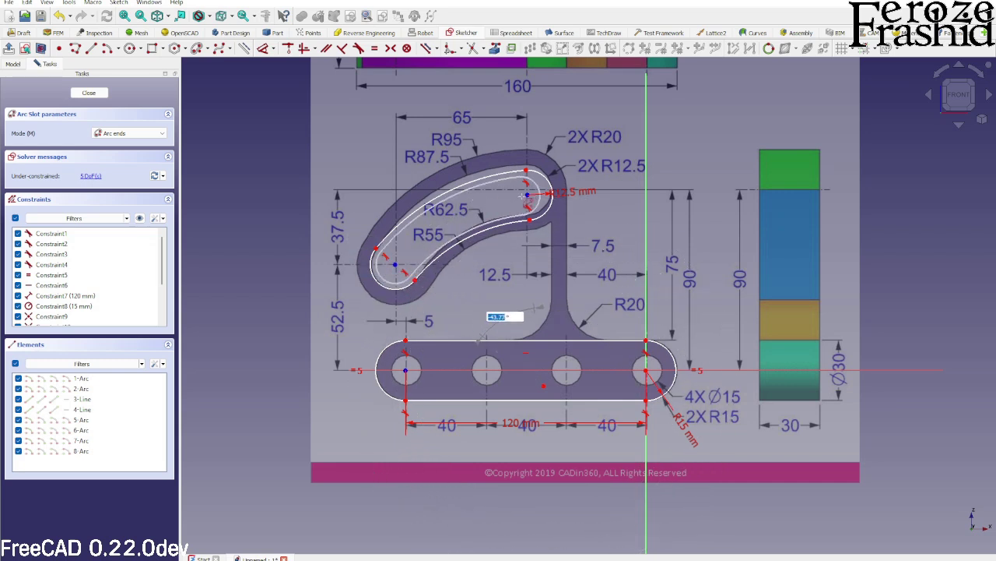
{"action": "left_click", "coordinate": [555, 160]}
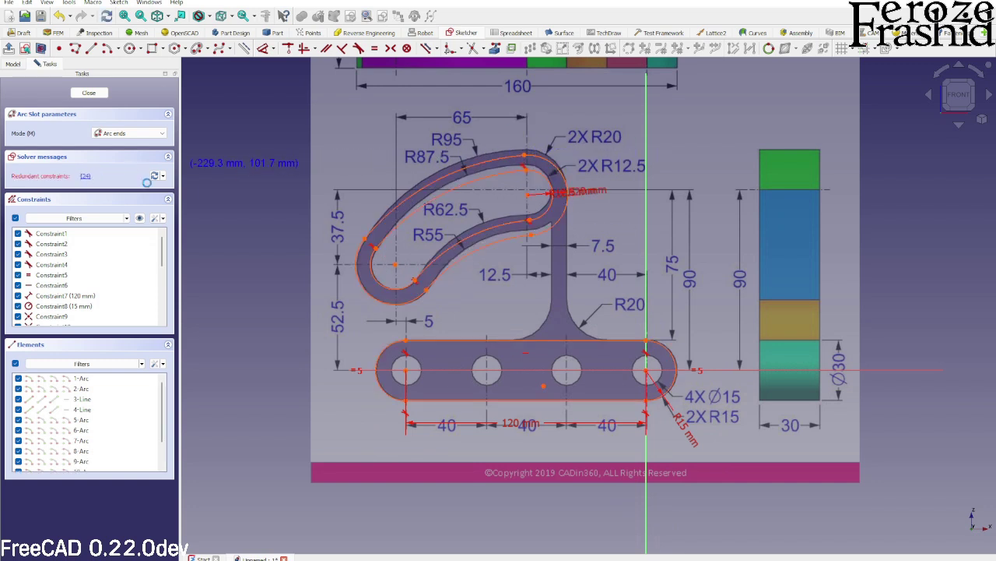
{"action": "right_click", "coordinate": [219, 192]}
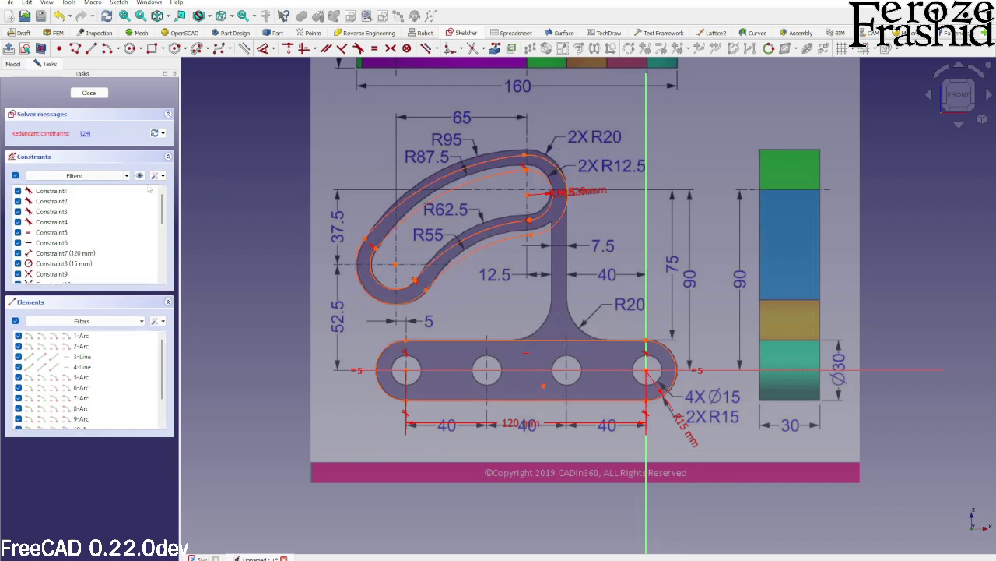
{"action": "left_click", "coordinate": [86, 133]}
{"action": "key", "text": "Delete"}
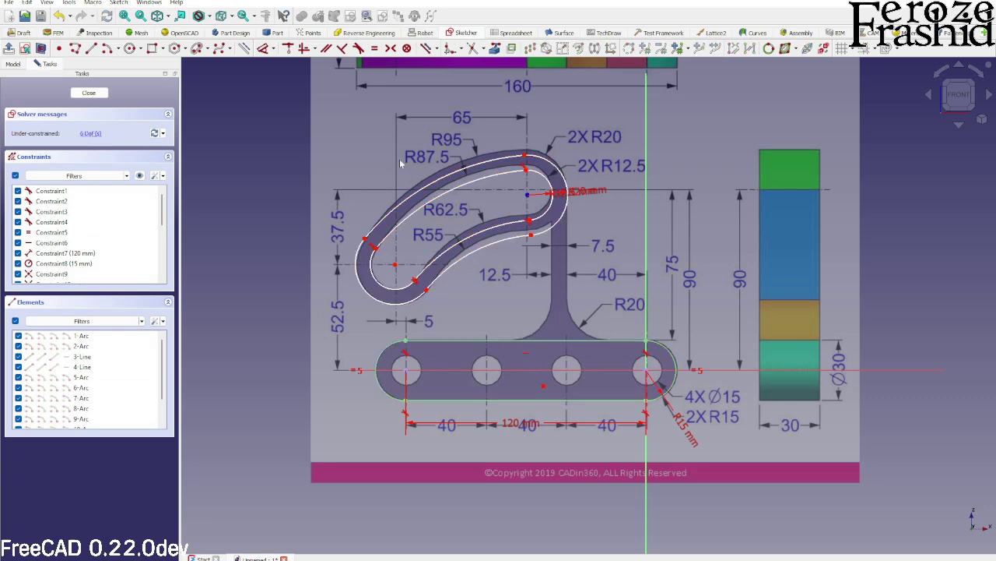
Step: Reposition the upper-end centres of the inner and outer arc slots near the reference drawing's centreline crossing
{"action": "scroll", "coordinate": [525, 201], "scroll_direction": "up", "scroll_amount": 4}
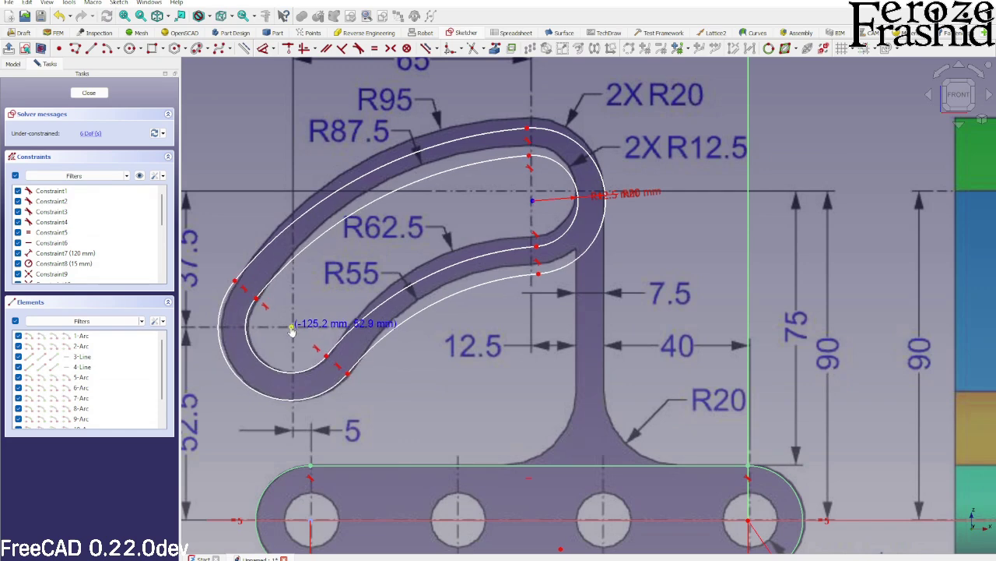
{"action": "left_click_drag", "start_coordinate": [533, 201], "coordinate": [521, 190]}
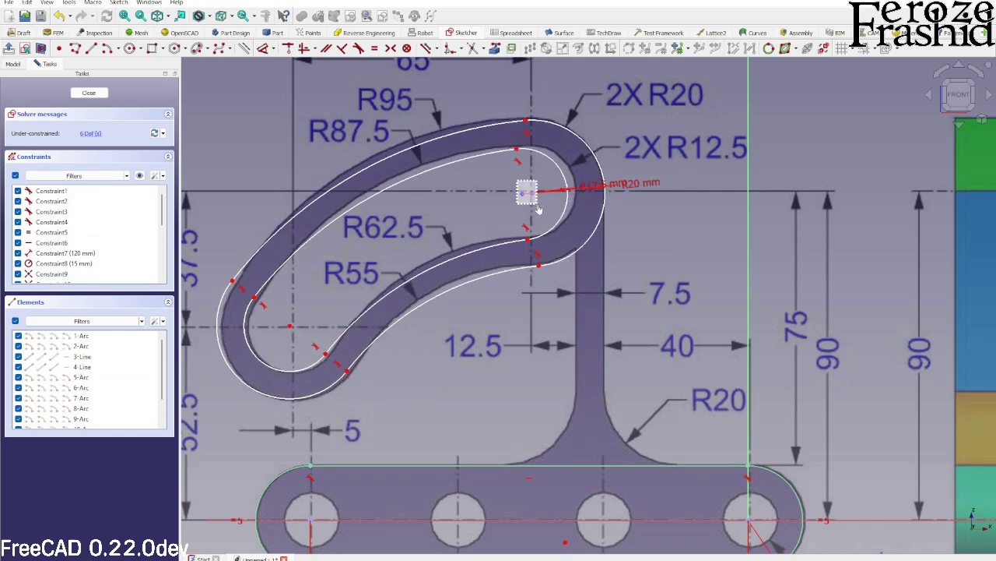
{"action": "left_click", "coordinate": [523, 191]}
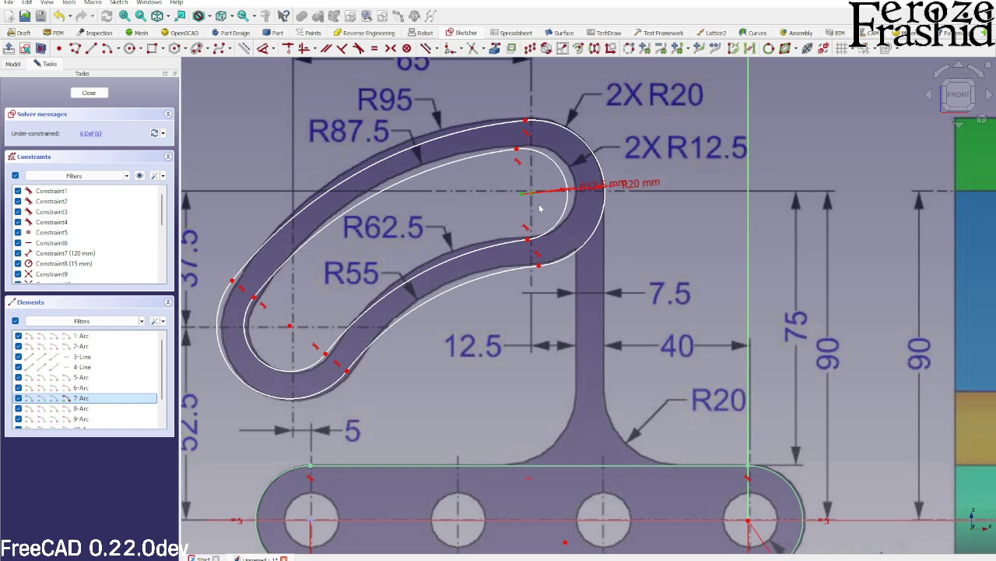
{"action": "left_click", "coordinate": [539, 208]}
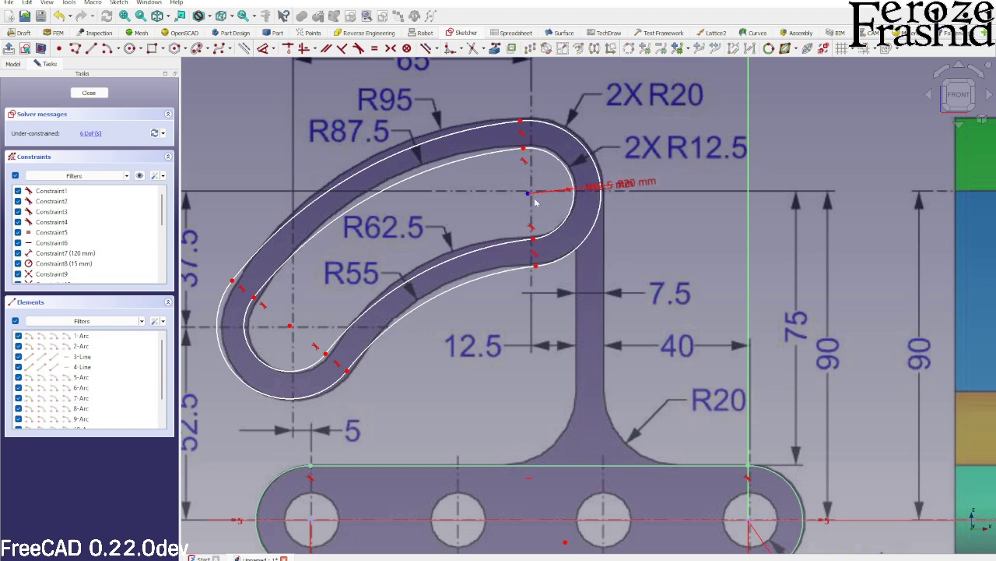
{"action": "left_click_drag", "start_coordinate": [528, 199], "coordinate": [534, 195]}
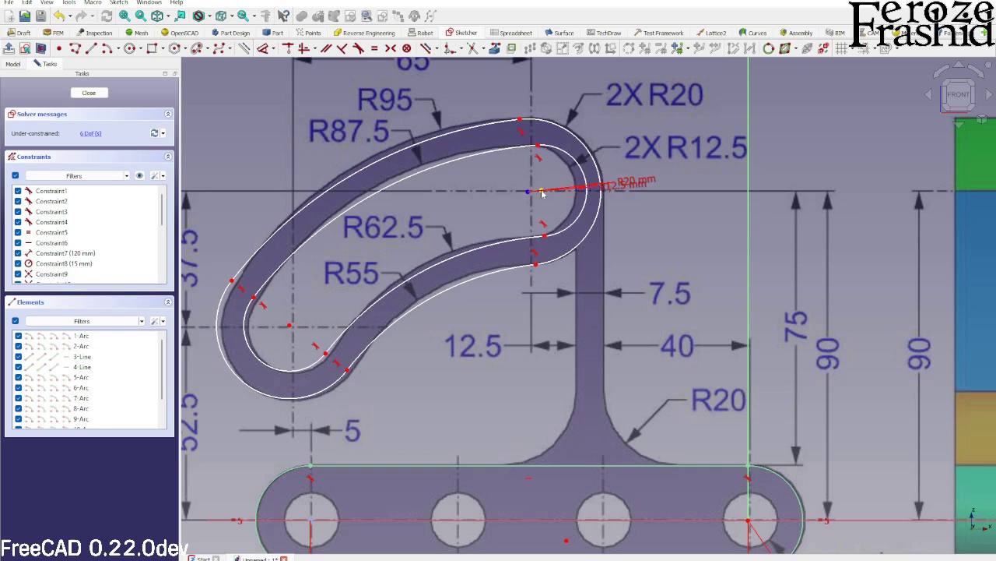
Step: Try to bring the upper-end centres of the two arc slots together, and undo the attempt
{"action": "left_click", "coordinate": [529, 192]}
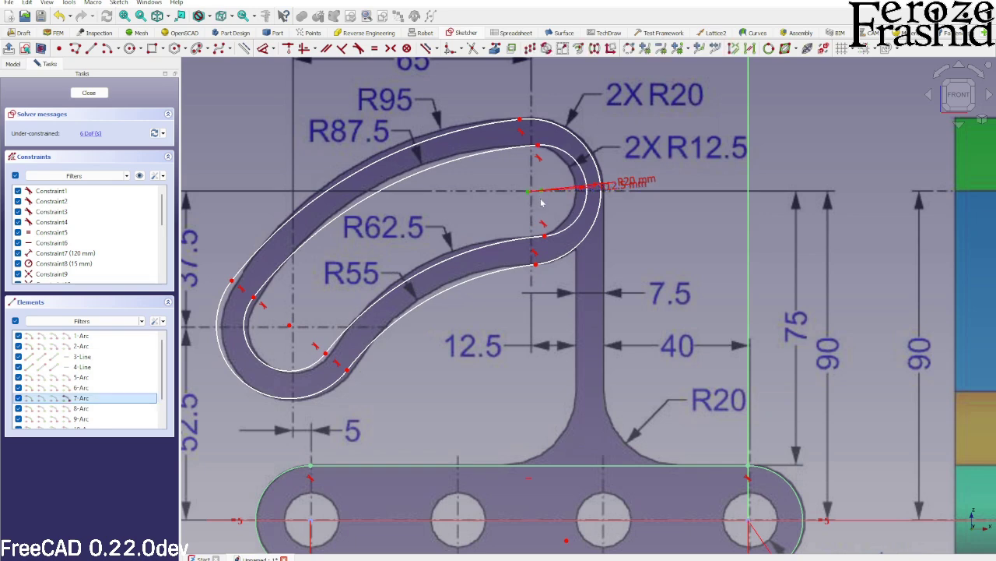
{"action": "mouse_move", "coordinate": [529, 191]}
{"action": "left_mouse_down"}
{"action": "mouse_move", "coordinate": [504, 334]}
{"action": "mouse_move", "coordinate": [530, 197]}
{"action": "left_mouse_up"}
{"action": "key", "text": "ctrl+z"}
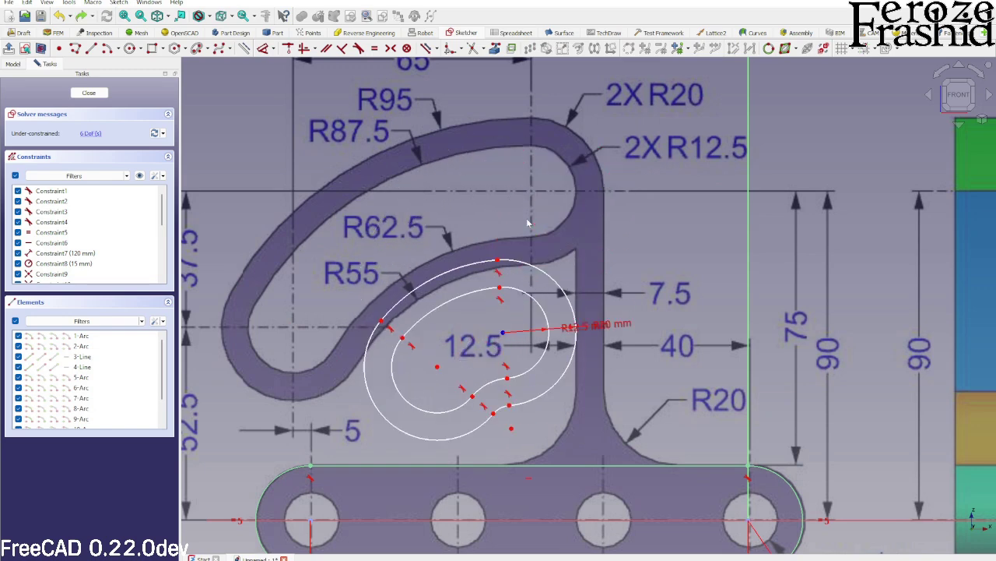
{"action": "key", "text": "ctrl+z"}
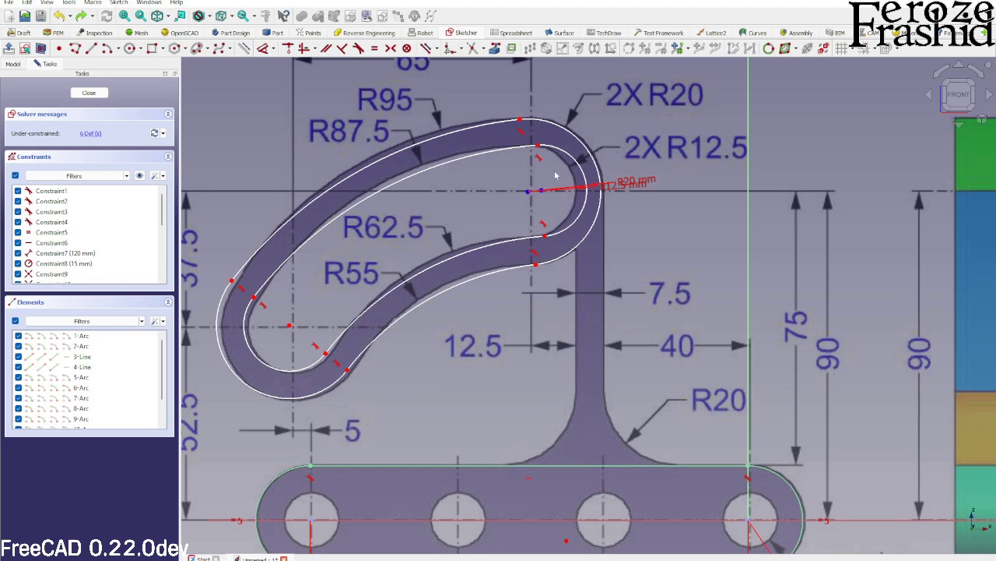
Step: Align the arc slots' shared lower-end centre with the reference and constrain its height above the base slot's axis to 52.5 mm
{"action": "scroll", "coordinate": [554, 169], "scroll_direction": "down", "scroll_amount": 2}
{"action": "scroll", "coordinate": [442, 224], "scroll_direction": "up", "scroll_amount": 3}
{"action": "scroll", "coordinate": [534, 256], "scroll_direction": "down", "scroll_amount": 2}
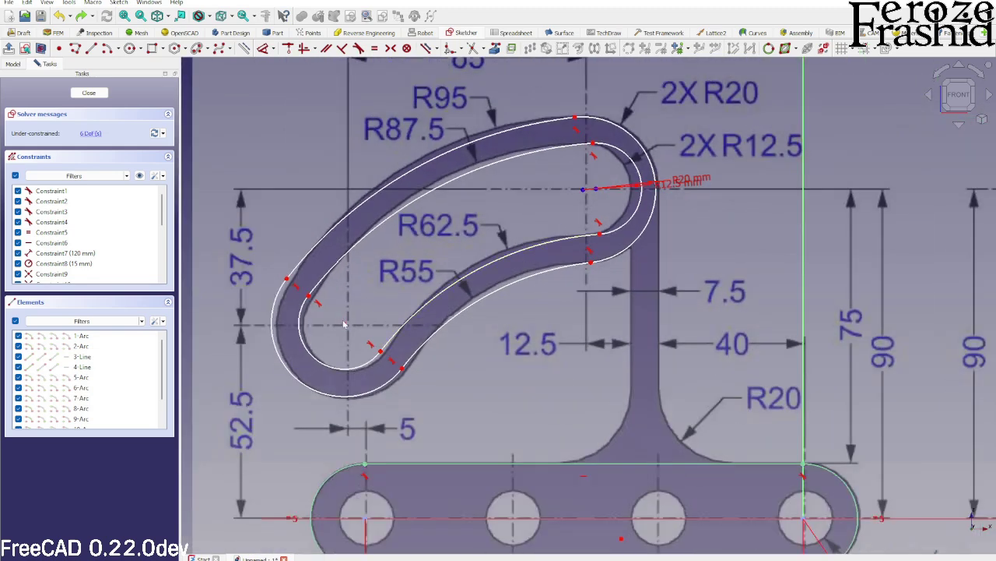
{"action": "scroll", "coordinate": [338, 318], "scroll_direction": "down", "scroll_amount": 3}
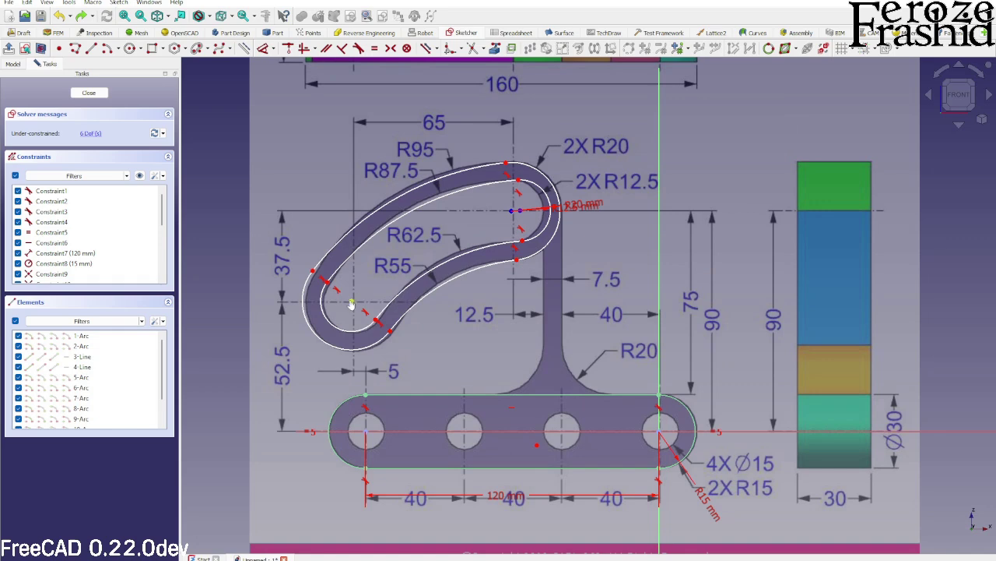
{"action": "left_click_drag", "start_coordinate": [355, 304], "coordinate": [353, 300]}
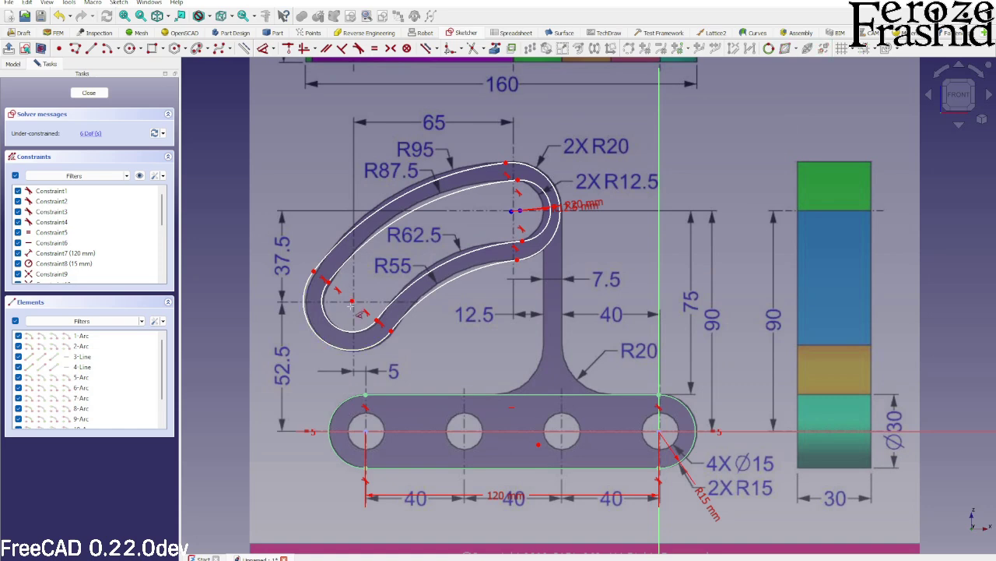
{"action": "left_click", "coordinate": [353, 301]}
{"action": "left_click", "coordinate": [347, 430]}
{"action": "left_click", "coordinate": [282, 340]}
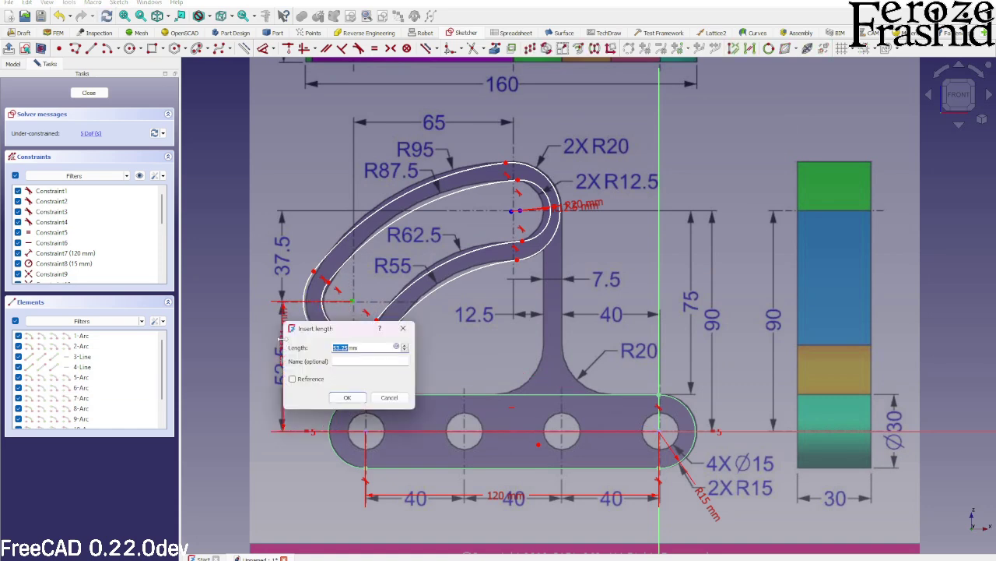
{"action": "type", "text": "52."}
{"action": "key", "text": "Return"}
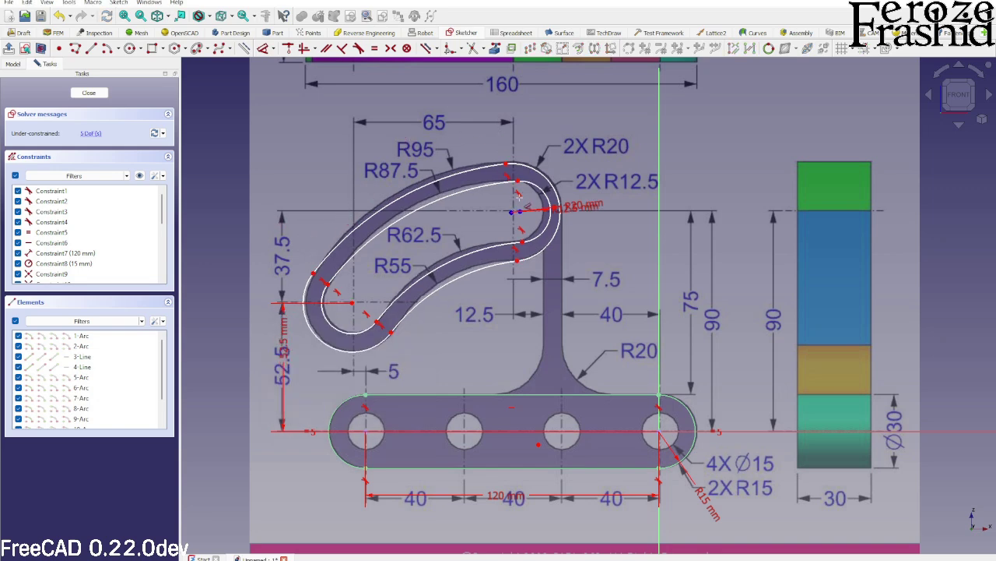
{"action": "key", "text": "Escape"}
Step: Move the R12.5 and R20 labels apart and set the outer slot's upper-end centre 90 mm above the base axis
{"action": "scroll", "coordinate": [516, 208], "scroll_direction": "up", "scroll_amount": 3}
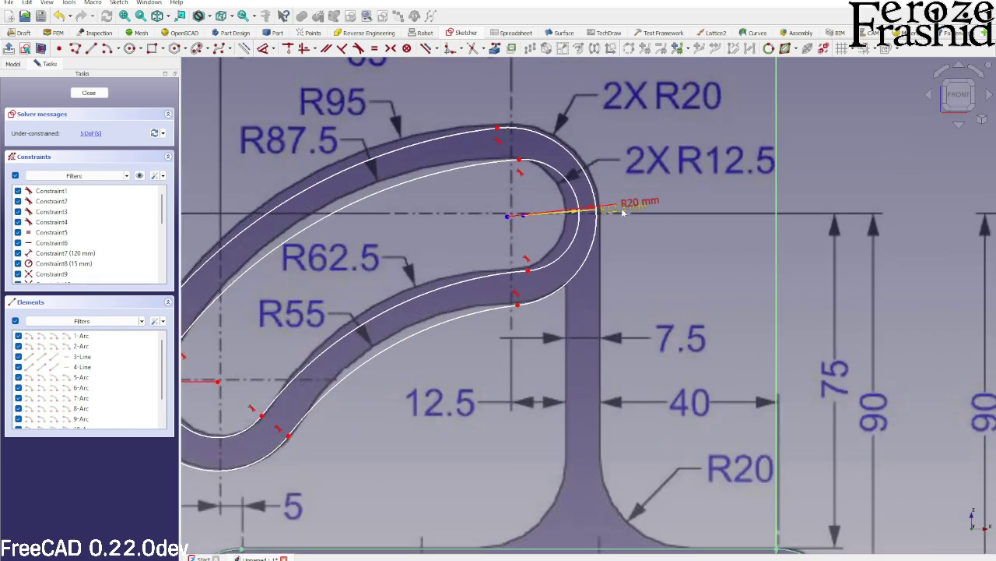
{"action": "mouse_move", "coordinate": [636, 205]}
{"action": "left_mouse_down"}
{"action": "mouse_move", "coordinate": [629, 189]}
{"action": "mouse_move", "coordinate": [629, 277]}
{"action": "left_mouse_up"}
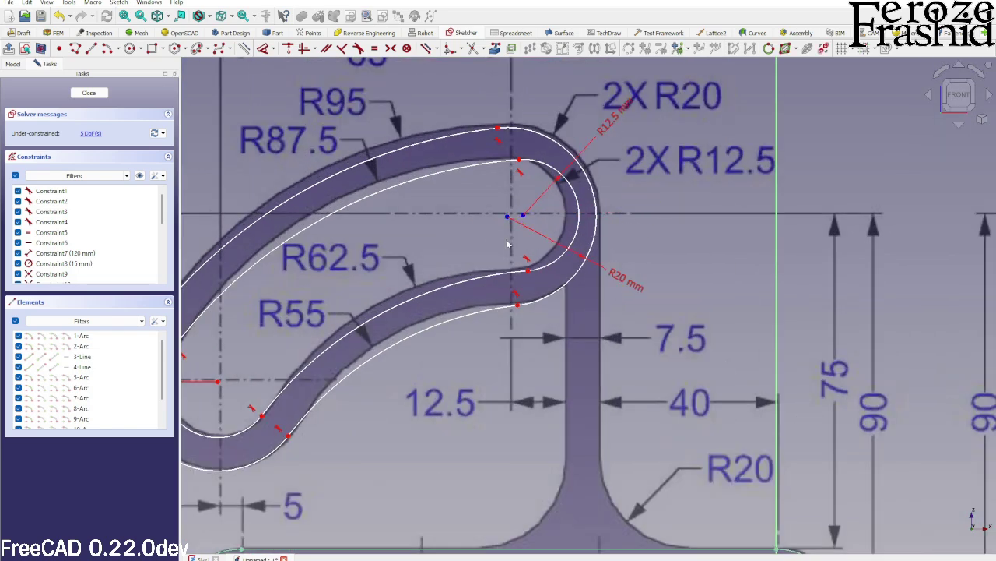
{"action": "scroll", "coordinate": [507, 220], "scroll_direction": "down", "scroll_amount": 5}
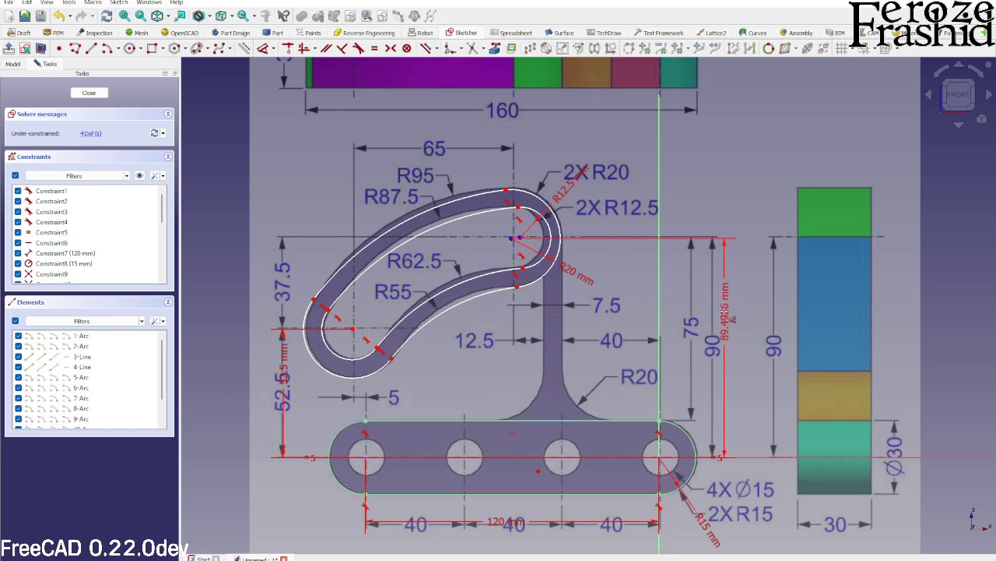
{"action": "left_click", "coordinate": [721, 315]}
{"action": "type", "text": "90"}
{"action": "key", "text": "Return"}
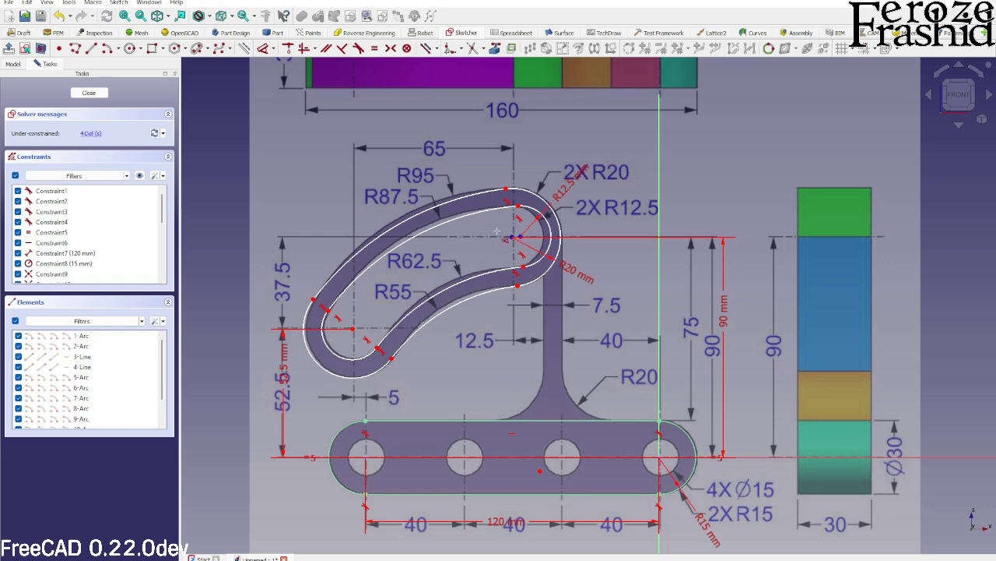
Step: Set the horizontal distance between the outer slot's upper-end centre and the origin to 60 mm
{"action": "left_click", "coordinate": [513, 236]}
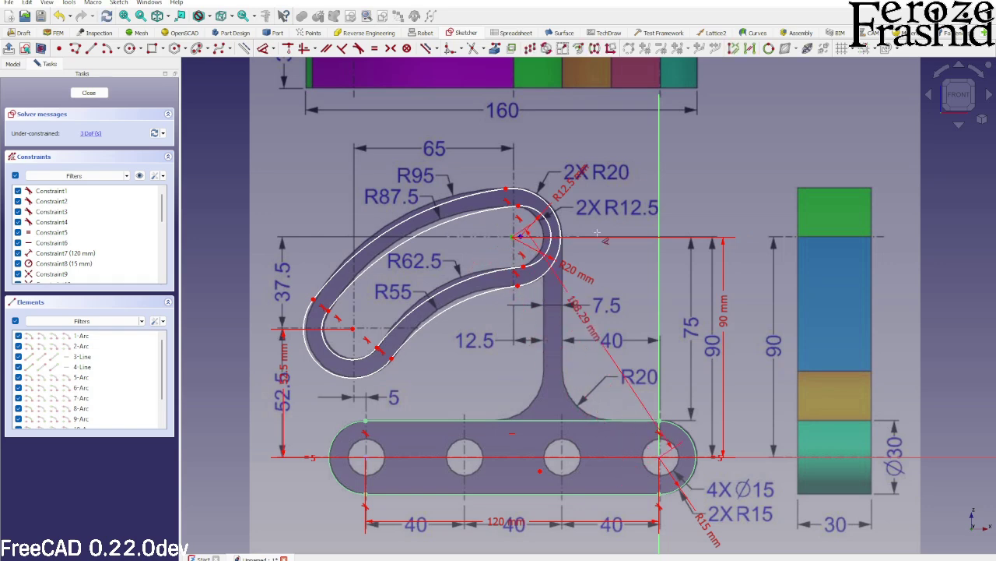
{"action": "left_click", "coordinate": [600, 144]}
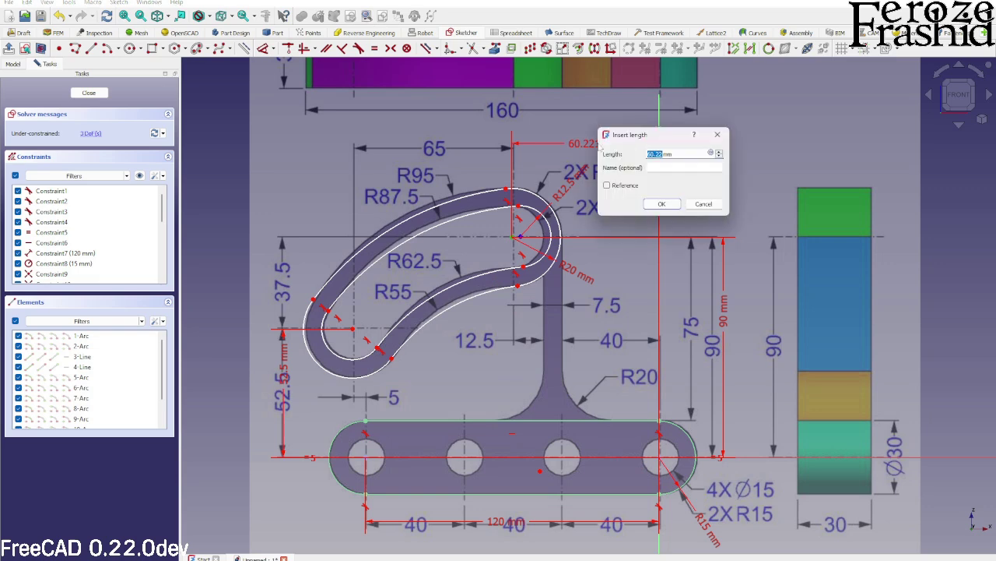
{"action": "type", "text": "60"}
{"action": "key", "text": "Return"}
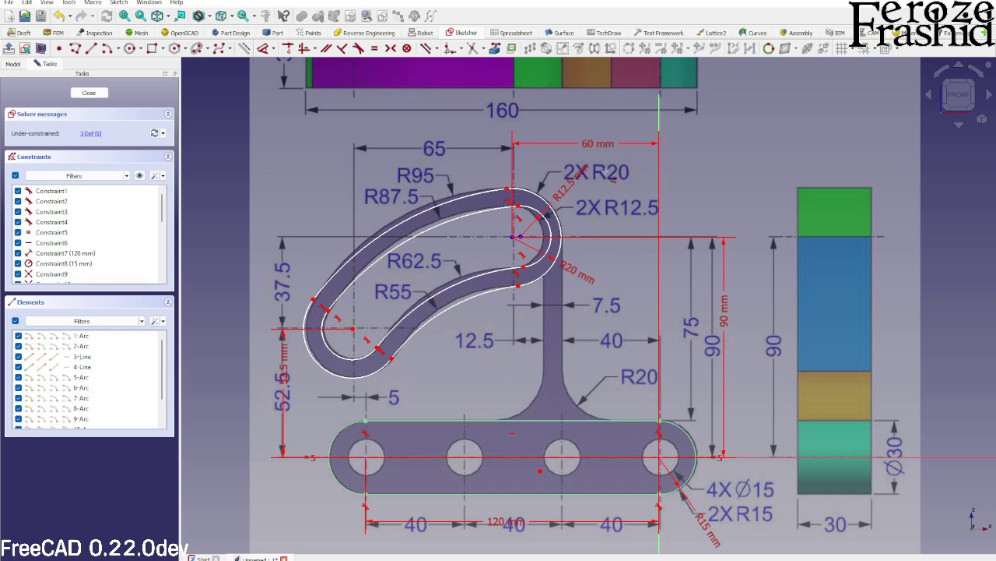
Step: Try to align the inner slot's upper-end centre with the outer one, and reposition the shared lower-end centre on the reference centreline crossing
{"action": "scroll", "coordinate": [514, 239], "scroll_direction": "up", "scroll_amount": 3}
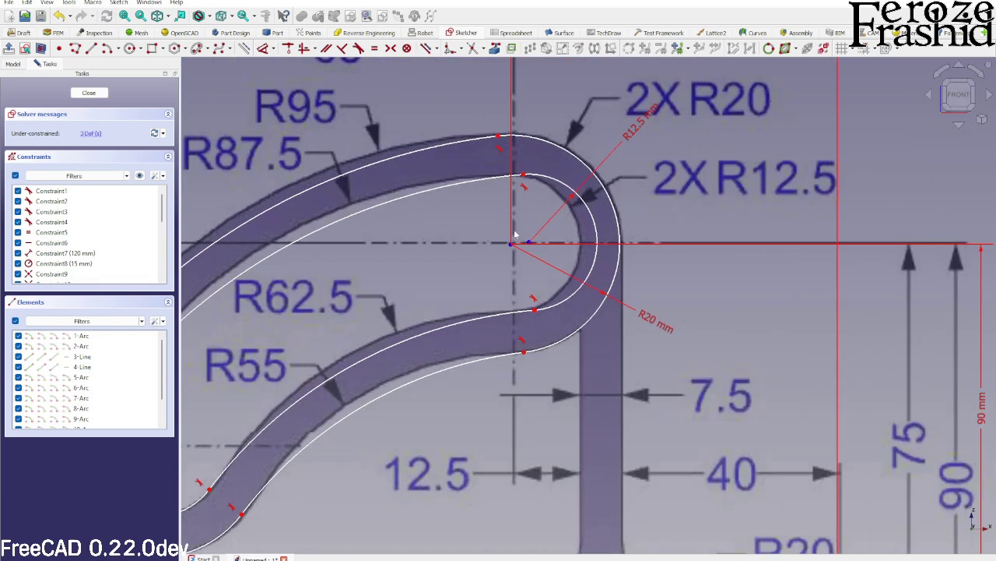
{"action": "left_click", "coordinate": [529, 244]}
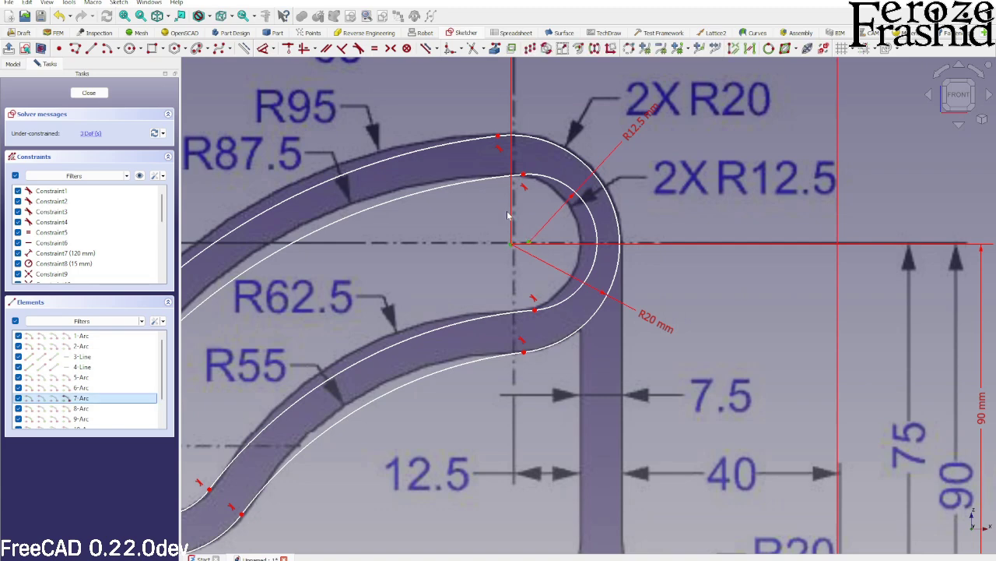
{"action": "key", "text": "c"}
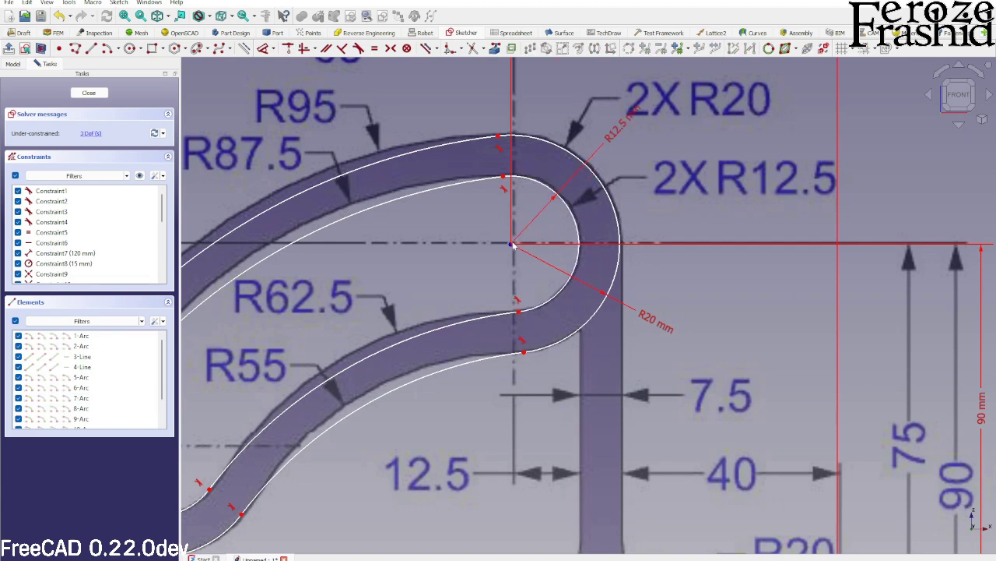
{"action": "mouse_move", "coordinate": [512, 244]}
{"action": "left_mouse_down"}
{"action": "mouse_move", "coordinate": [524, 248]}
{"action": "mouse_move", "coordinate": [529, 235]}
{"action": "mouse_move", "coordinate": [520, 240]}
{"action": "left_mouse_up"}
{"action": "scroll", "coordinate": [554, 215], "scroll_direction": "down", "scroll_amount": 2}
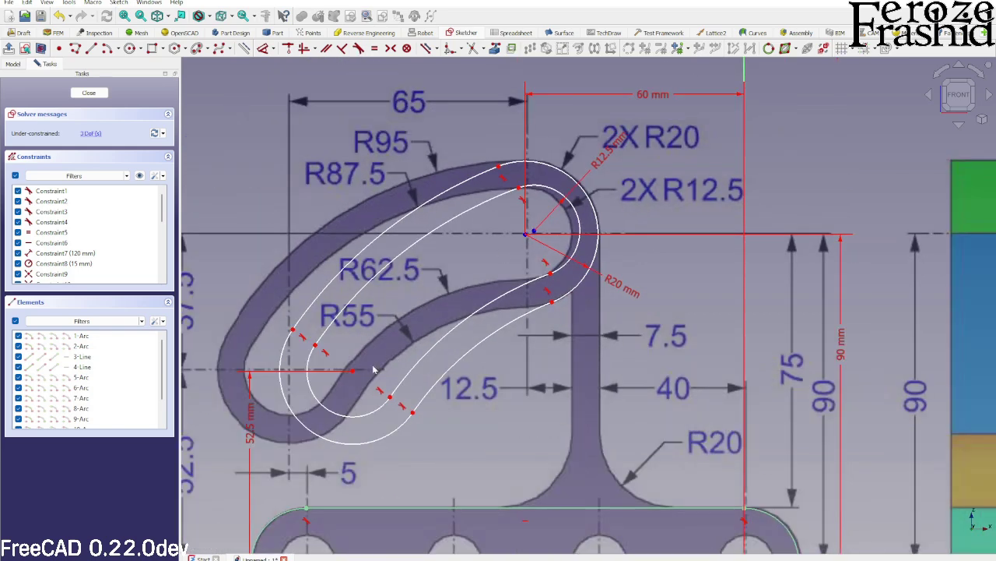
{"action": "mouse_move", "coordinate": [354, 376]}
{"action": "left_mouse_down"}
{"action": "mouse_move", "coordinate": [332, 307]}
{"action": "mouse_move", "coordinate": [284, 363]}
{"action": "mouse_move", "coordinate": [289, 370]}
{"action": "left_mouse_up"}
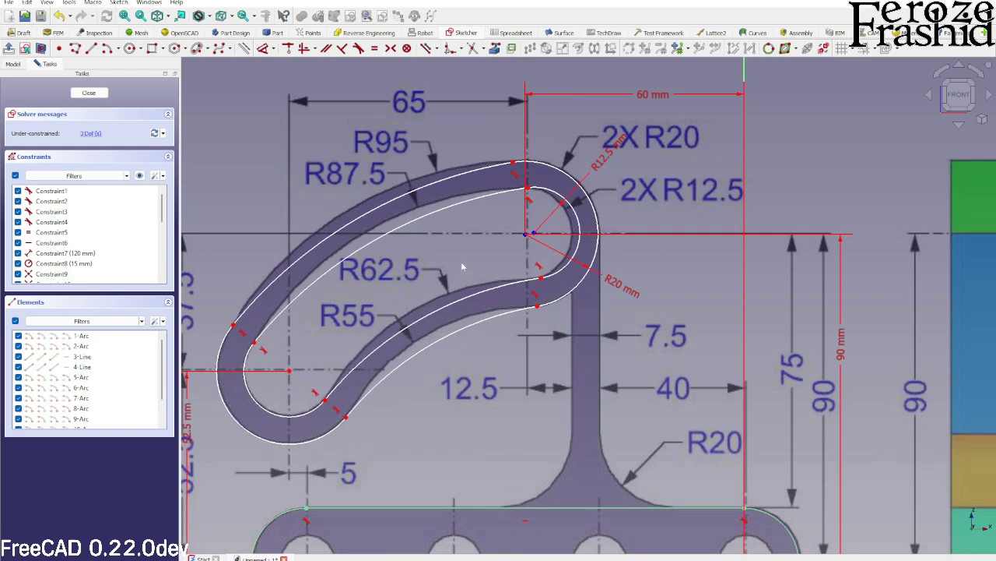
{"action": "left_click", "coordinate": [523, 235]}
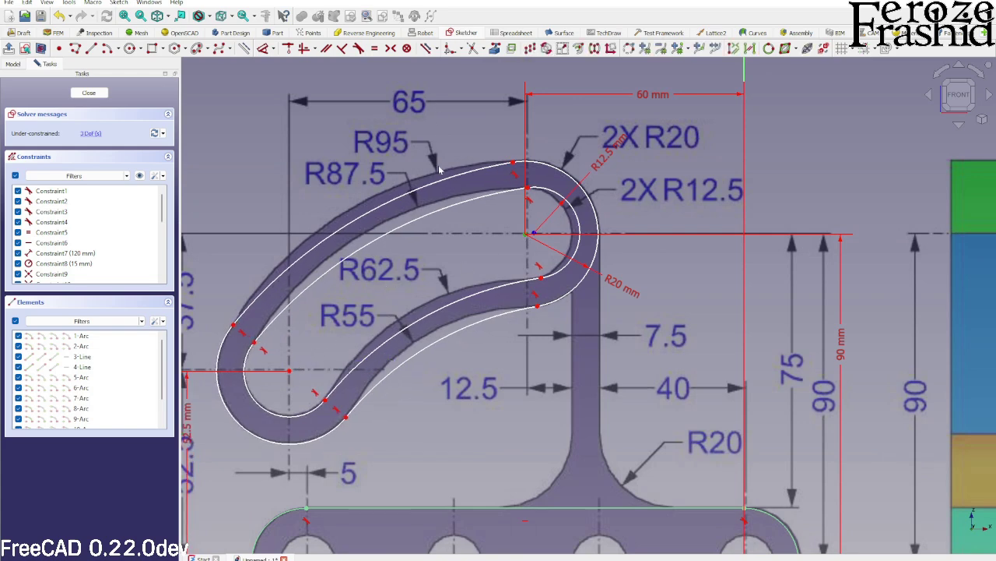
{"action": "key", "text": "d"}
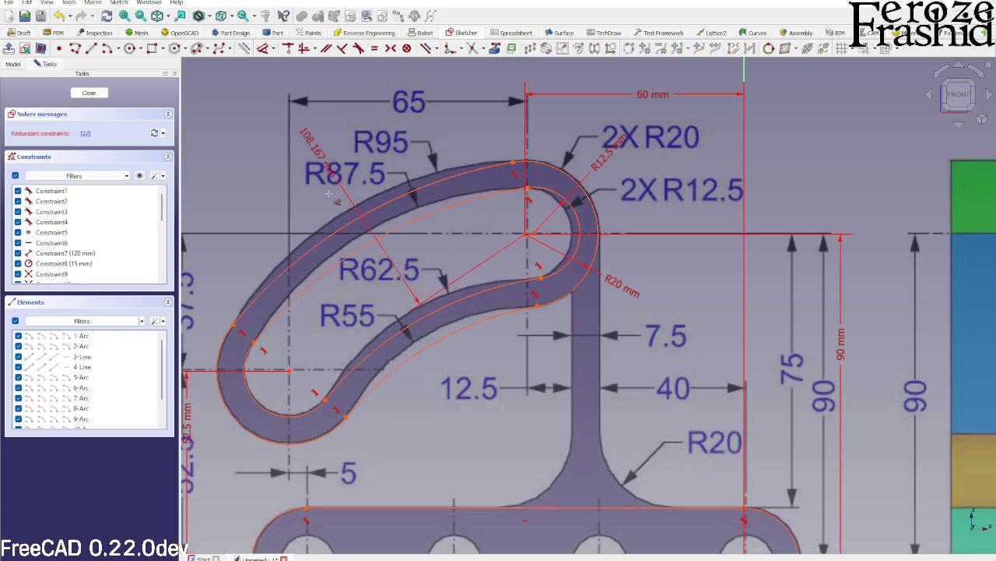
{"action": "key", "text": "Escape"}
{"action": "key", "text": "Escape"}
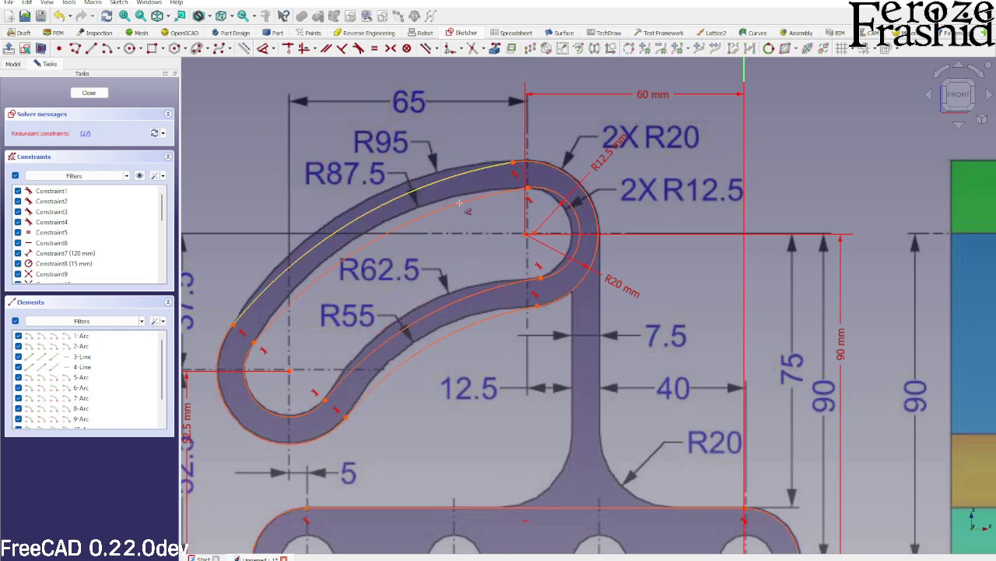
Step: Set the horizontal distance between the outer slot's upper-end centre and the shared lower-end centre to 65 mm
{"action": "left_click", "coordinate": [526, 234]}
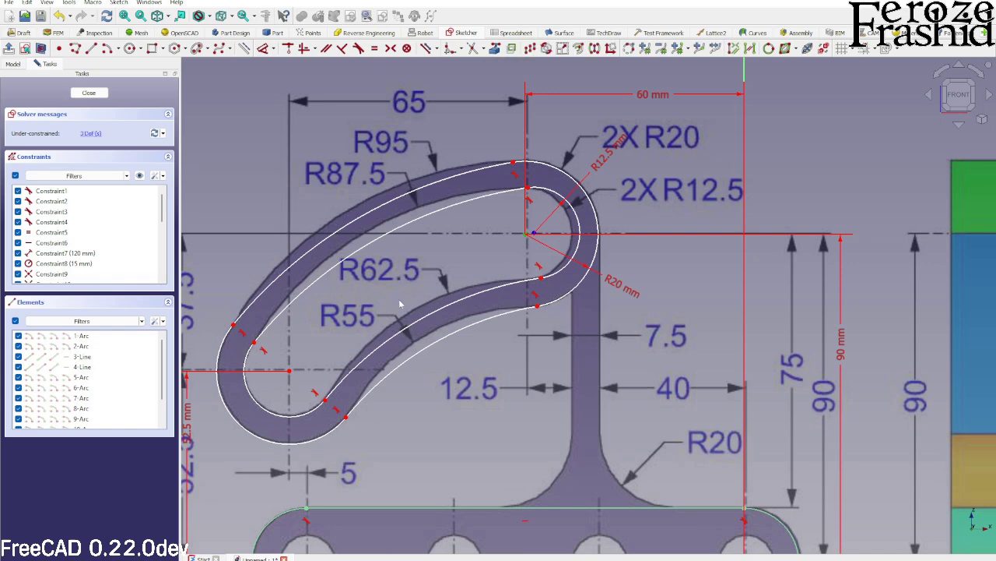
{"action": "left_click", "coordinate": [289, 371]}
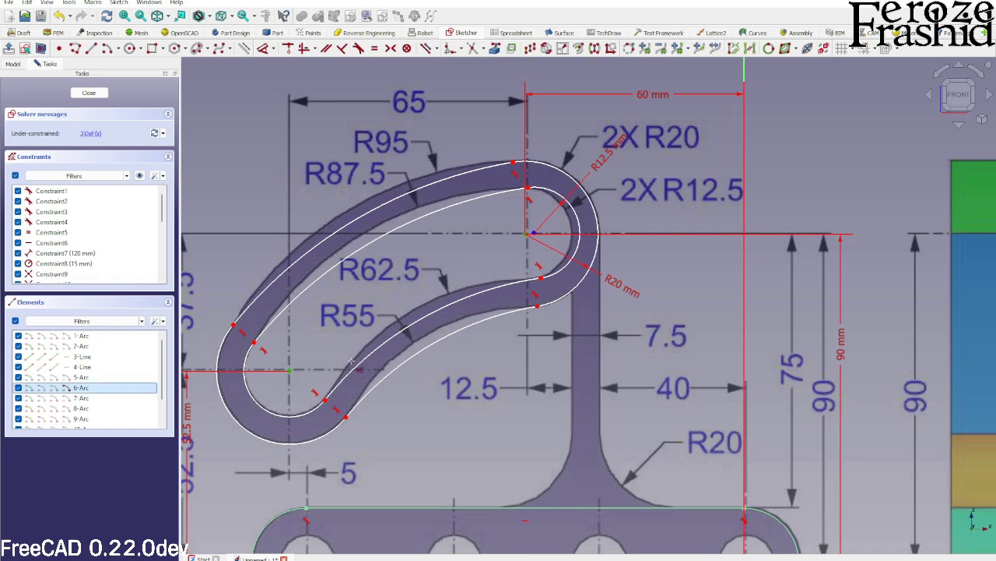
{"action": "type", "text": "l"}
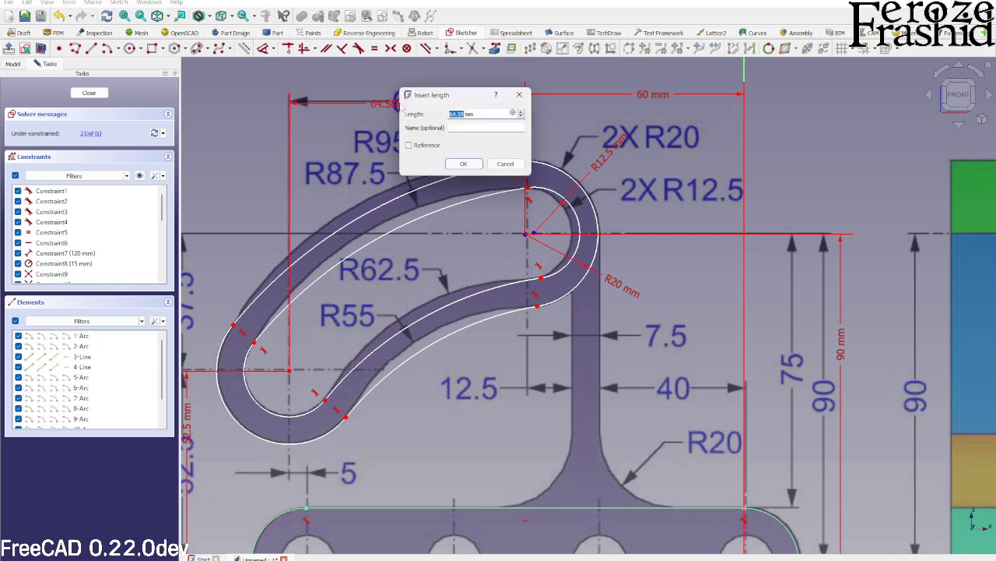
{"action": "type", "text": "65"}
{"action": "key", "text": "Return"}
Step: Move the large arcs' shared centre to fit the reference curves, and set the inner slot's upper arc radius to 87.5 mm
{"action": "scroll", "coordinate": [257, 398], "scroll_direction": "down", "scroll_amount": 2}
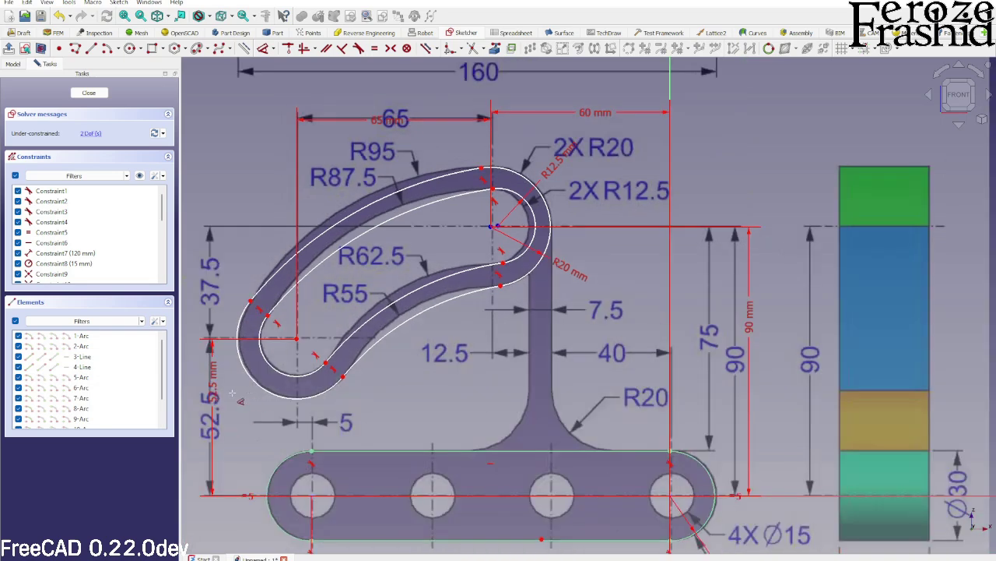
{"action": "scroll", "coordinate": [427, 372], "scroll_direction": "down", "scroll_amount": 2}
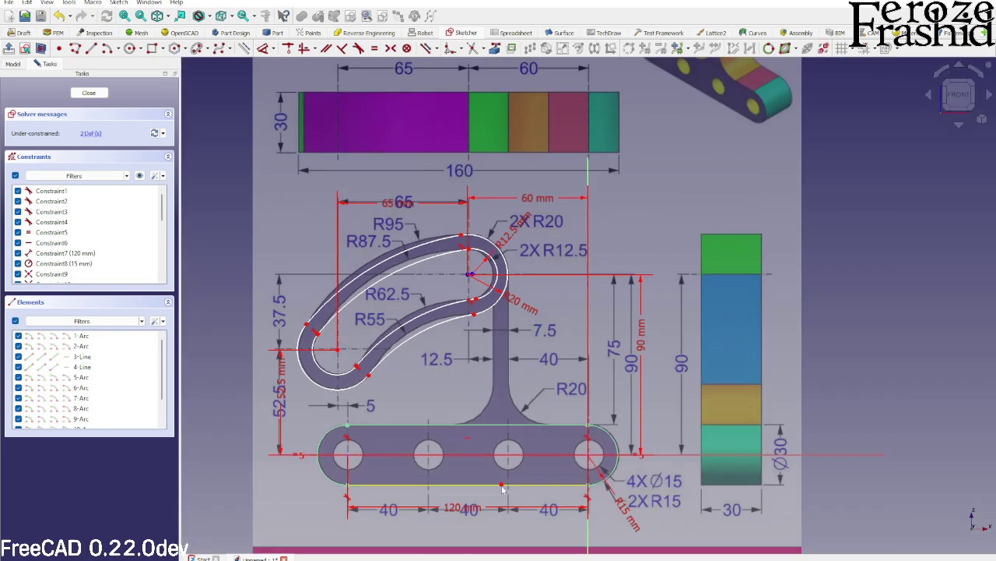
{"action": "mouse_move", "coordinate": [501, 485]}
{"action": "left_mouse_down"}
{"action": "mouse_move", "coordinate": [465, 454]}
{"action": "mouse_move", "coordinate": [450, 426]}
{"action": "mouse_move", "coordinate": [460, 431]}
{"action": "left_mouse_up"}
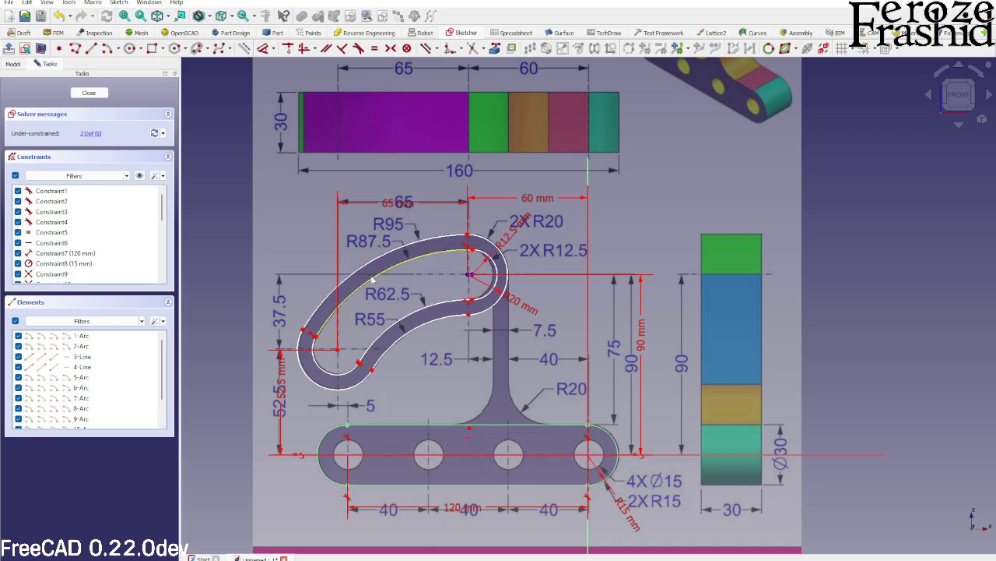
{"action": "scroll", "coordinate": [373, 281], "scroll_direction": "up", "scroll_amount": 2}
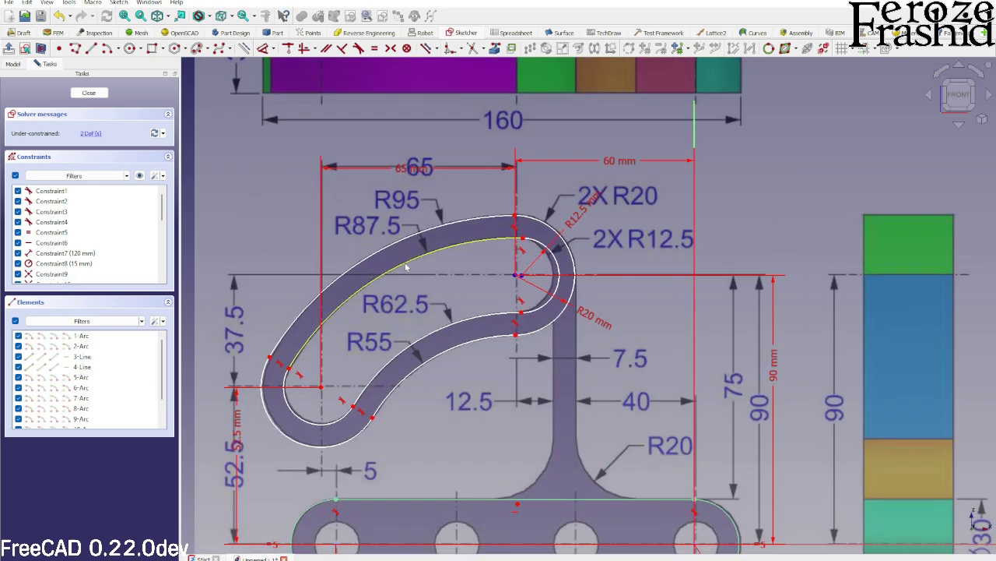
{"action": "left_click", "coordinate": [405, 267]}
{"action": "key", "text": "d"}
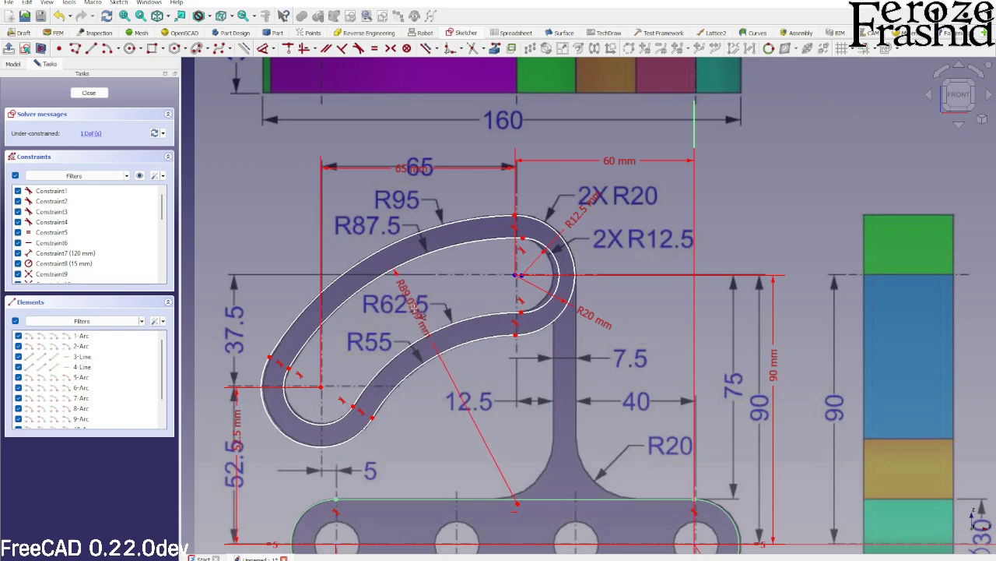
{"action": "left_click", "coordinate": [461, 401]}
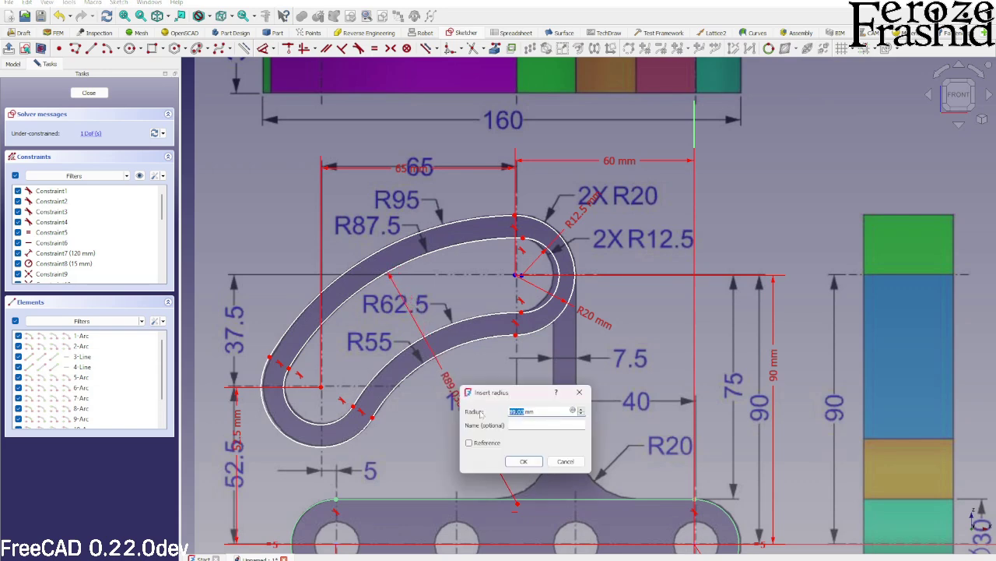
{"action": "type", "text": "87.5"}
{"action": "key", "text": "Return"}
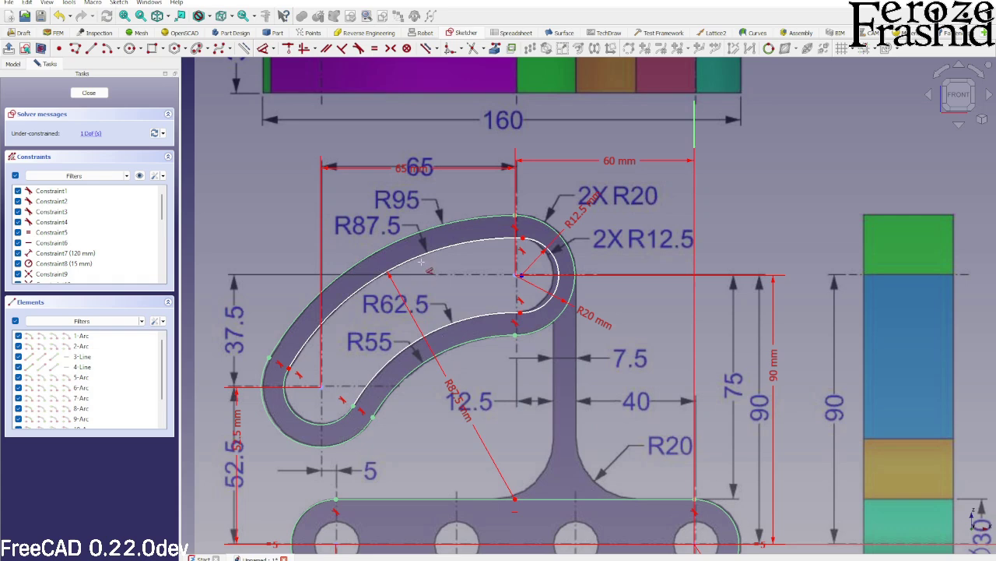
{"action": "key", "text": "Escape"}
Step: Pull the inner slot's upper end inward to test its remaining freedom, and move its centre back beside the outer slot's upper-end centre
{"action": "left_click_drag", "start_coordinate": [514, 249], "coordinate": [451, 251]}
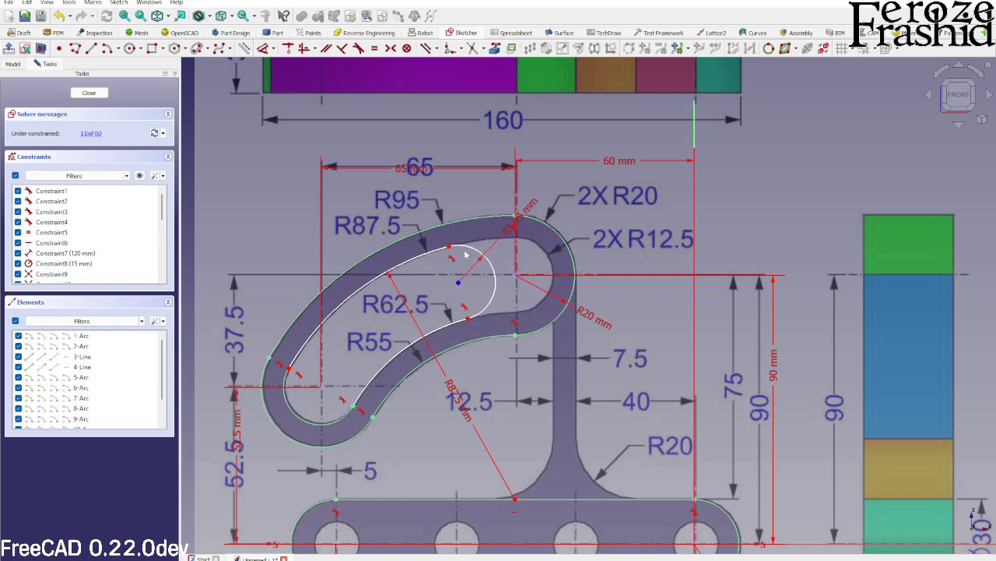
{"action": "scroll", "coordinate": [482, 241], "scroll_direction": "down", "scroll_amount": 2}
{"action": "scroll", "coordinate": [483, 310], "scroll_direction": "up", "scroll_amount": 3}
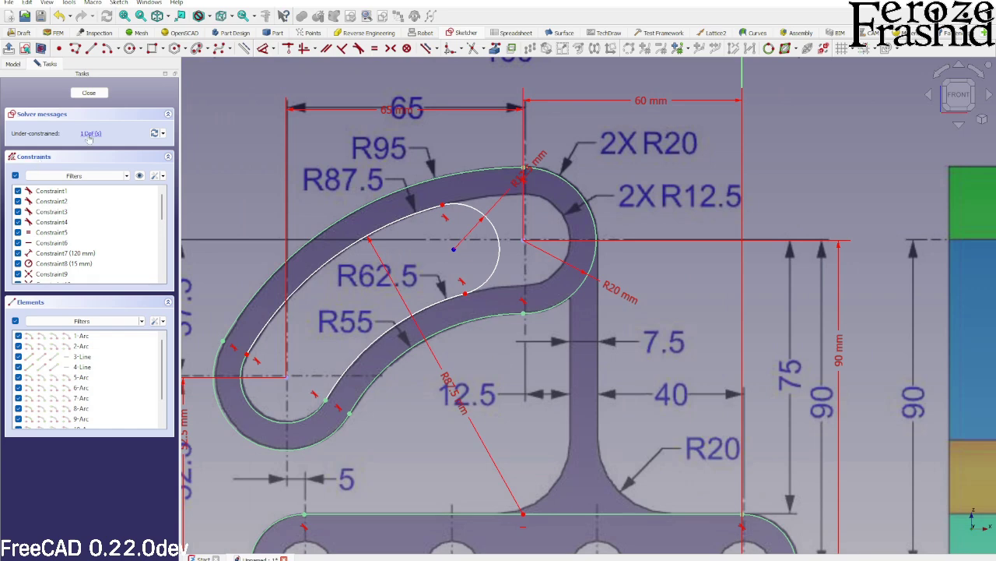
{"action": "mouse_move", "coordinate": [455, 250]}
{"action": "left_mouse_down"}
{"action": "mouse_move", "coordinate": [572, 247]}
{"action": "mouse_move", "coordinate": [443, 255]}
{"action": "mouse_move", "coordinate": [489, 235]}
{"action": "mouse_move", "coordinate": [527, 244]}
{"action": "left_mouse_up"}
Step: Try to make the inner and outer slots' upper-end centres coincident, and undo that constraint
{"action": "scroll", "coordinate": [527, 245], "scroll_direction": "up", "scroll_amount": 3}
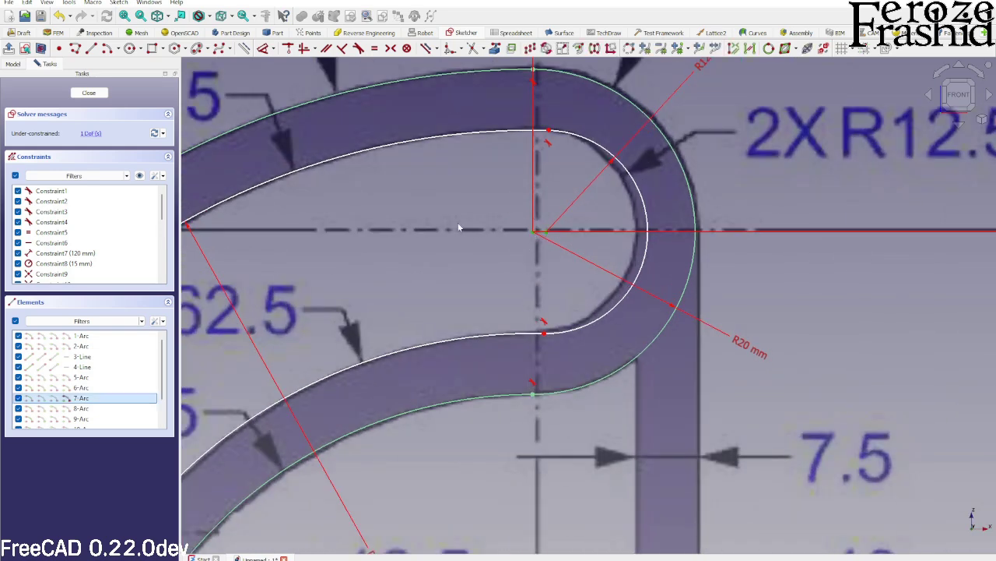
{"action": "scroll", "coordinate": [460, 227], "scroll_direction": "down", "scroll_amount": 3}
{"action": "key", "text": "c"}
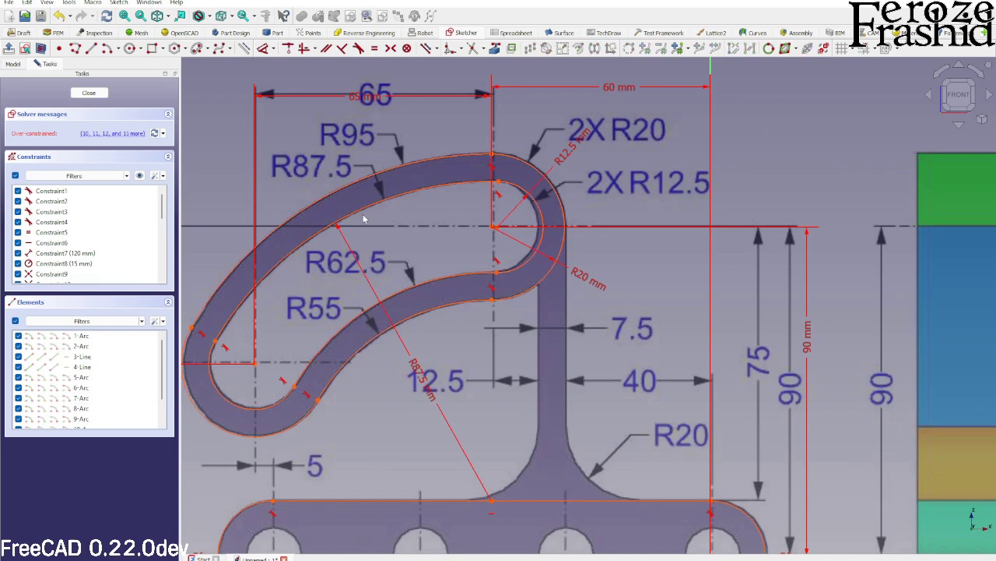
{"action": "key", "text": "ctrl+z"}
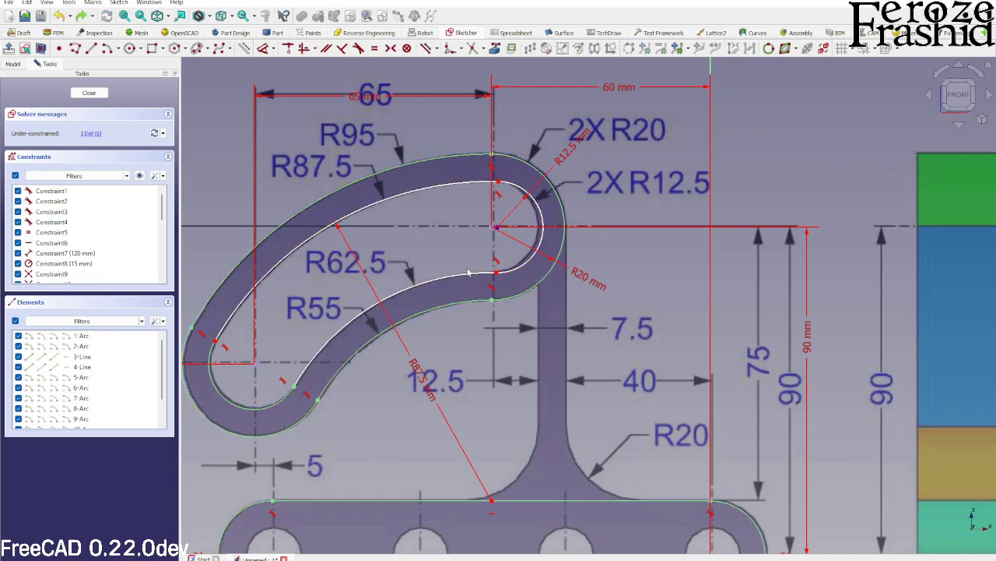
Step: Constrain the upper tangent points of the inner and outer slots' upper ends to be vertically aligned
{"action": "left_click", "coordinate": [492, 162]}
{"action": "left_click", "coordinate": [492, 158]}
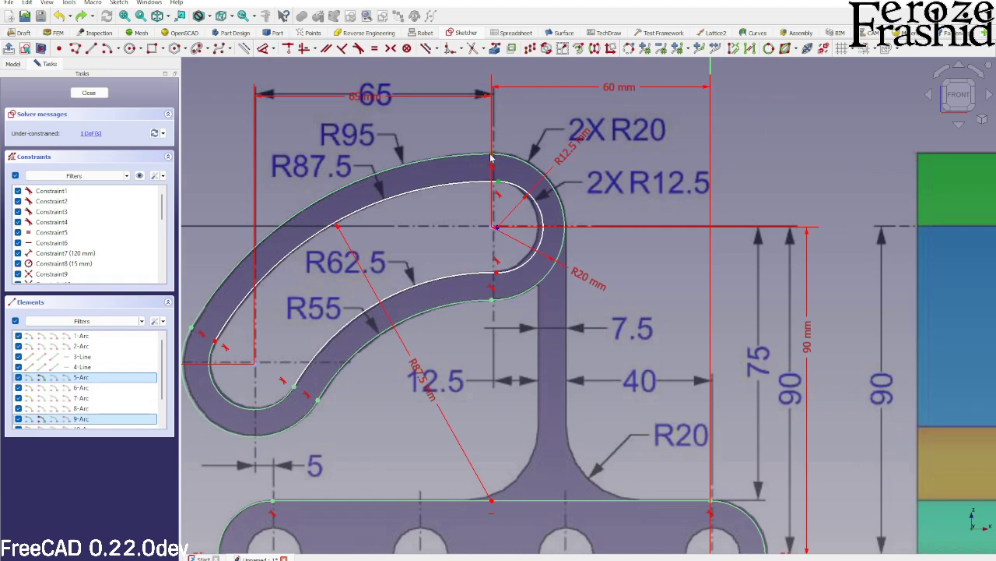
{"action": "key", "text": "e"}
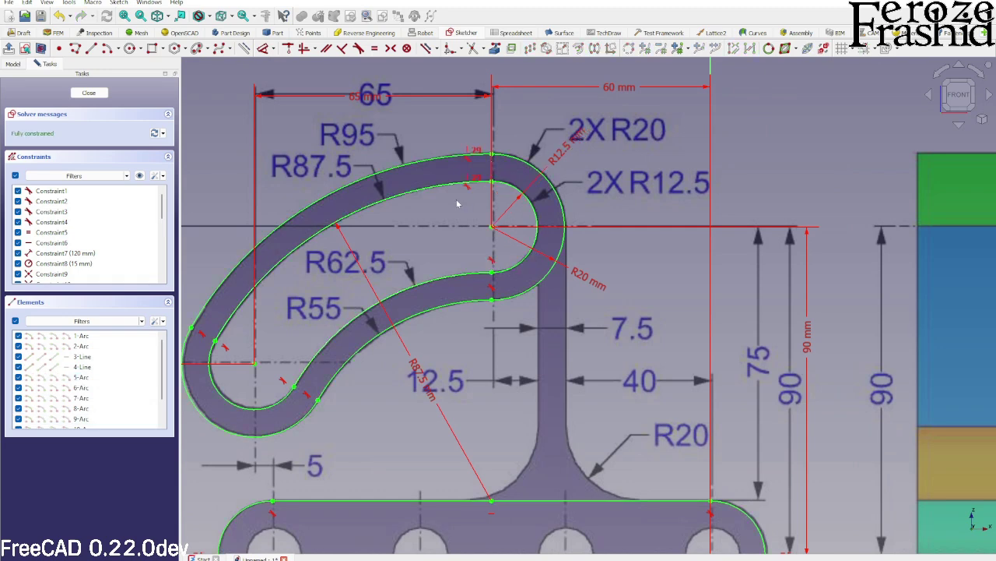
Step: Draw a 15 mm diameter circle centred on the base slot's left-end centre
{"action": "scroll", "coordinate": [489, 187], "scroll_direction": "down", "scroll_amount": 2}
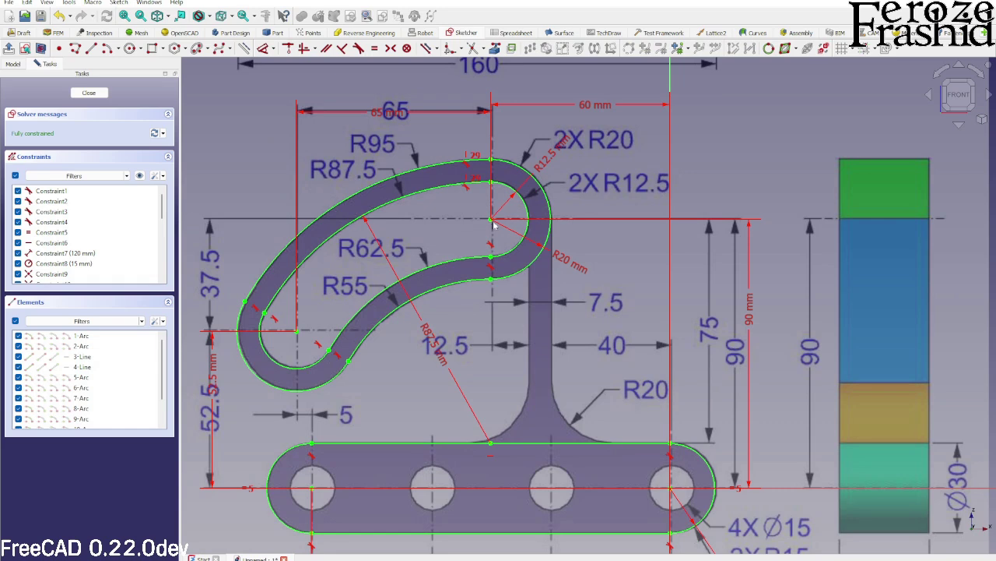
{"action": "scroll", "coordinate": [492, 222], "scroll_direction": "up", "scroll_amount": 3}
{"action": "scroll", "coordinate": [492, 225], "scroll_direction": "down", "scroll_amount": 2}
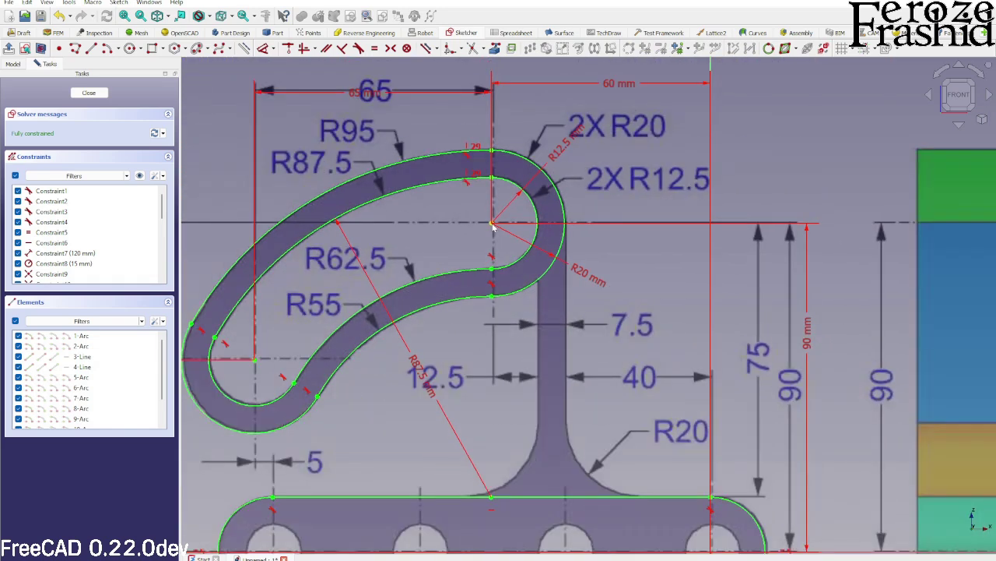
{"action": "scroll", "coordinate": [430, 187], "scroll_direction": "down", "scroll_amount": 1}
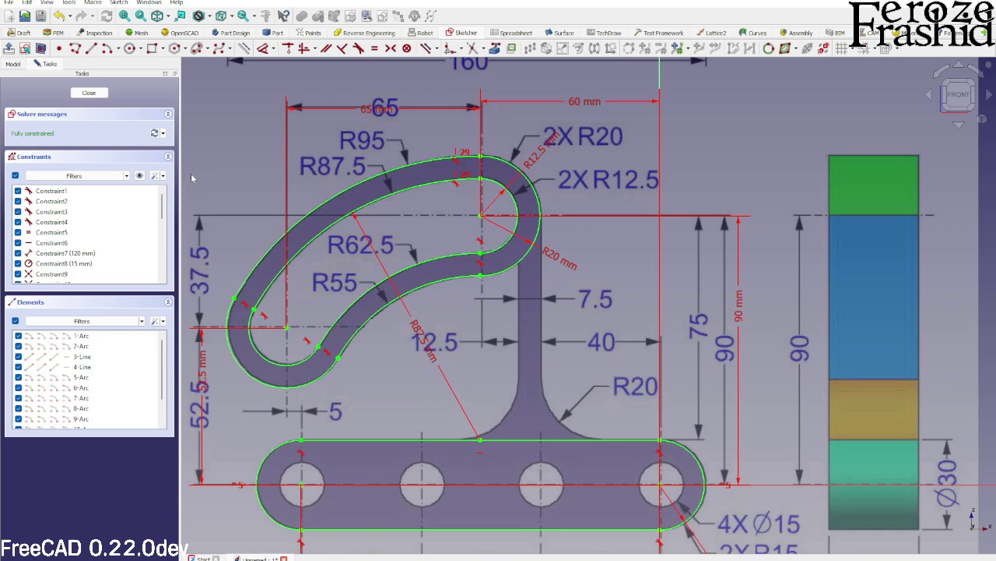
{"action": "left_click", "coordinate": [129, 48]}
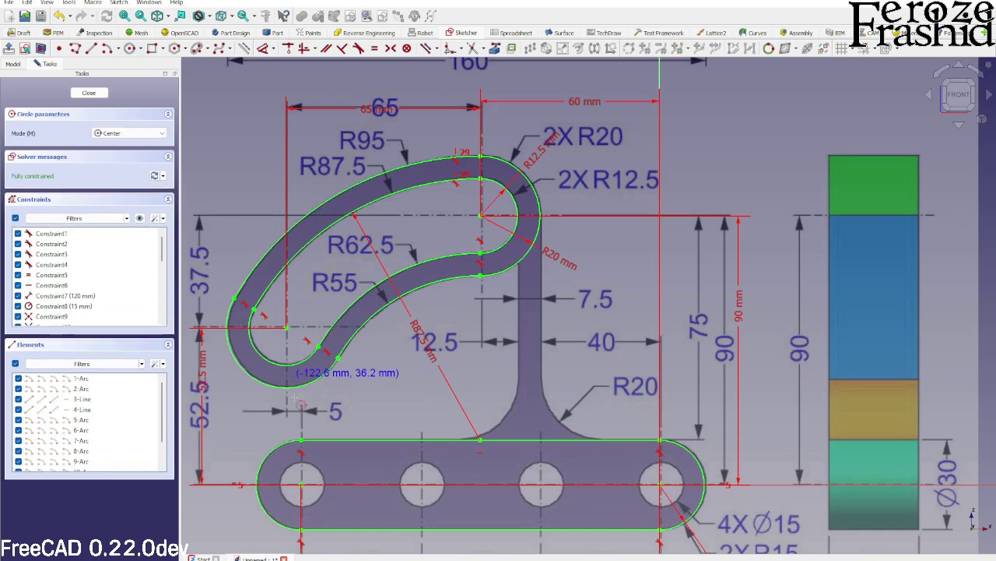
{"action": "left_click", "coordinate": [304, 485]}
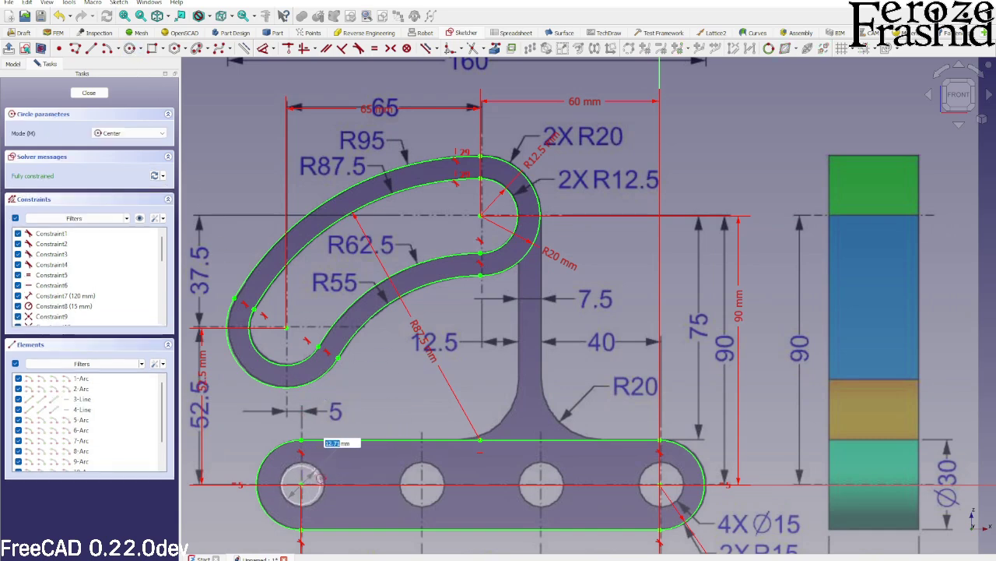
{"action": "scroll", "coordinate": [319, 478], "scroll_direction": "down", "scroll_amount": 3}
{"action": "scroll", "coordinate": [323, 467], "scroll_direction": "up", "scroll_amount": 2}
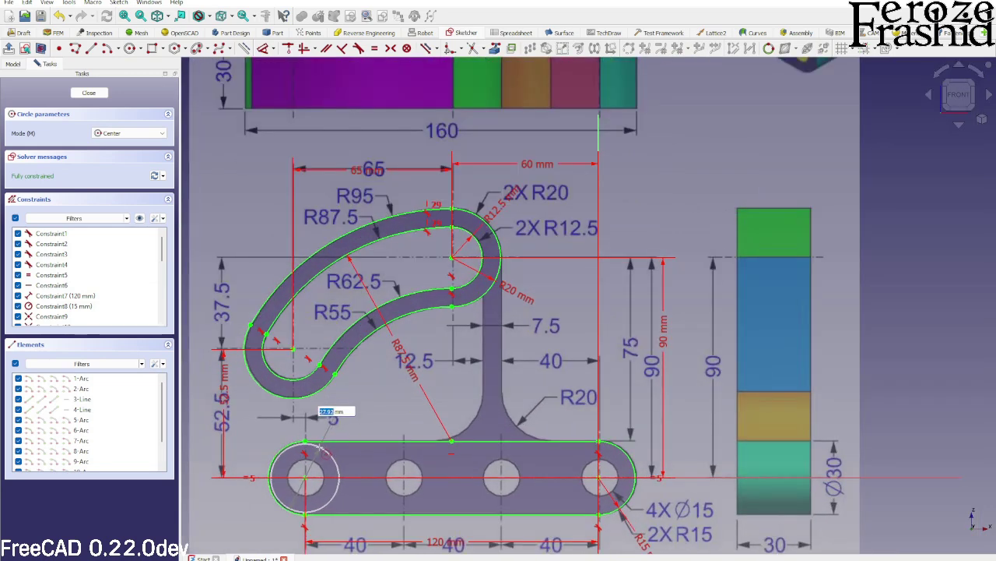
{"action": "type", "text": "15"}
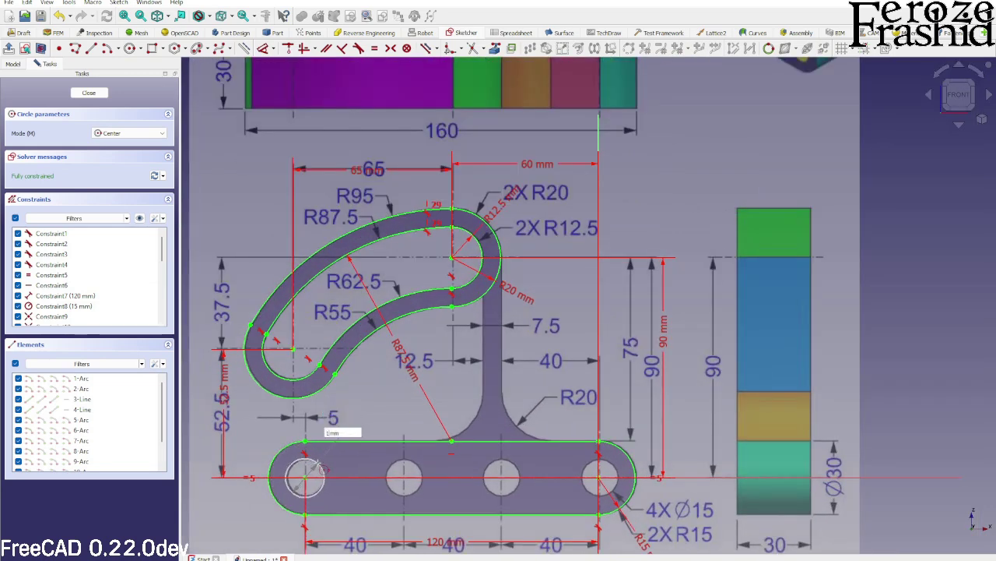
{"action": "key", "text": "Return"}
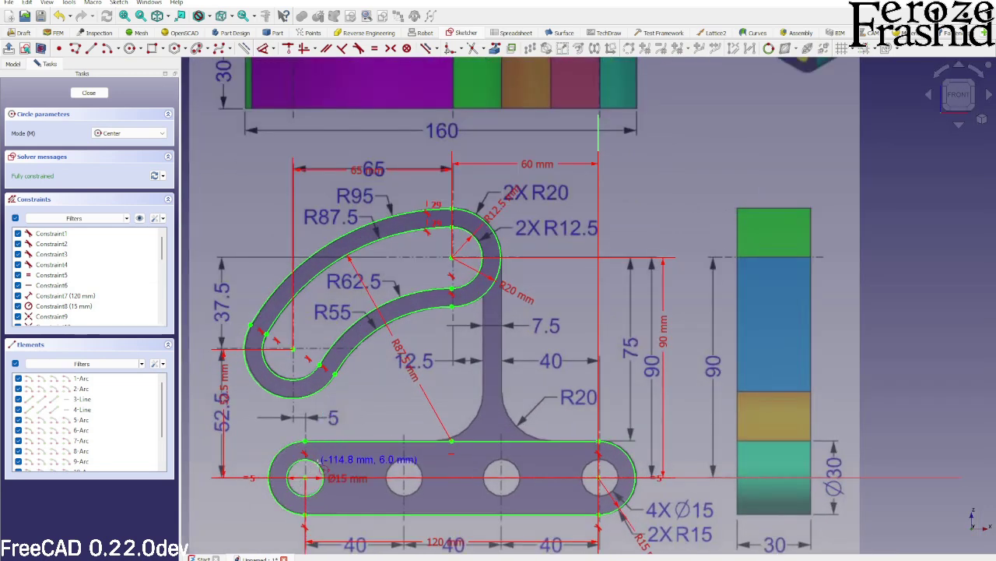
Step: Draw three more circles on the base slot's axis over the remaining reference holes, the last one centred on the origin
{"action": "left_click", "coordinate": [404, 477]}
{"action": "left_click", "coordinate": [415, 465]}
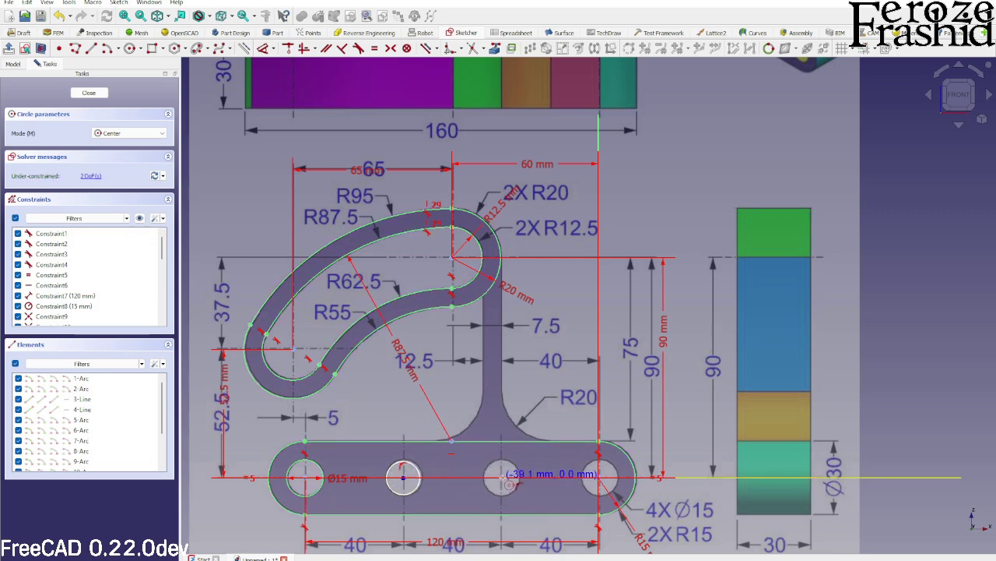
{"action": "left_click", "coordinate": [502, 477]}
{"action": "left_click", "coordinate": [502, 460]}
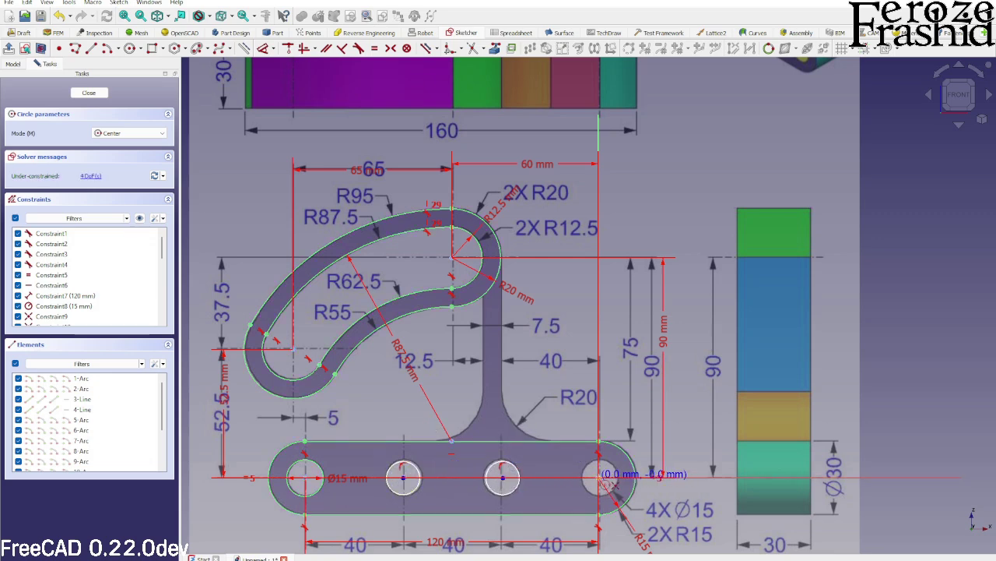
{"action": "left_click", "coordinate": [599, 477]}
{"action": "left_click", "coordinate": [610, 465]}
{"action": "key", "text": "Escape"}
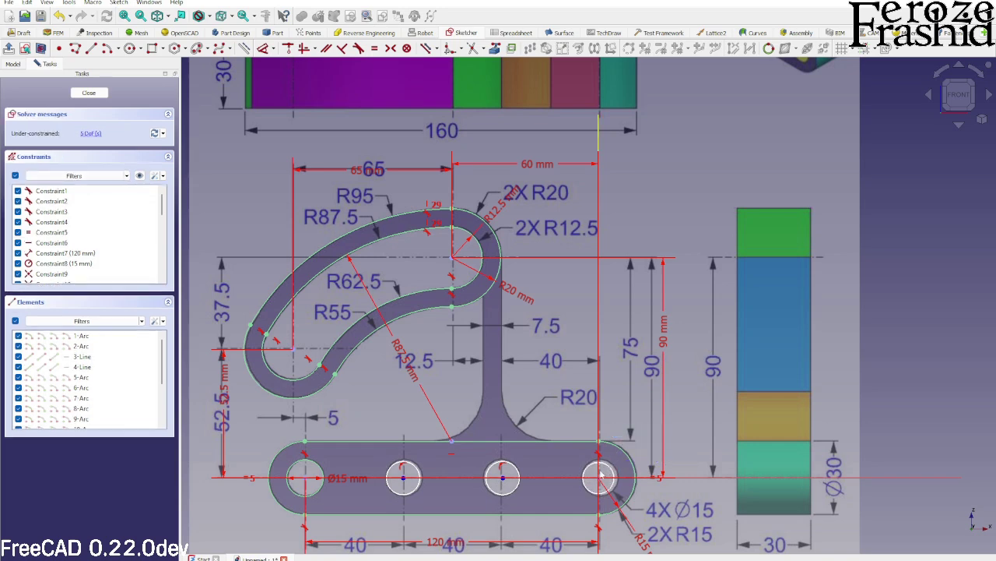
Step: Constrain all four base-slot hole circles to equal size
{"action": "left_click", "coordinate": [585, 470]}
{"action": "left_click", "coordinate": [487, 470]}
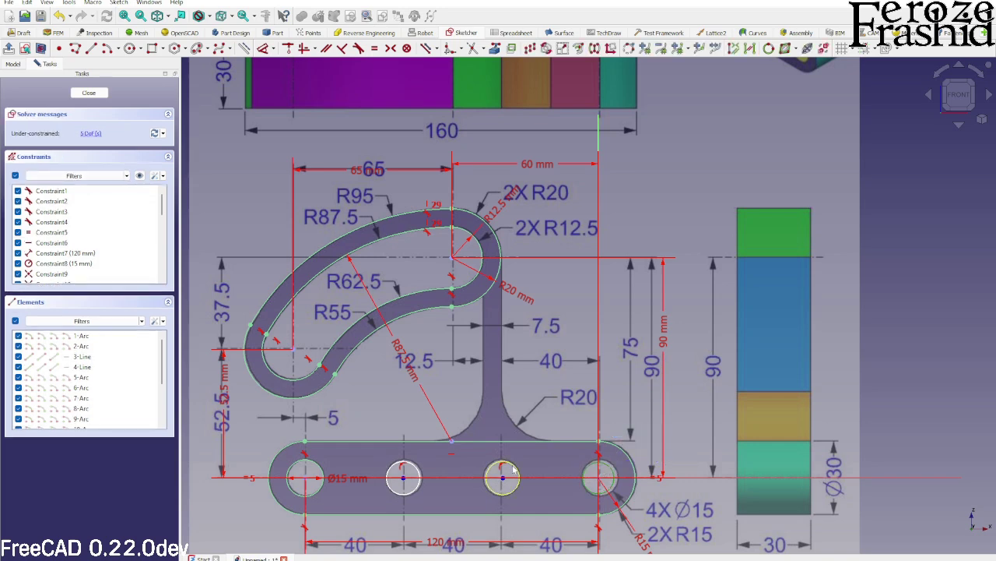
{"action": "left_click", "coordinate": [421, 472]}
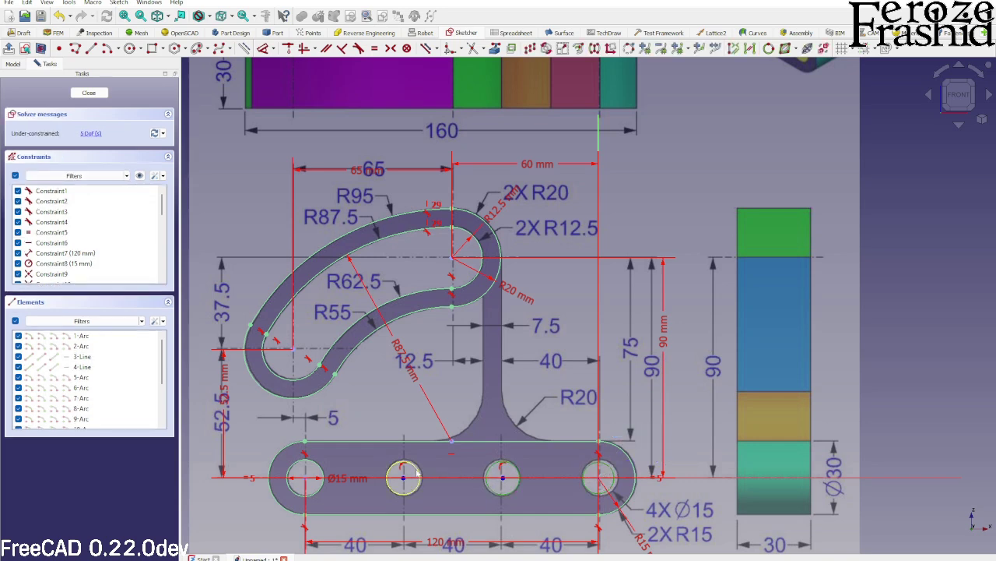
{"action": "left_click", "coordinate": [324, 470]}
{"action": "key", "text": "e"}
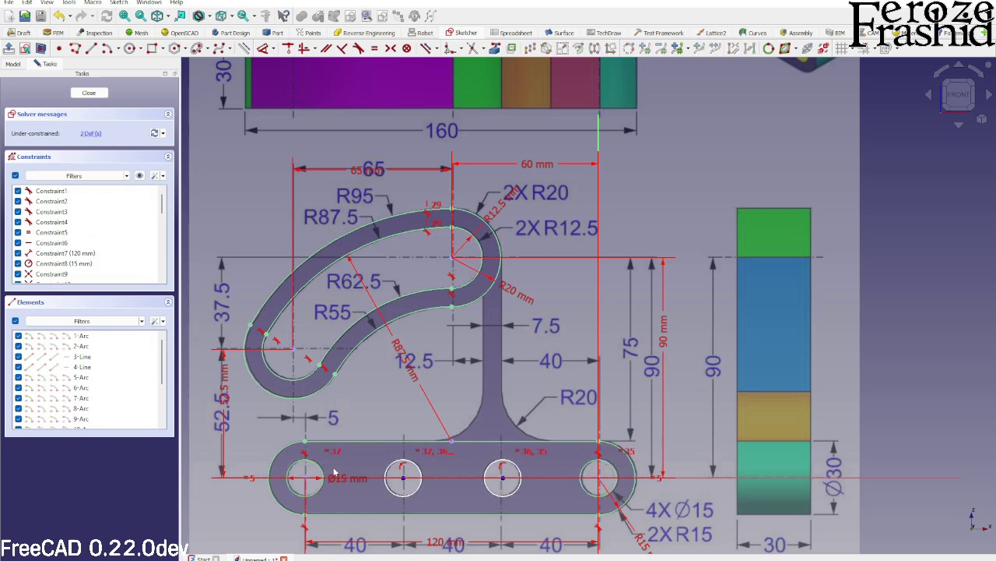
Step: Set the horizontal distance between the centres of the leftmost hole and the second hole to 40 mm
{"action": "left_click_drag", "start_coordinate": [403, 478], "coordinate": [393, 478]}
{"action": "left_click", "coordinate": [393, 478]}
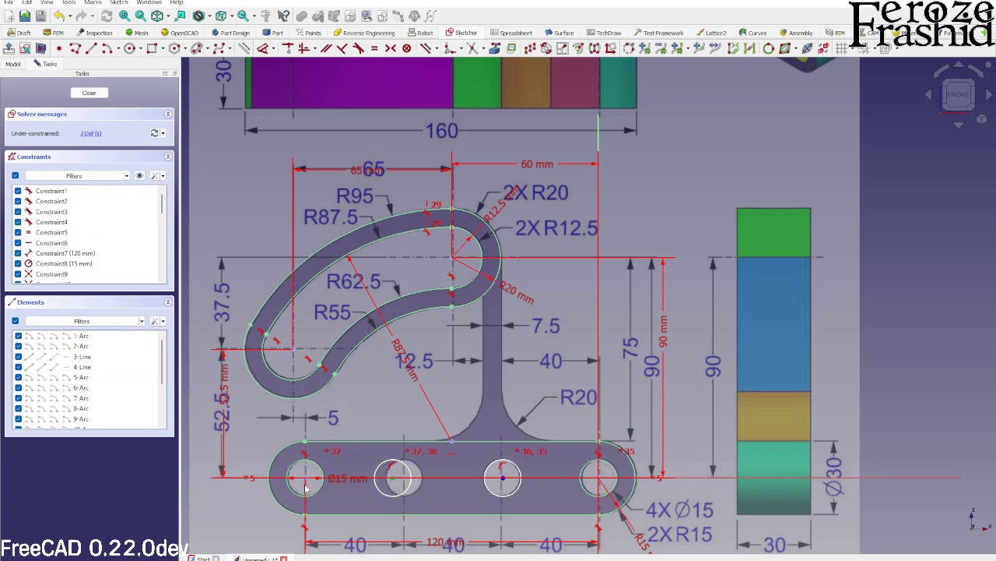
{"action": "left_click", "coordinate": [306, 478]}
{"action": "key", "text": "d"}
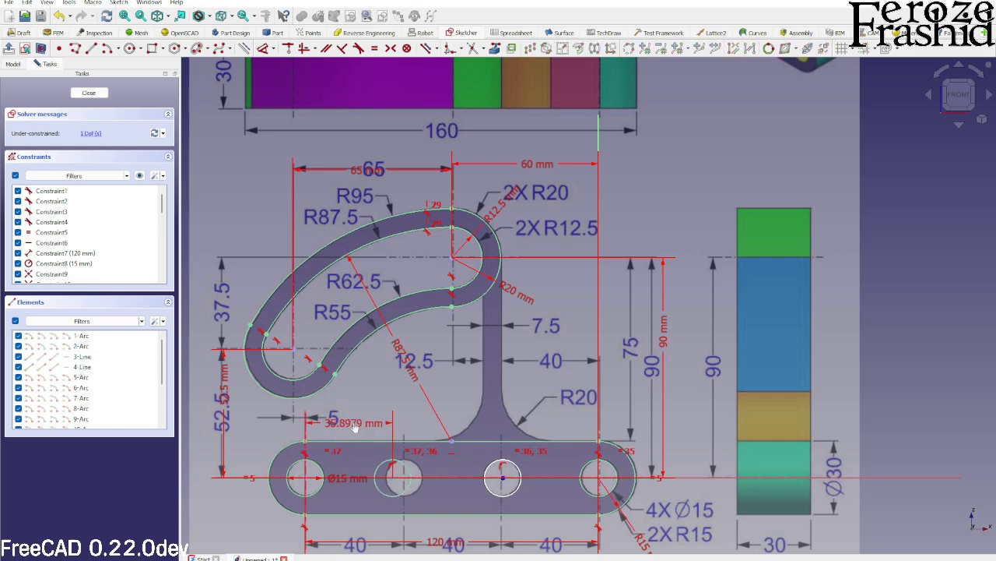
{"action": "left_click", "coordinate": [356, 431]}
{"action": "type", "text": "40"}
{"action": "key", "text": "Return"}
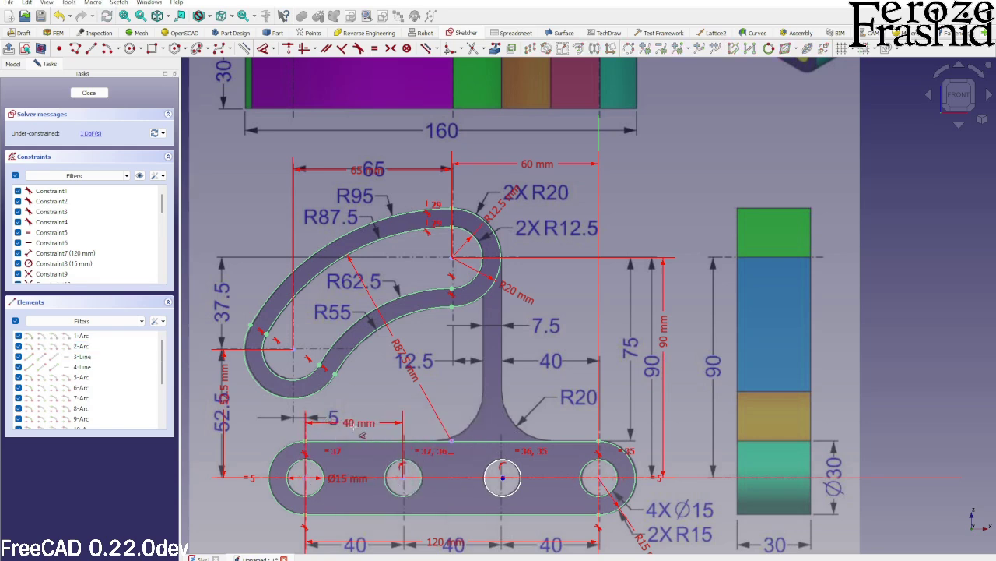
{"action": "key", "text": "Escape"}
Step: Set the horizontal distance between the second and third hole centres to 40 mm and place the dimension between those holes
{"action": "left_click", "coordinate": [403, 479]}
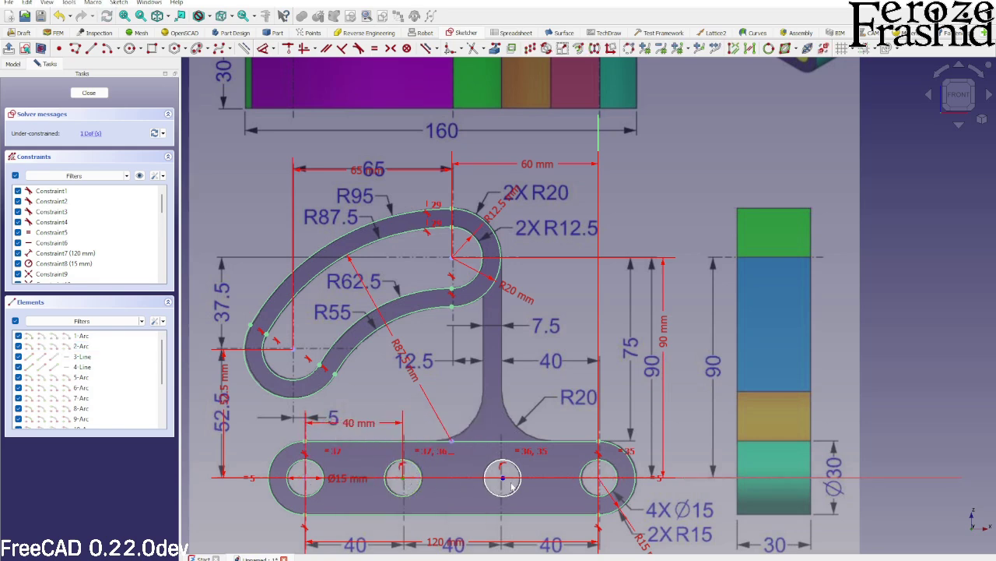
{"action": "left_click", "coordinate": [485, 408]}
{"action": "type", "text": "40"}
{"action": "key", "text": "Return"}
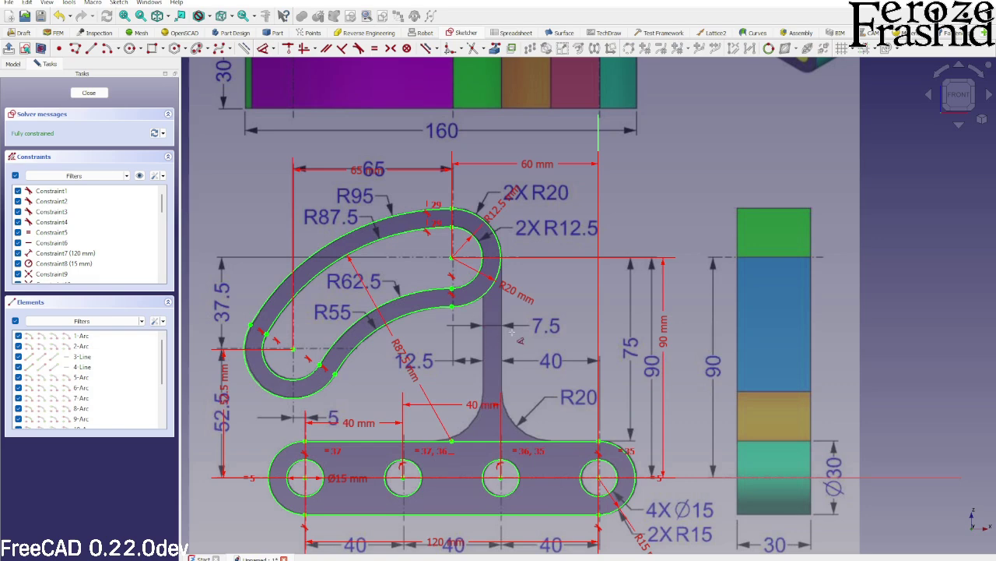
{"action": "left_click_drag", "start_coordinate": [483, 404], "coordinate": [473, 471]}
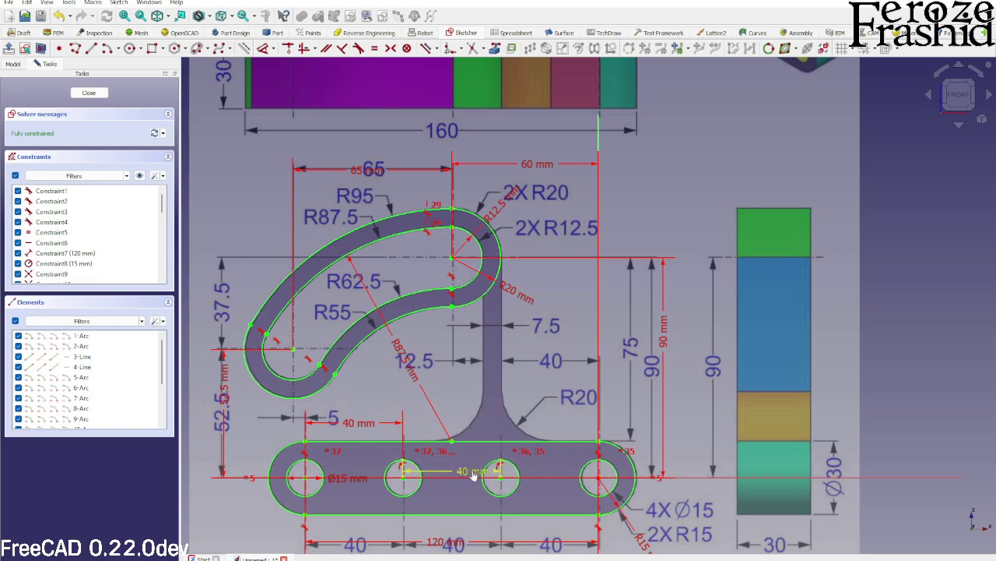
Step: Draw two web lines from the outer R20 end arc down to the base slot's upper edge, with the right-hand line constrained vertical
{"action": "left_click", "coordinate": [91, 49]}
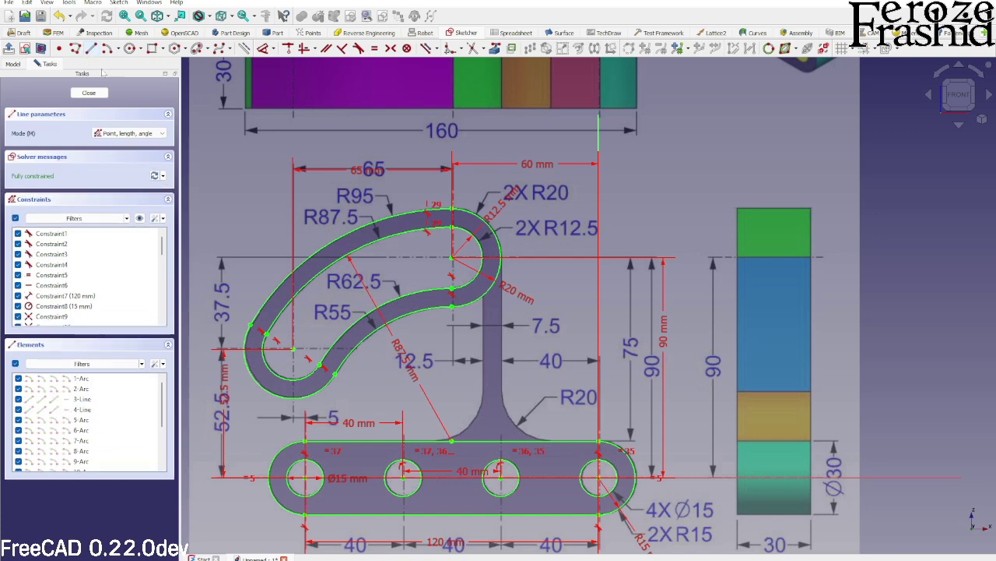
{"action": "left_click", "coordinate": [481, 297]}
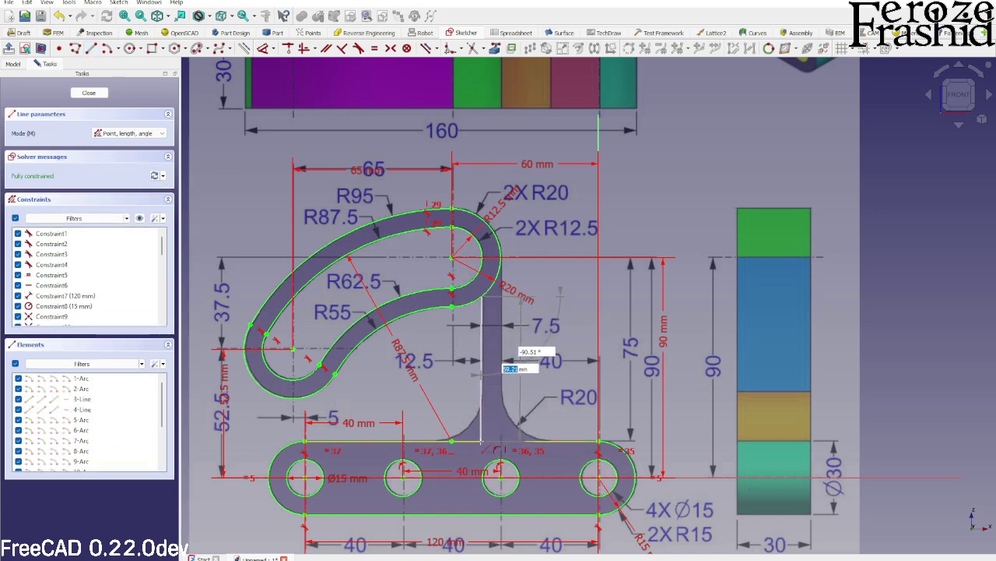
{"action": "left_click", "coordinate": [480, 440]}
{"action": "left_click", "coordinate": [500, 255]}
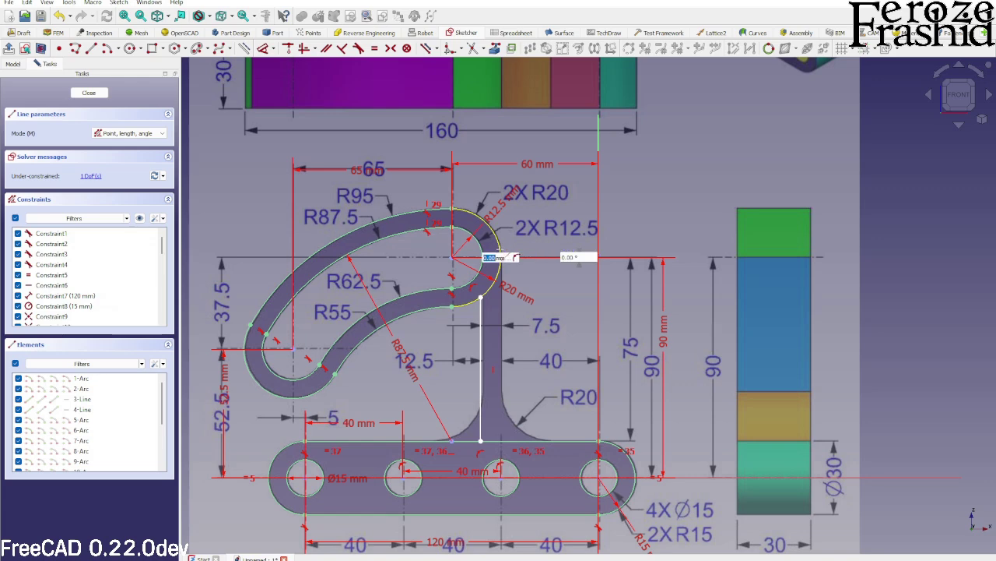
{"action": "left_click", "coordinate": [508, 441]}
{"action": "right_click", "coordinate": [512, 381]}
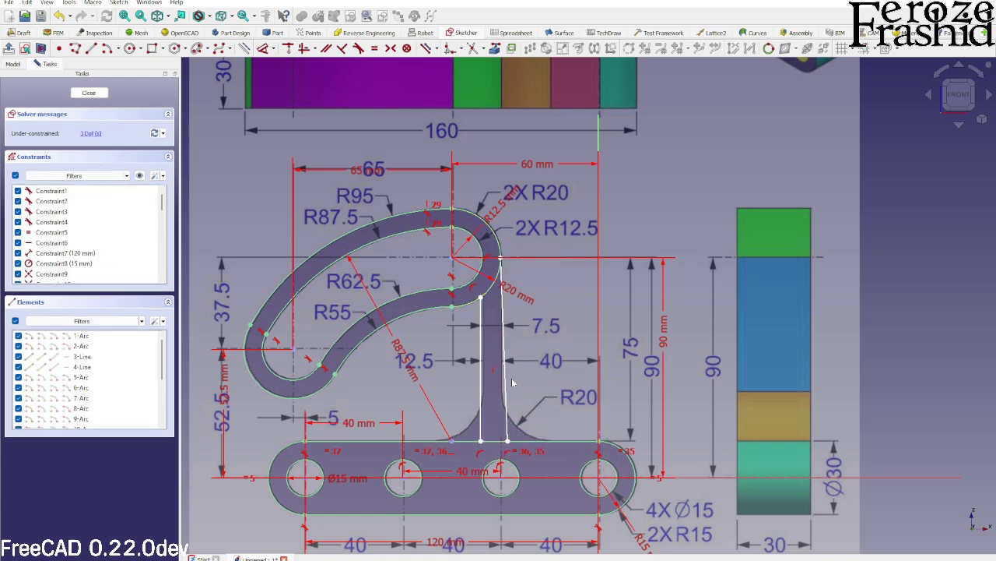
{"action": "left_click", "coordinate": [505, 390]}
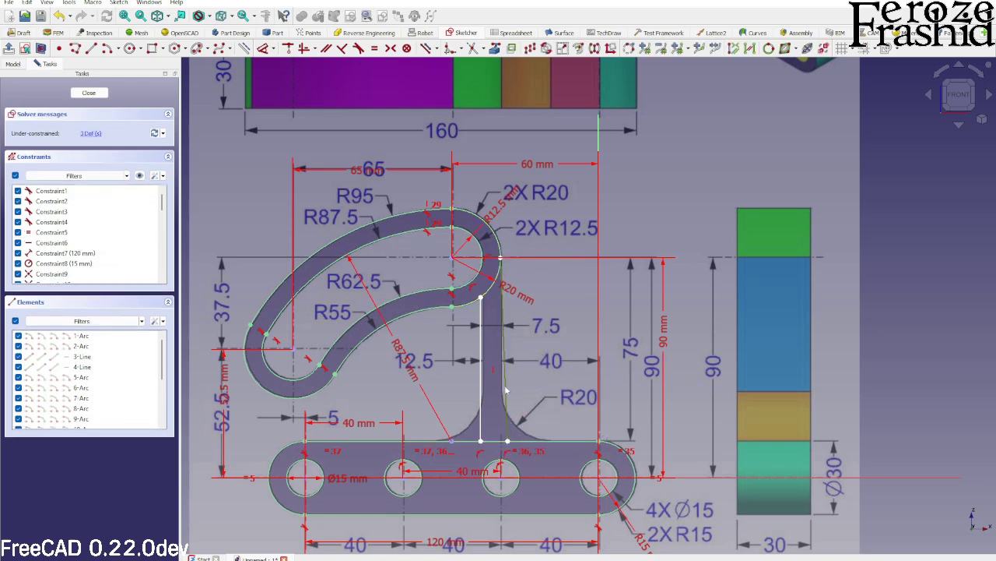
{"action": "key", "text": "v"}
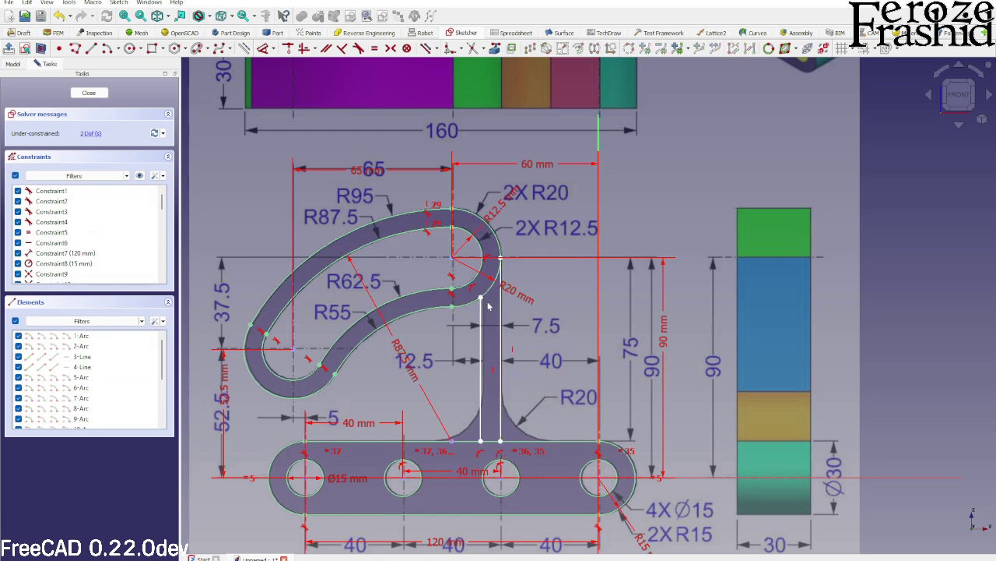
Step: Trim away the outer arc portion and the base slot's upper edge portion lying between the two web lines
{"action": "left_click", "coordinate": [481, 298]}
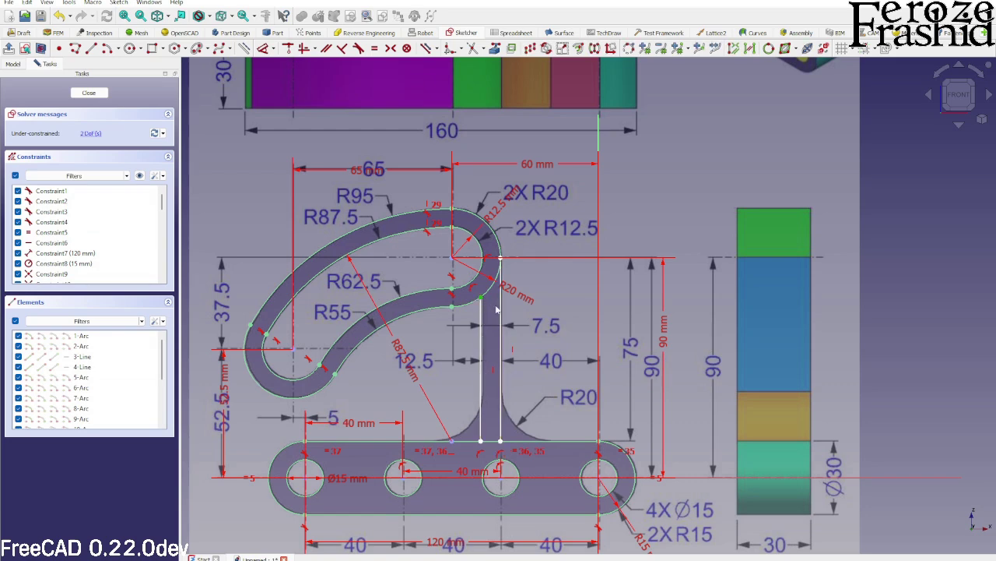
{"action": "left_click", "coordinate": [505, 312]}
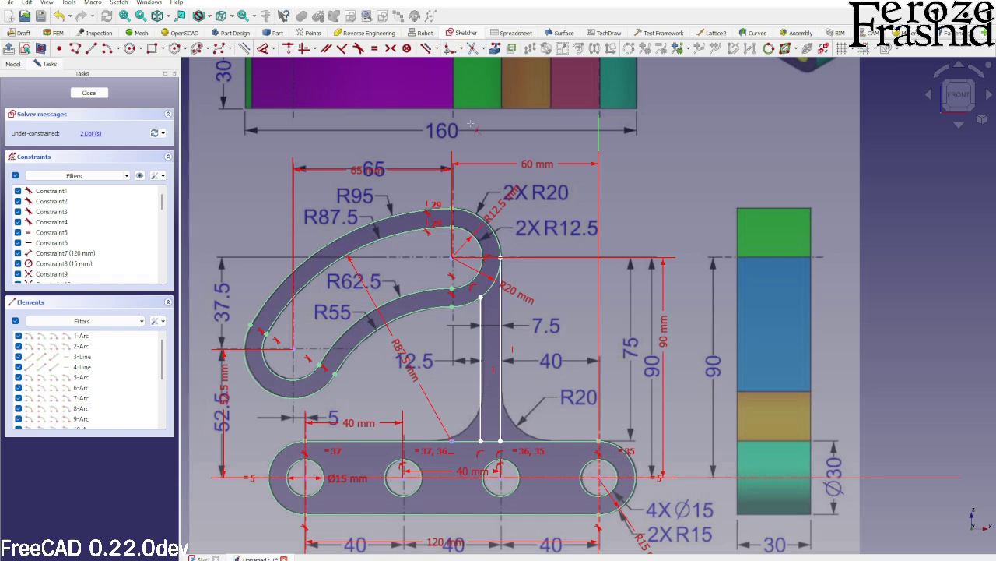
{"action": "left_click", "coordinate": [492, 285]}
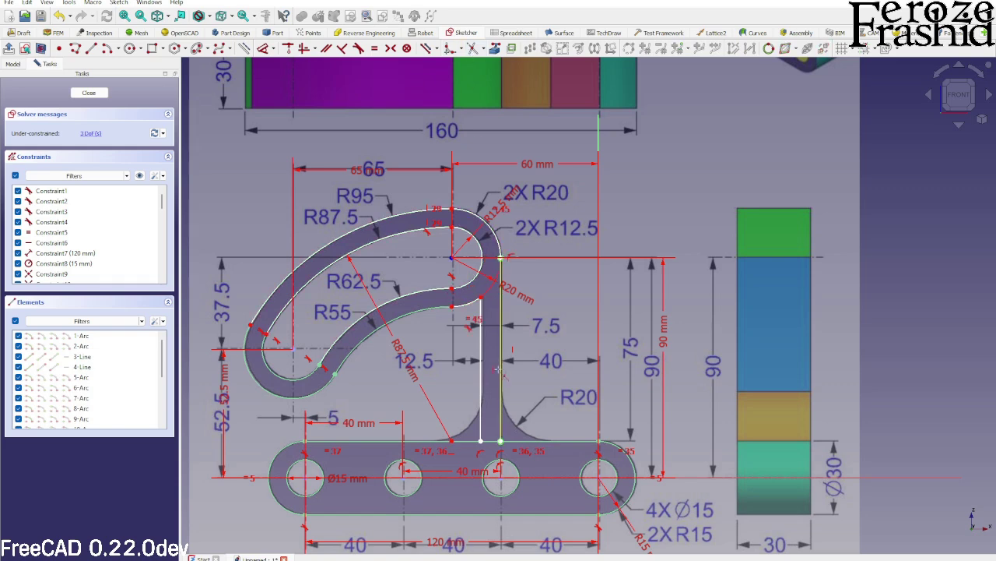
{"action": "left_click", "coordinate": [491, 441]}
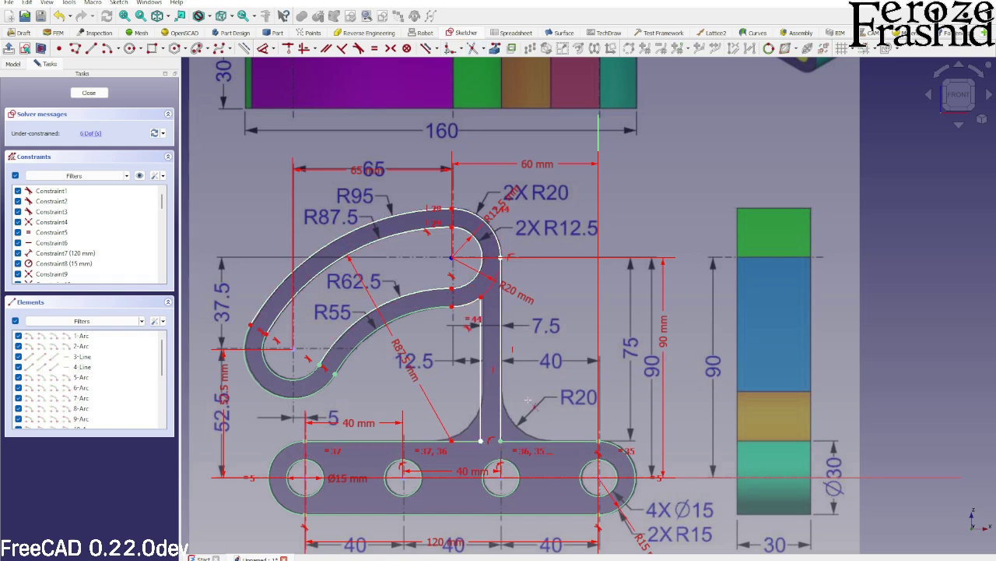
Step: Set the distance between the two web lines at the base to 7.5 mm
{"action": "left_click", "coordinate": [502, 443]}
{"action": "key", "text": "d"}
{"action": "left_click", "coordinate": [535, 407]}
{"action": "type", "text": "7"}
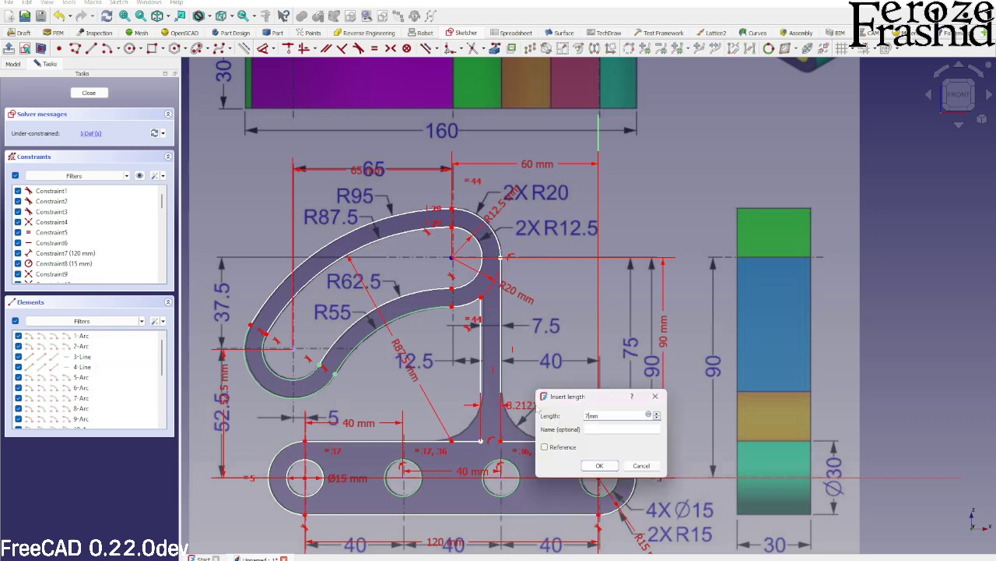
{"action": "type", "text": ".5"}
{"action": "key", "text": "Return"}
{"action": "scroll", "coordinate": [486, 296], "scroll_direction": "up", "scroll_amount": 3}
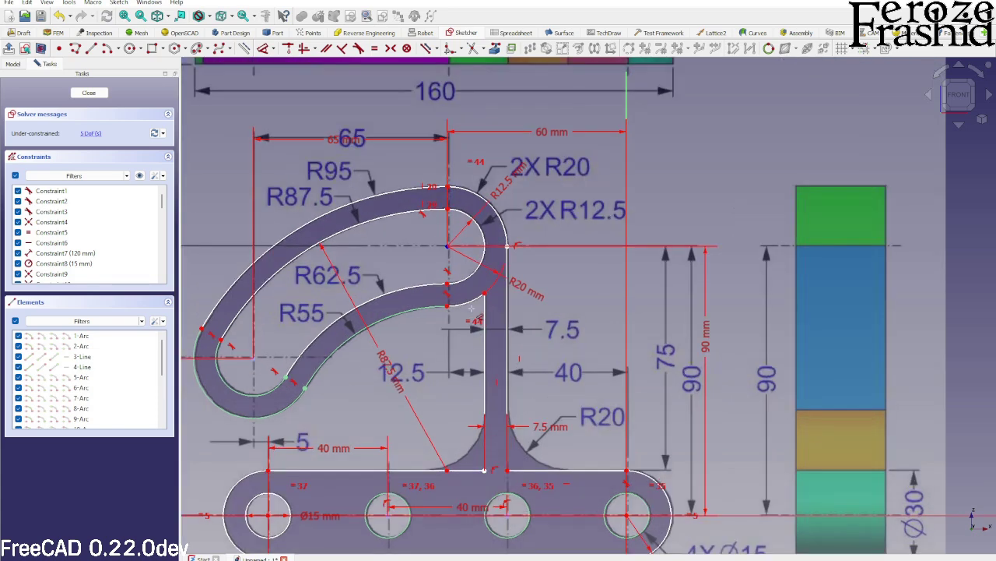
{"action": "key", "text": "Escape"}
Step: Make the upper outer R20 arc tangent to the right-hand web line
{"action": "left_click_drag", "start_coordinate": [491, 286], "coordinate": [519, 296]}
{"action": "left_click", "coordinate": [525, 227]}
{"action": "left_click", "coordinate": [524, 205]}
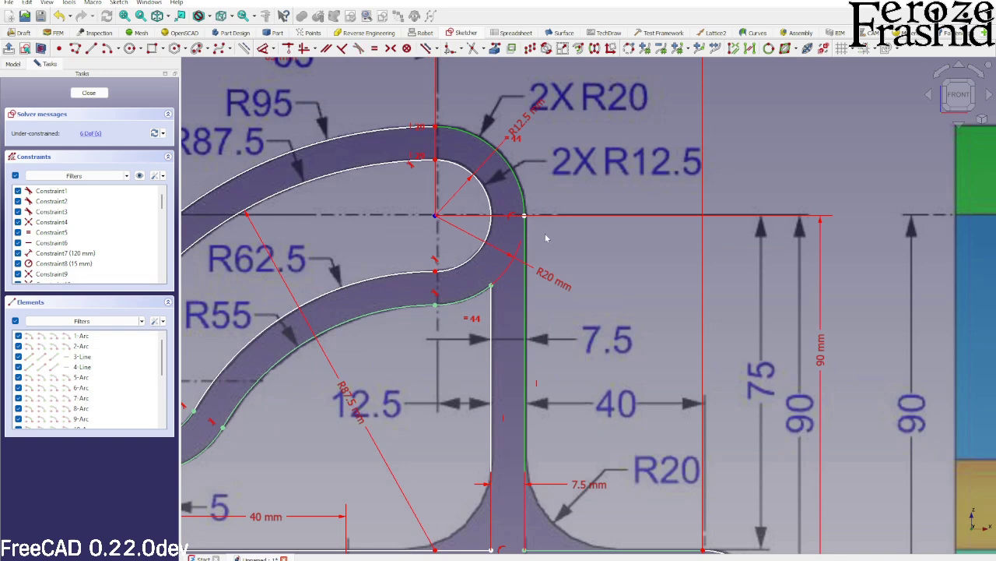
{"action": "key", "text": "t"}
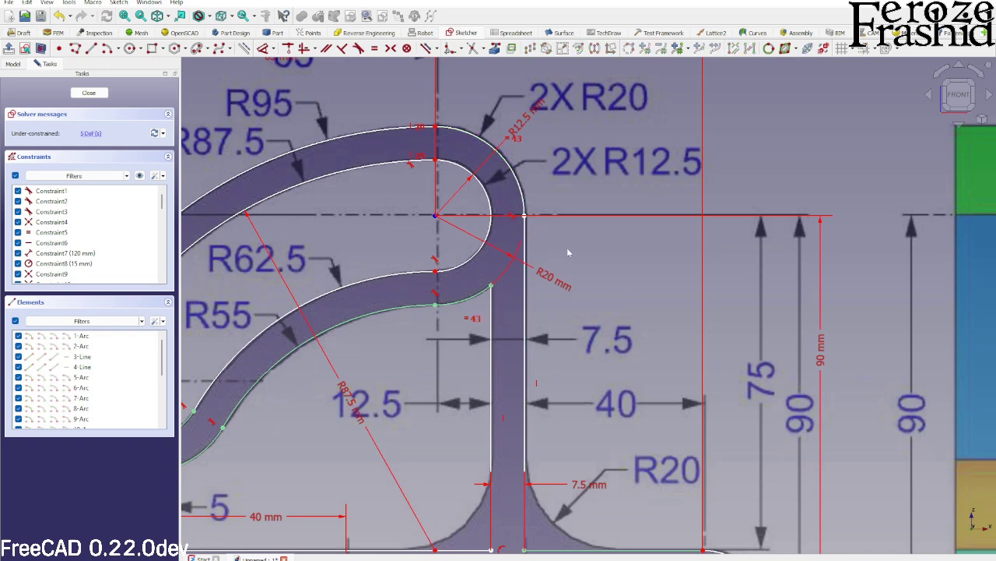
Step: Try to make the upper R20 arc's free end coincident with the right-hand web line's upper endpoint
{"action": "left_click", "coordinate": [524, 225]}
{"action": "mouse_move", "coordinate": [524, 217]}
{"action": "left_mouse_down"}
{"action": "mouse_move", "coordinate": [527, 198]}
{"action": "mouse_move", "coordinate": [527, 207]}
{"action": "left_mouse_up"}
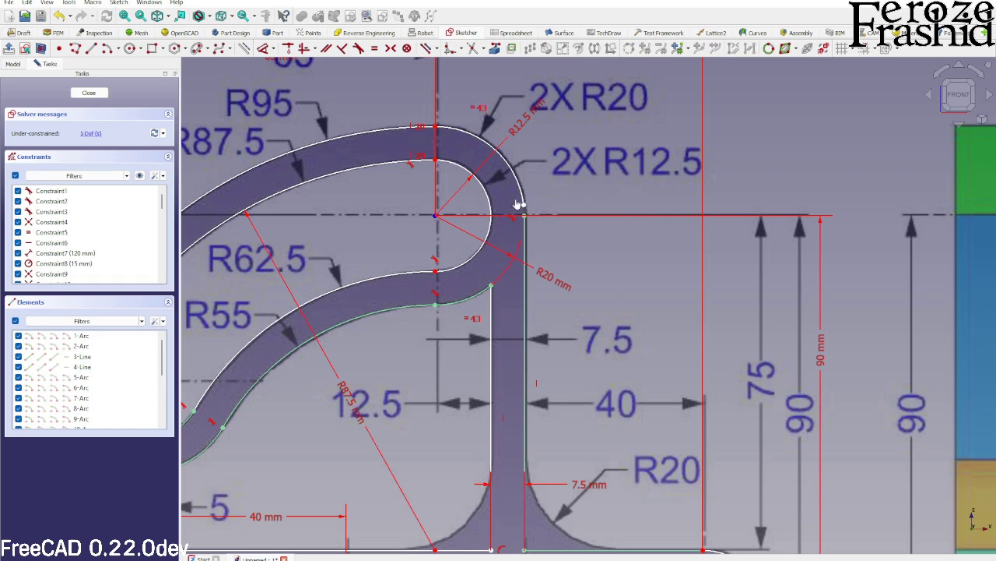
{"action": "key", "text": "c"}
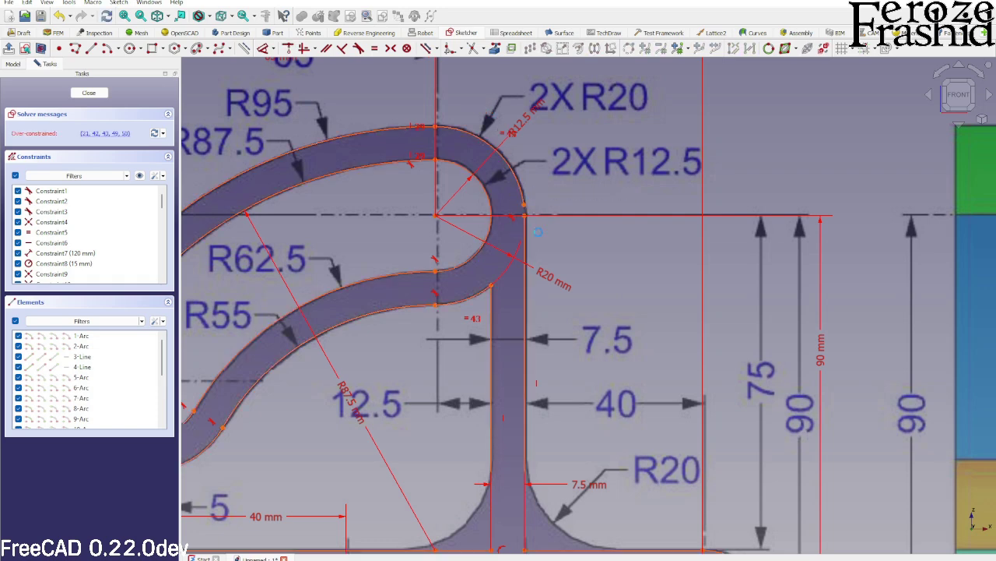
{"action": "key", "text": "ctrl+z"}
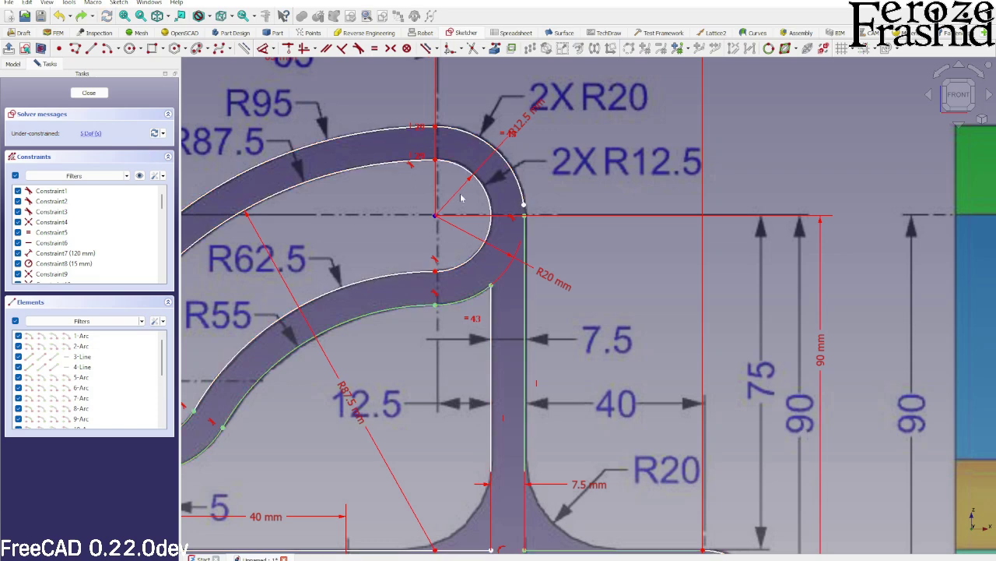
Step: Pull the upper R20 arc's end away from the web line and join it to the line's upper endpoint with a coincident constraint
{"action": "scroll", "coordinate": [566, 172], "scroll_direction": "down", "scroll_amount": 2}
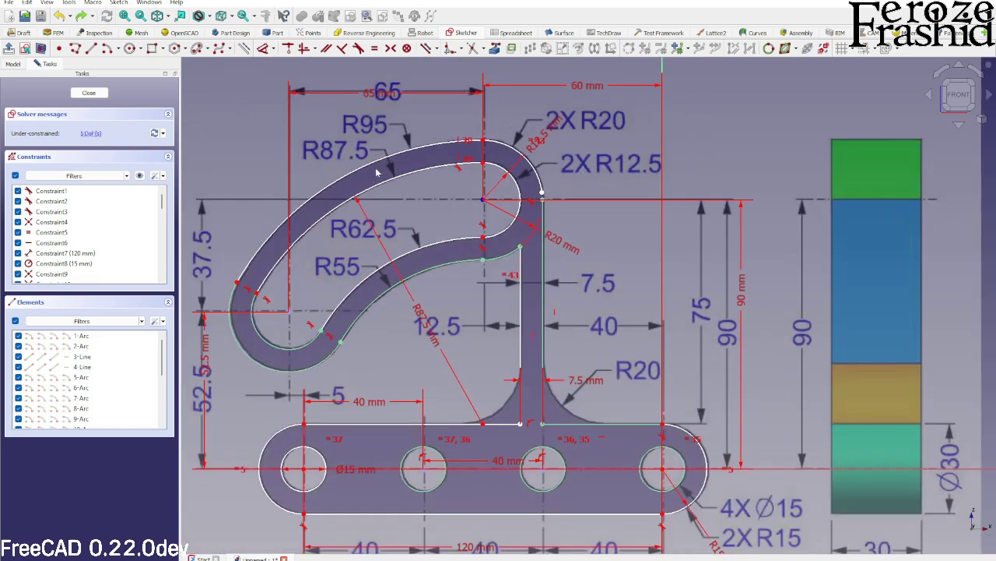
{"action": "scroll", "coordinate": [506, 183], "scroll_direction": "up", "scroll_amount": 3}
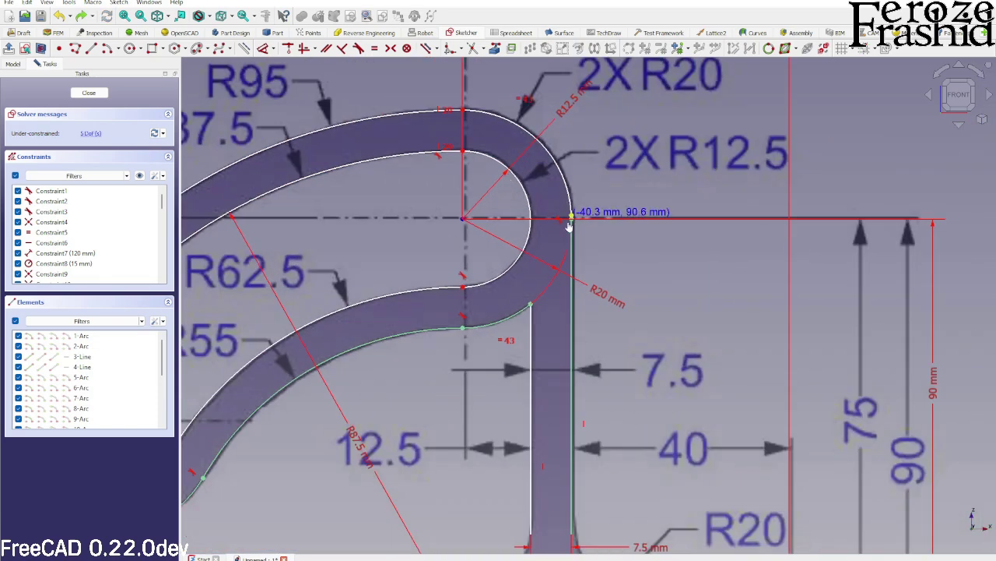
{"action": "left_click_drag", "start_coordinate": [569, 225], "coordinate": [569, 195]}
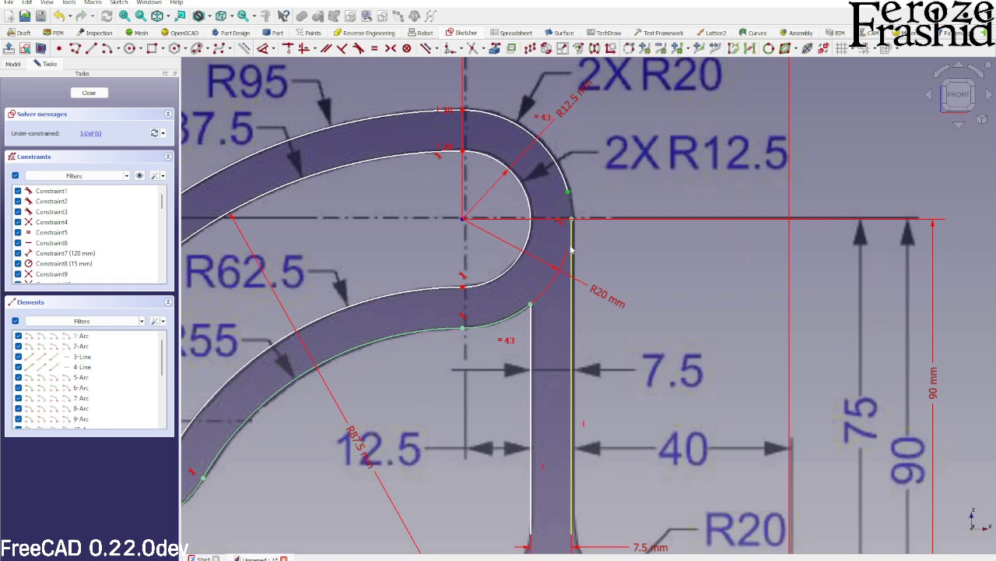
{"action": "key", "text": "c"}
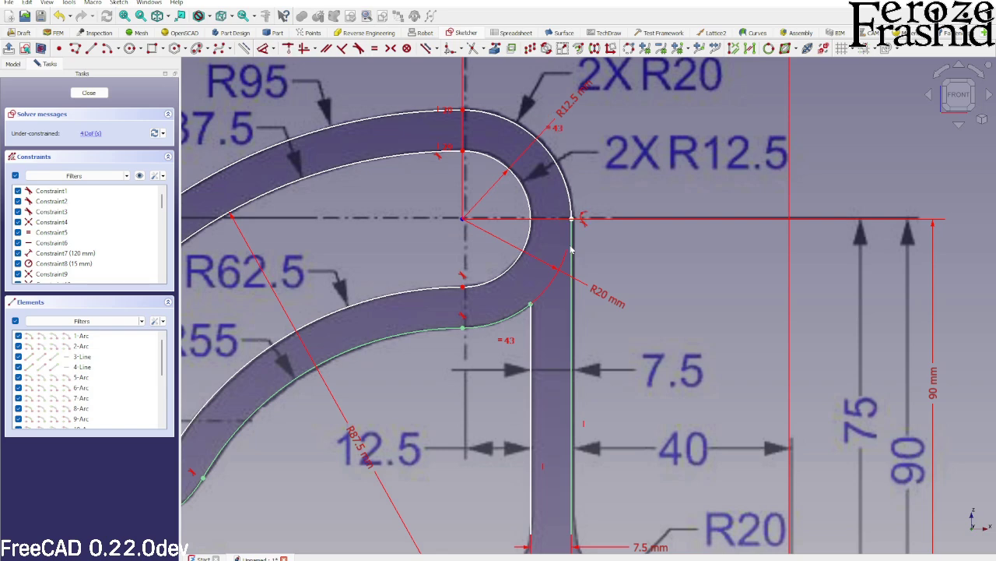
{"action": "left_click_drag", "start_coordinate": [573, 219], "coordinate": [573, 199]}
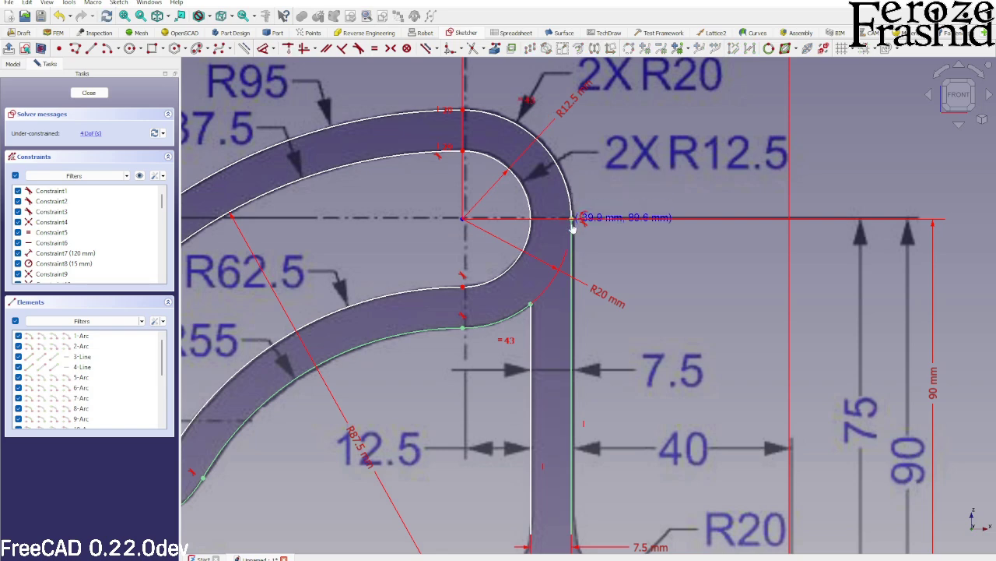
Step: Vertically align the lower endpoint of the inner R12.5 arc with the left endpoint of the remaining lower R20 arc
{"action": "scroll", "coordinate": [573, 220], "scroll_direction": "down", "scroll_amount": 3}
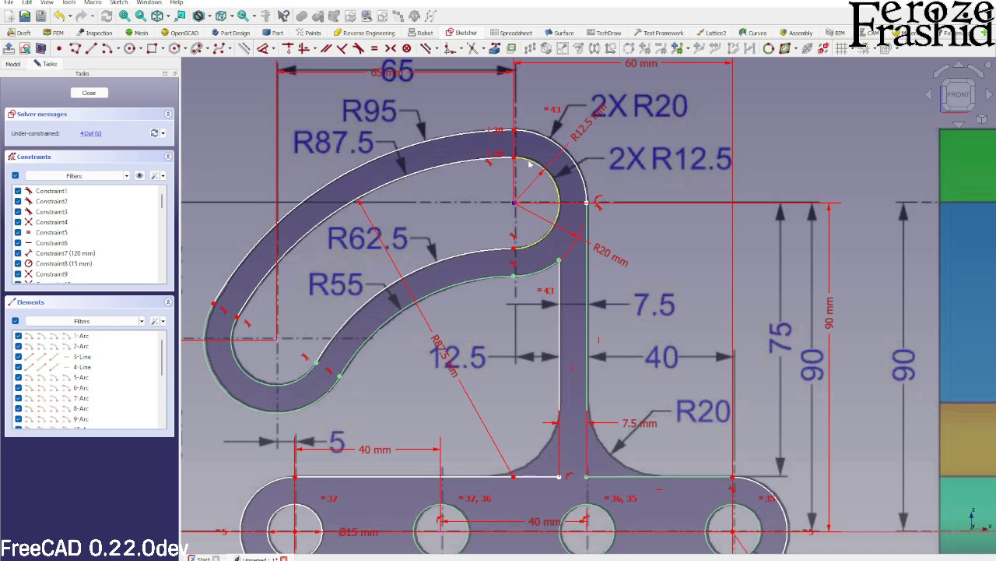
{"action": "left_click_drag", "start_coordinate": [515, 160], "coordinate": [523, 168]}
{"action": "left_click", "coordinate": [516, 276]}
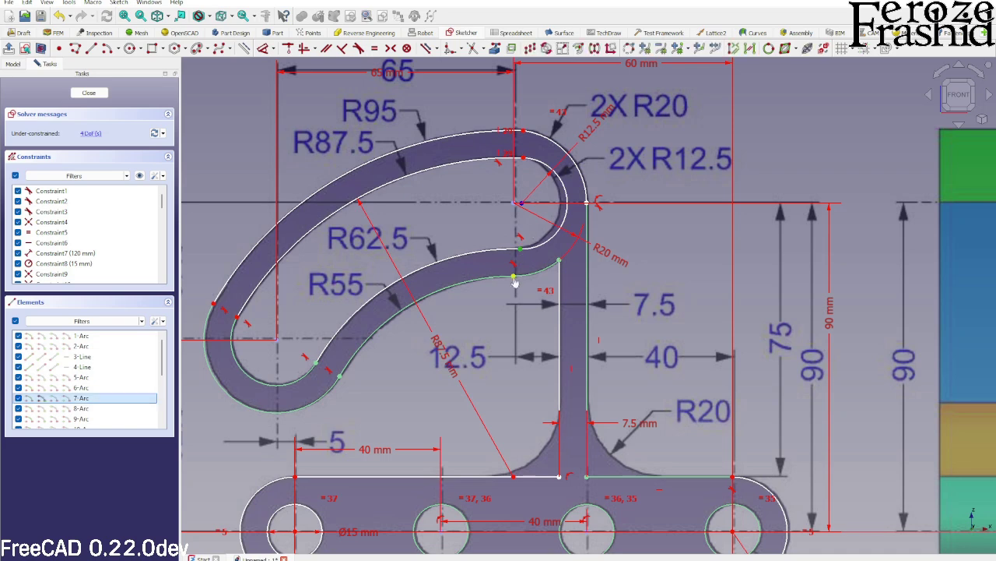
{"action": "key", "text": "v"}
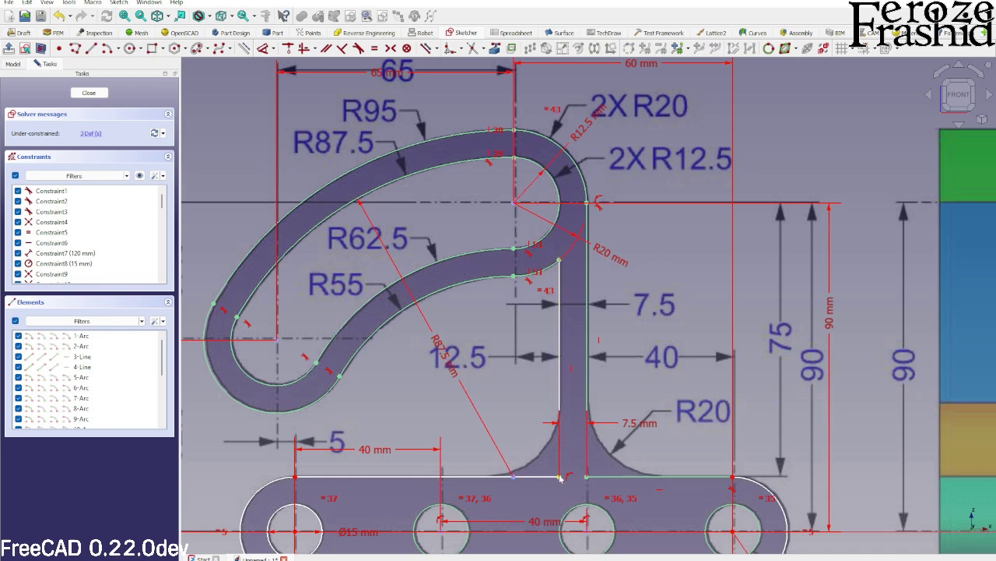
Step: Constrain the base's upper-left edge segment horizontal and horizontally align the lower endpoints of the two web lines
{"action": "left_click_drag", "start_coordinate": [559, 477], "coordinate": [558, 467]}
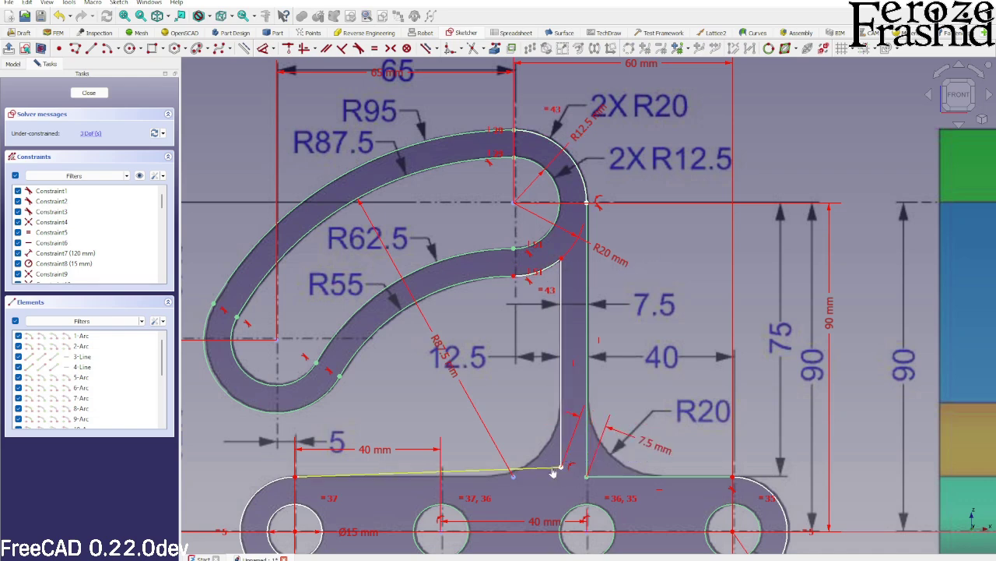
{"action": "key", "text": "h"}
{"action": "left_click", "coordinate": [559, 477]}
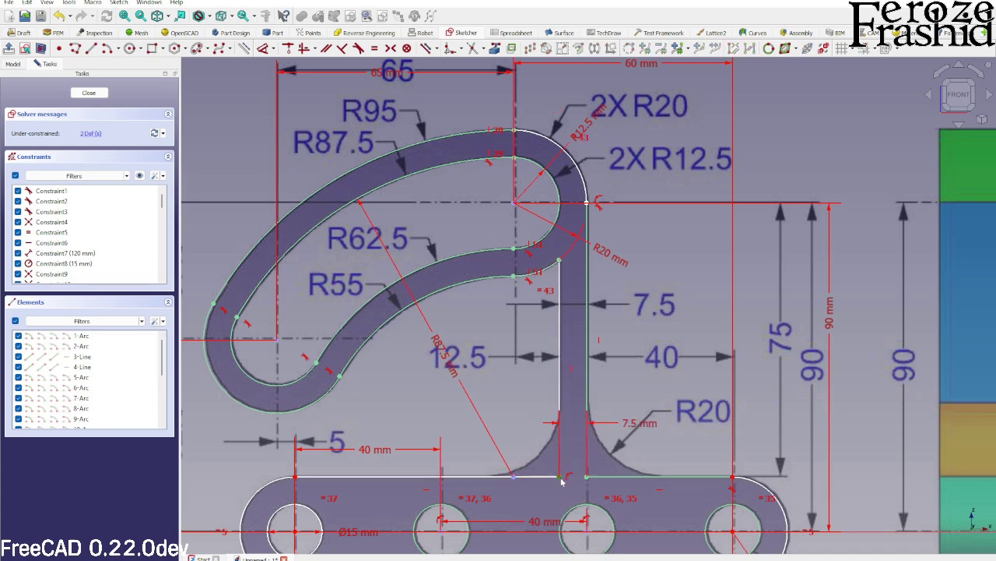
{"action": "left_click", "coordinate": [586, 478]}
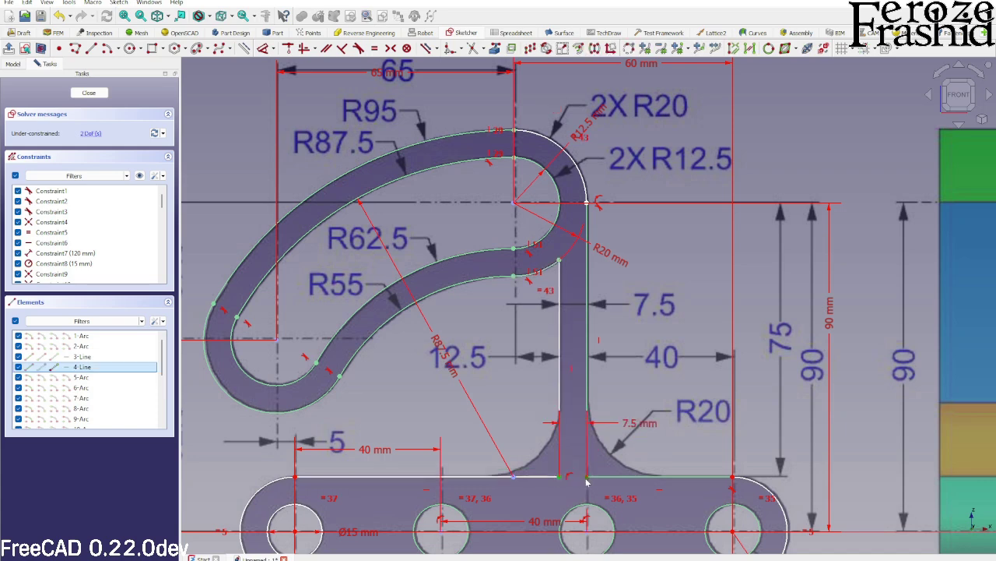
{"action": "key", "text": "h"}
{"action": "left_click_drag", "start_coordinate": [560, 477], "coordinate": [569, 458]}
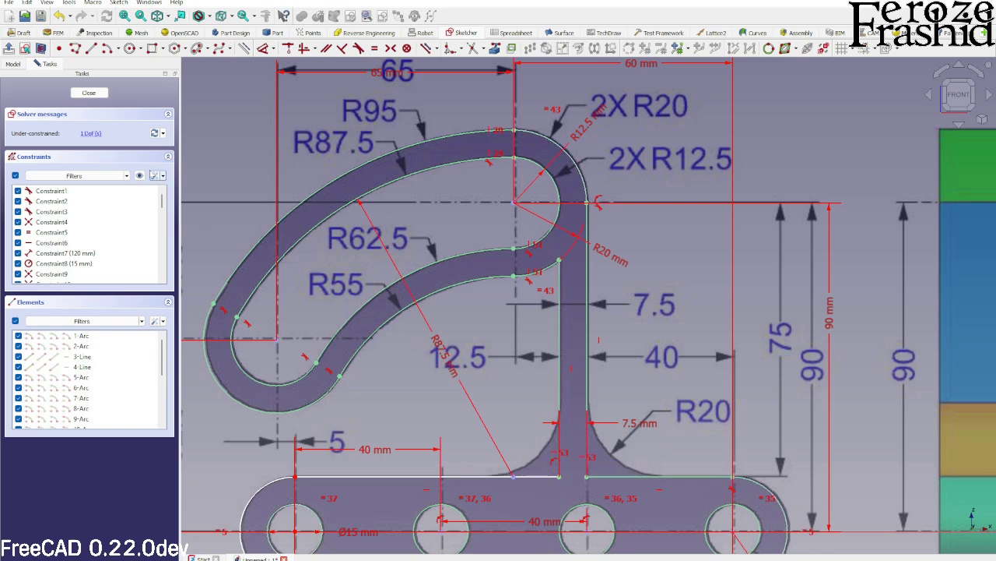
Step: Make the base slot's left end arc tangent to the upper-left edge segment
{"action": "scroll", "coordinate": [463, 267], "scroll_direction": "down", "scroll_amount": 2}
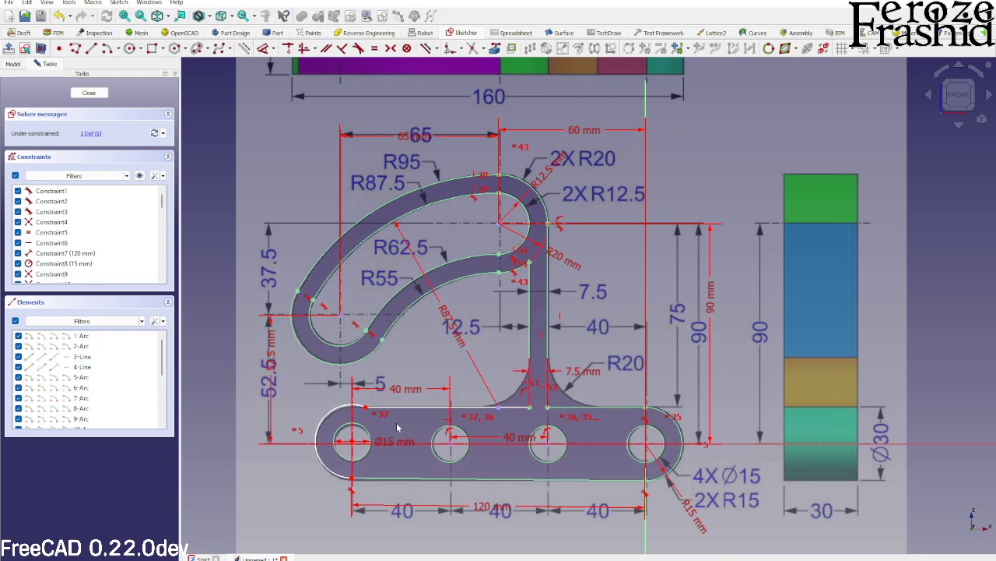
{"action": "key", "text": "t"}
{"action": "left_click", "coordinate": [358, 405]}
{"action": "left_click", "coordinate": [377, 407]}
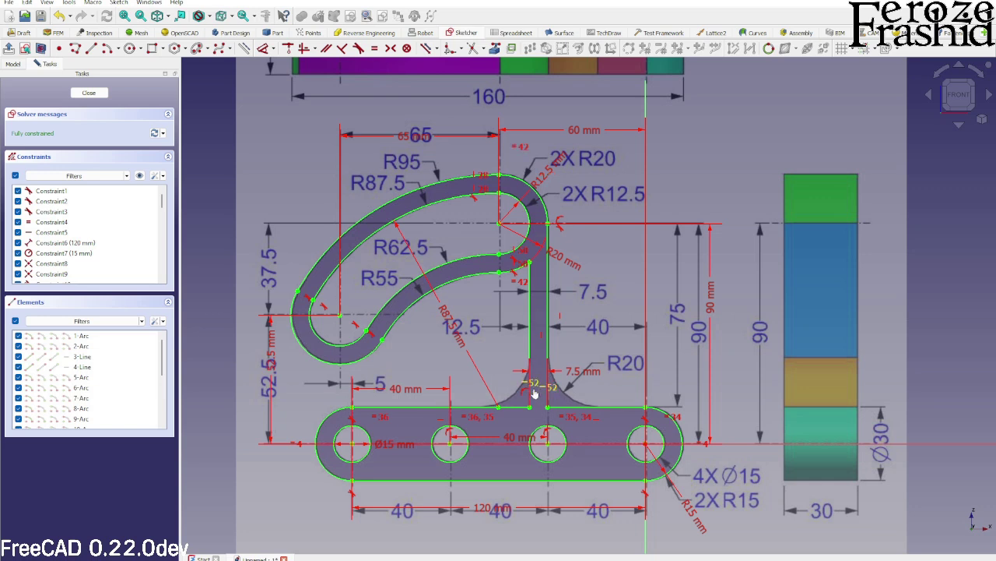
Step: Move the 7.5 mm web width dimension below the base's upper edge
{"action": "left_click_drag", "start_coordinate": [560, 376], "coordinate": [575, 424]}
{"action": "scroll", "coordinate": [576, 424], "scroll_direction": "up", "scroll_amount": 2}
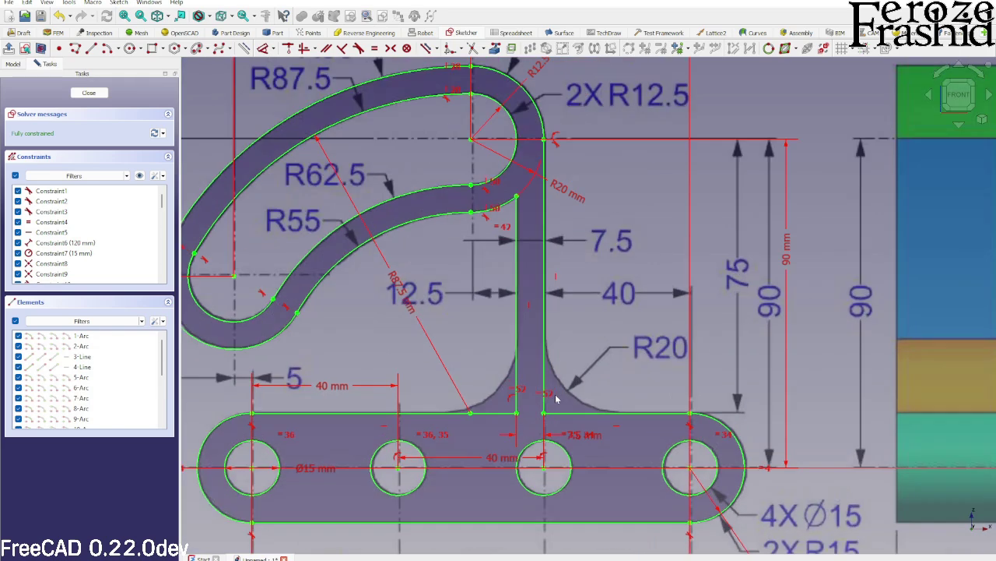
Step: Close the finished sketch and extrude it 30 mm symmetrically along its normal as a solid
{"action": "scroll", "coordinate": [555, 399], "scroll_direction": "down", "scroll_amount": 1}
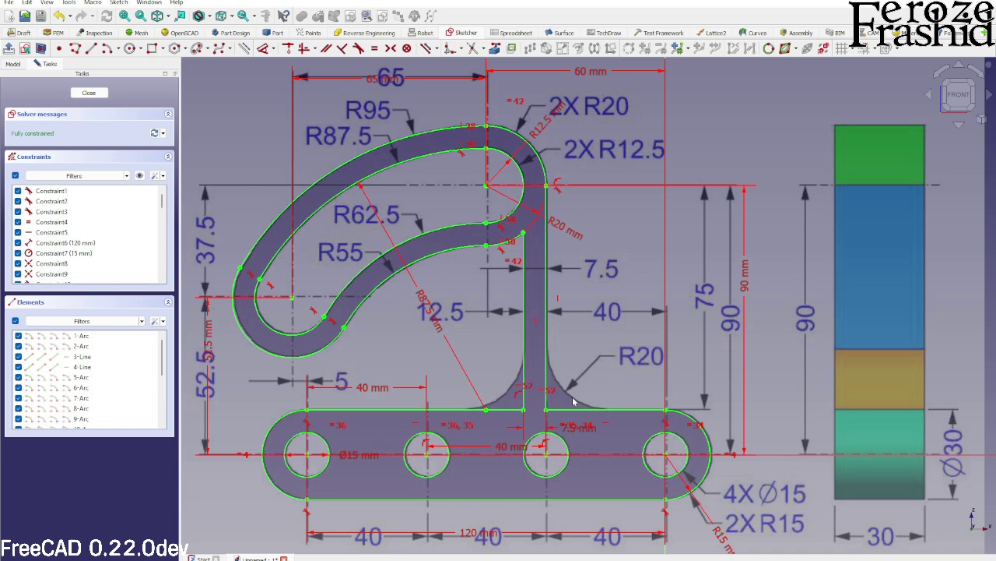
{"action": "left_click", "coordinate": [89, 92]}
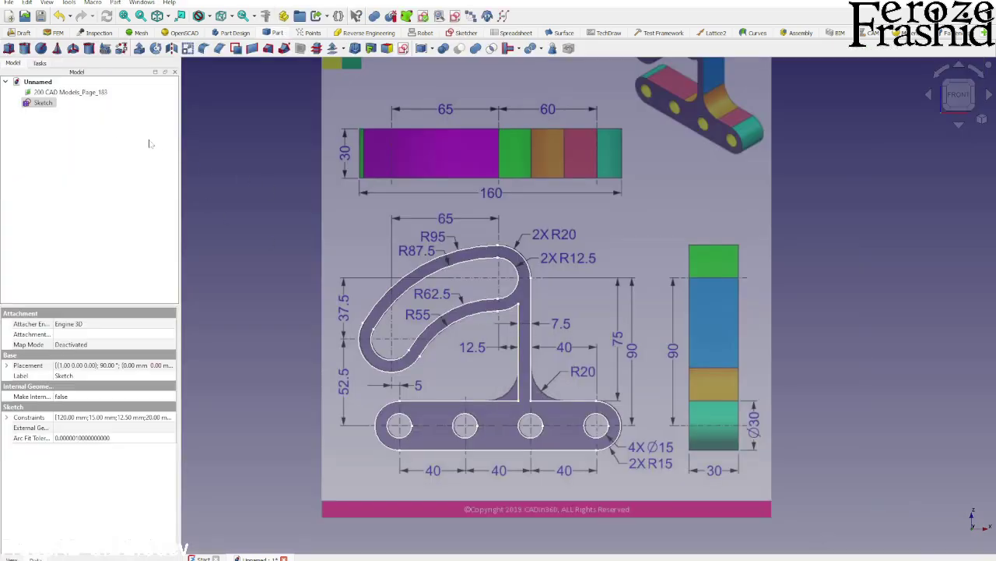
{"action": "left_click", "coordinate": [56, 105]}
{"action": "left_click", "coordinate": [140, 48]}
{"action": "type", "text": "30"}
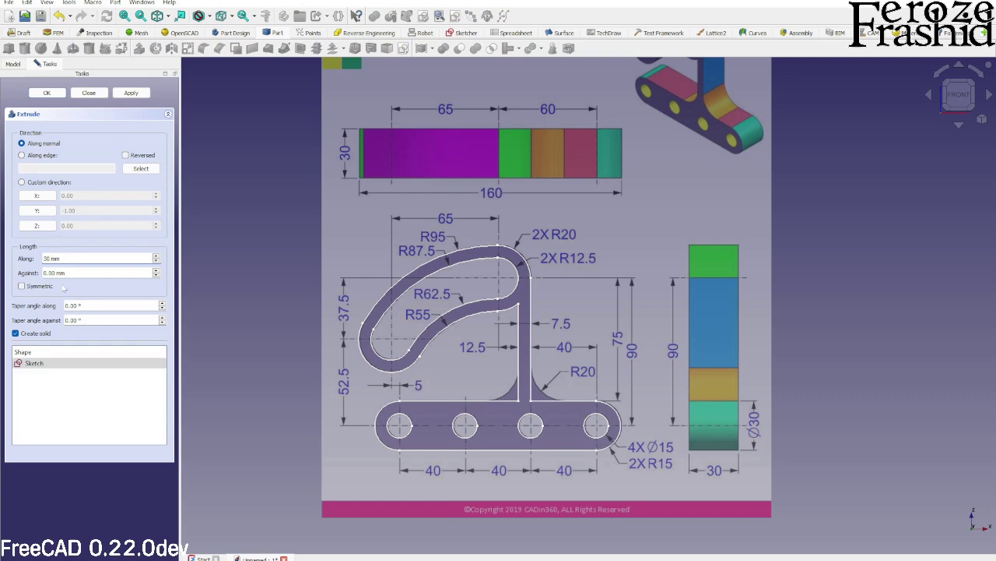
{"action": "left_click", "coordinate": [23, 285]}
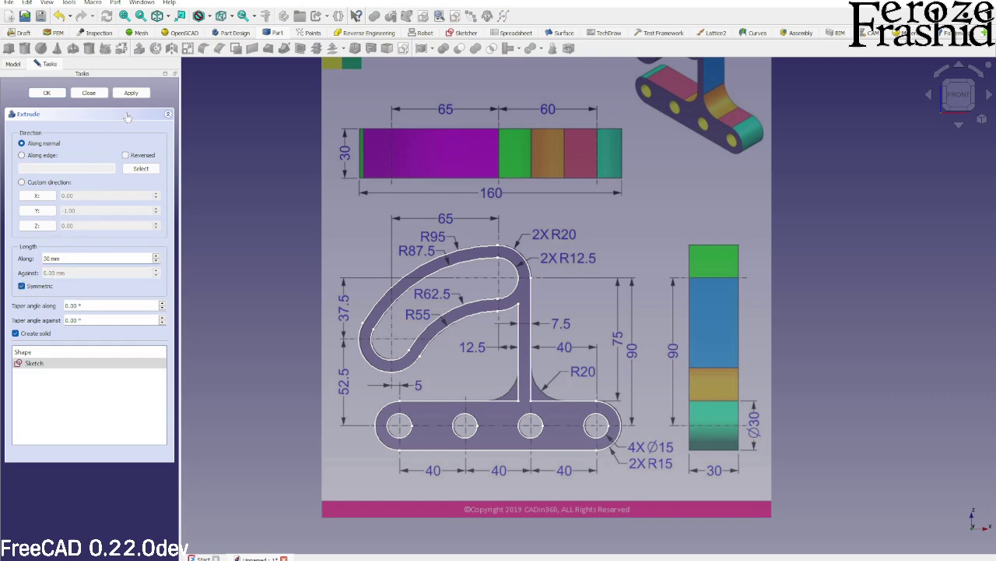
{"action": "left_click", "coordinate": [130, 93]}
{"action": "left_click", "coordinate": [87, 93]}
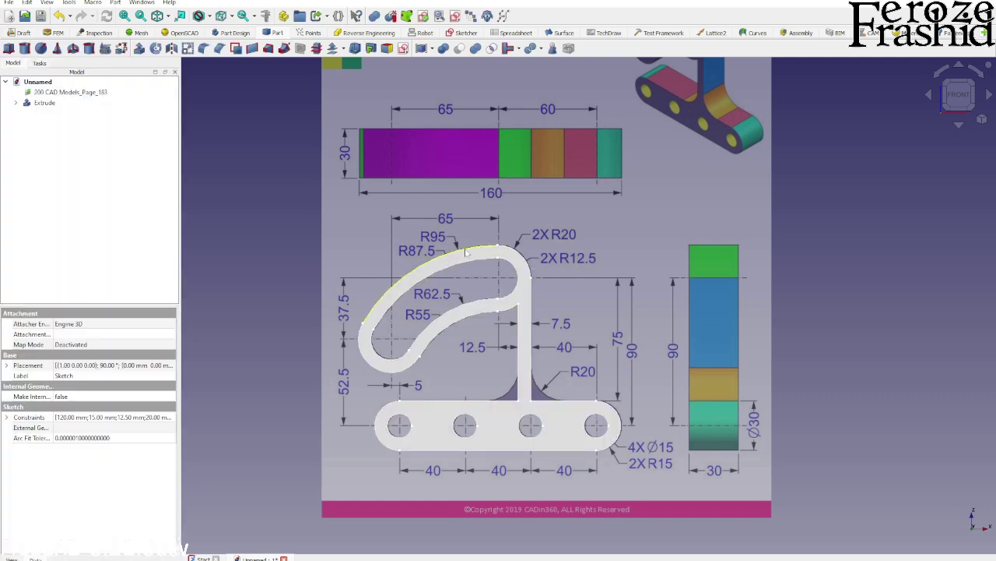
Step: Try to select the inner corner edge where the web's right face meets the base's upper face
{"action": "scroll", "coordinate": [466, 251], "scroll_direction": "up", "scroll_amount": 1}
{"action": "middle_click_drag", "start_coordinate": [585, 429], "coordinate": [544, 436]}
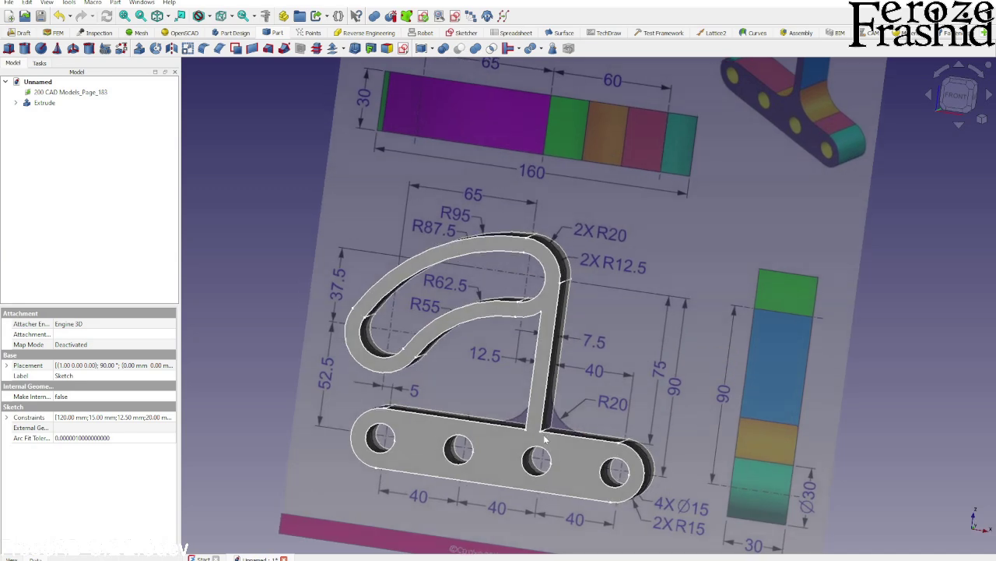
{"action": "scroll", "coordinate": [545, 440], "scroll_direction": "up", "scroll_amount": 3}
{"action": "scroll", "coordinate": [547, 431], "scroll_direction": "up", "scroll_amount": 5}
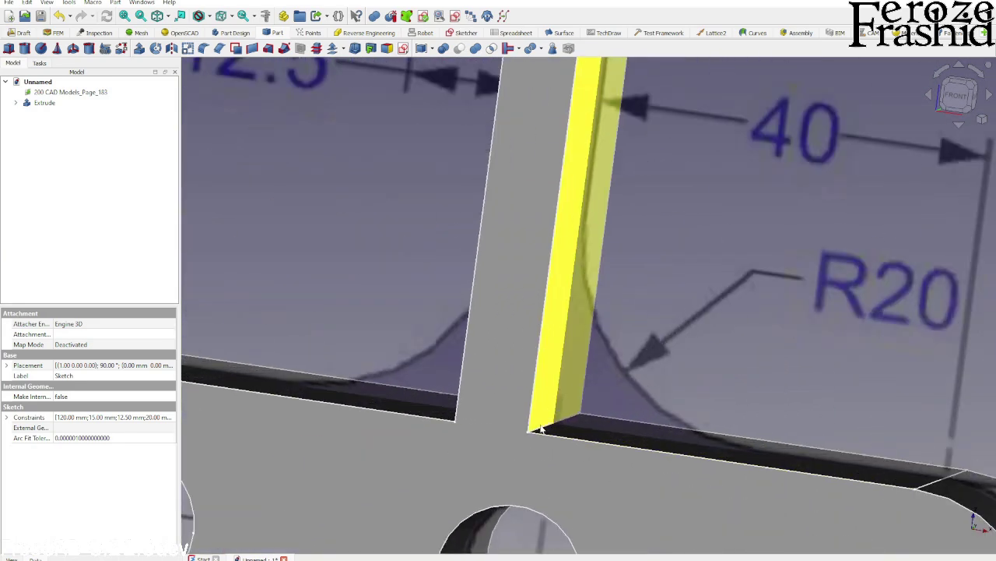
{"action": "left_click", "coordinate": [536, 433]}
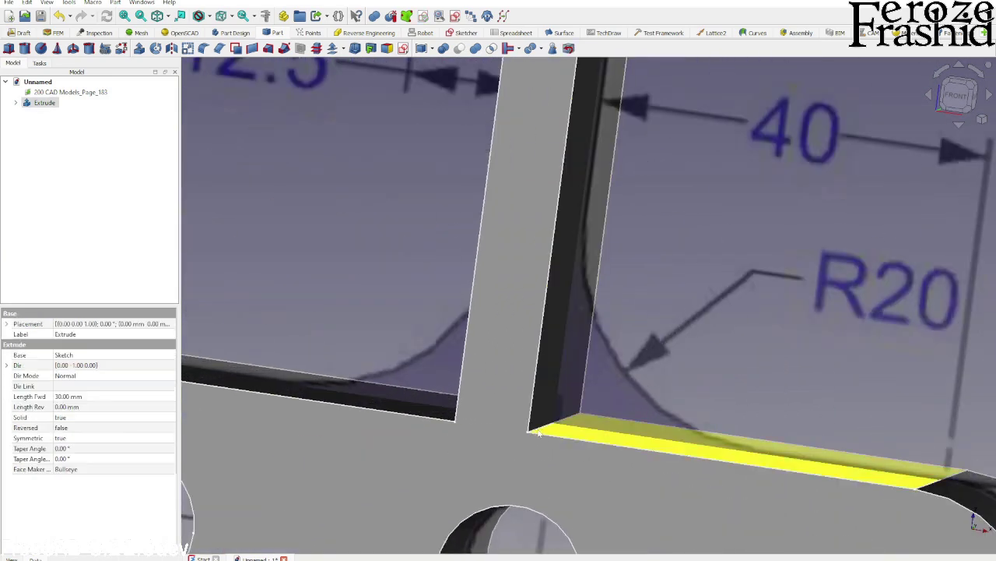
{"action": "left_click", "coordinate": [539, 433]}
{"action": "left_click", "coordinate": [540, 433]}
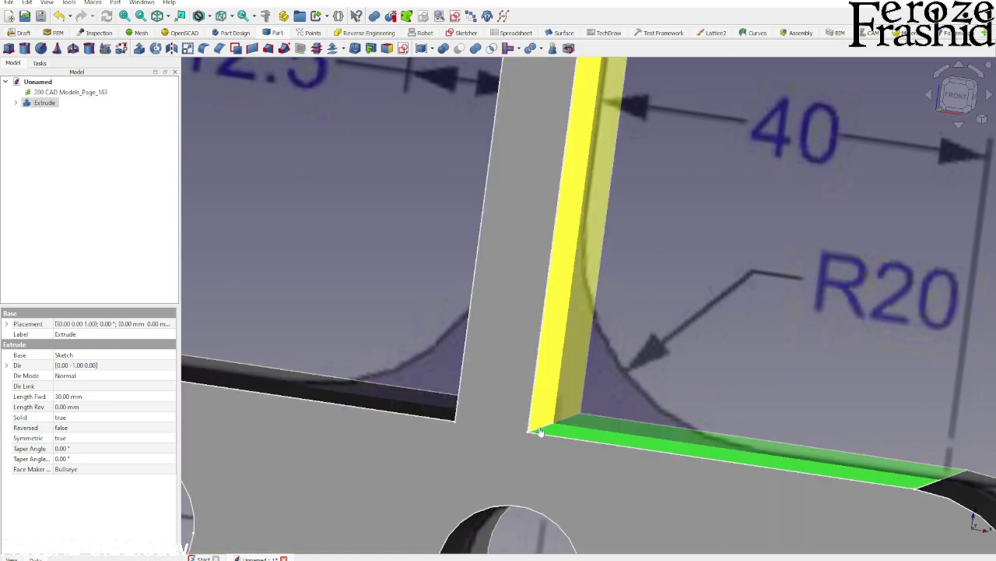
{"action": "left_click", "coordinate": [540, 431]}
Step: Hide the reference drawing image behind the extruded bracket
{"action": "scroll", "coordinate": [648, 341], "scroll_direction": "down", "scroll_amount": 4}
{"action": "left_click", "coordinate": [507, 299]}
{"action": "key", "text": "space"}
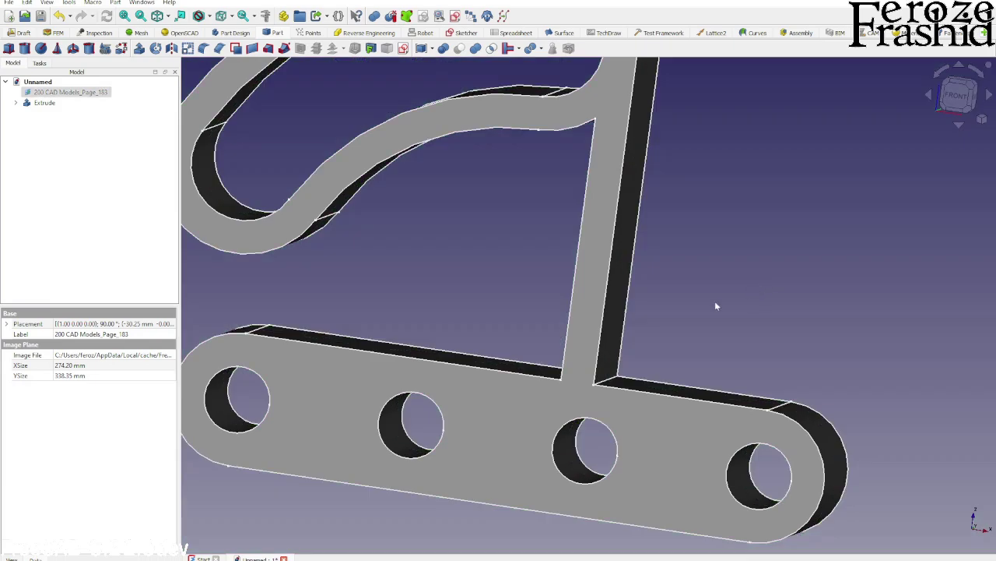
Step: Set the extruded bracket's display mode to Wireframe so its hidden edges can be picked
{"action": "middle_click_drag", "start_coordinate": [717, 306], "coordinate": [450, 371]}
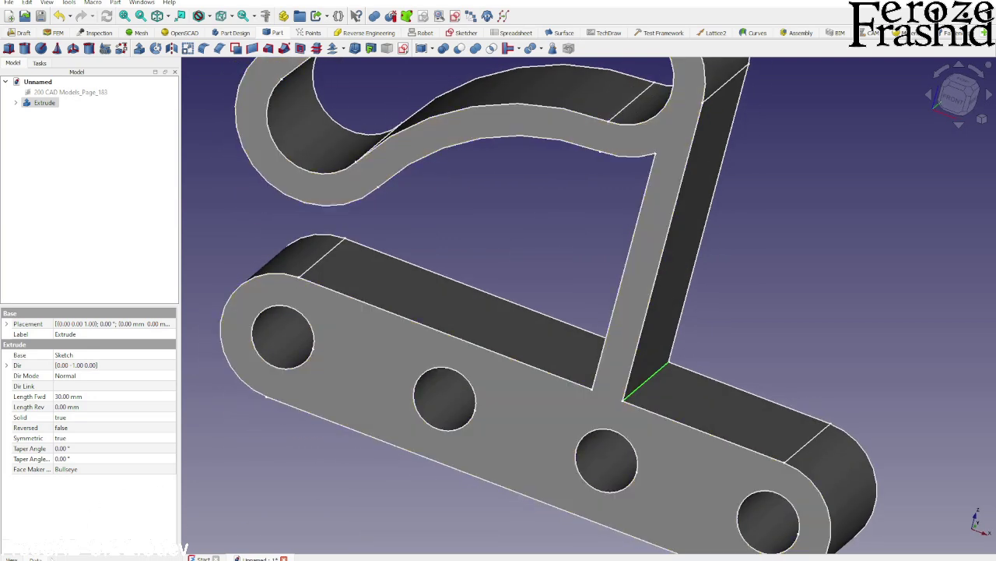
{"action": "left_click", "coordinate": [11, 558]}
{"action": "left_click", "coordinate": [76, 334]}
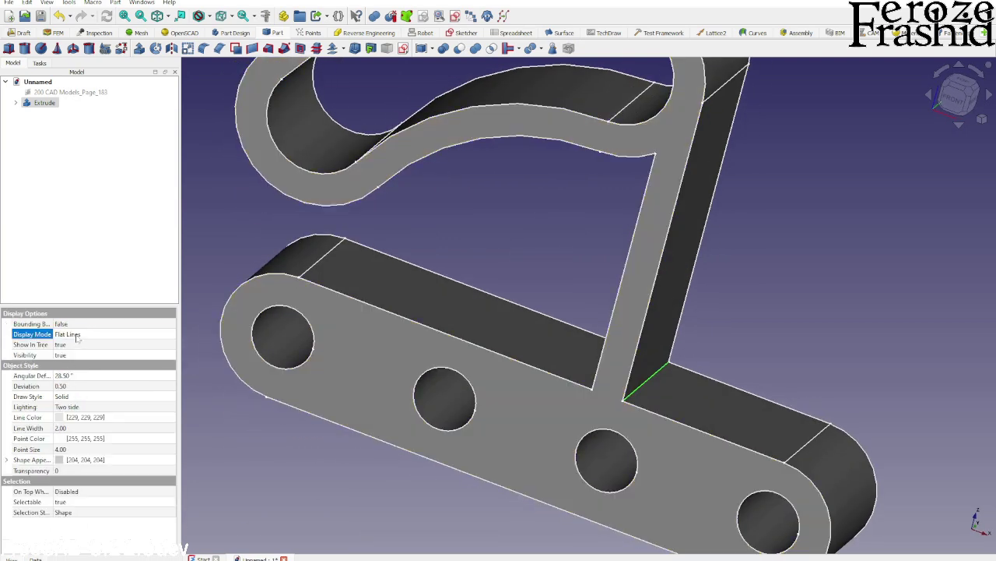
{"action": "left_click", "coordinate": [77, 335]}
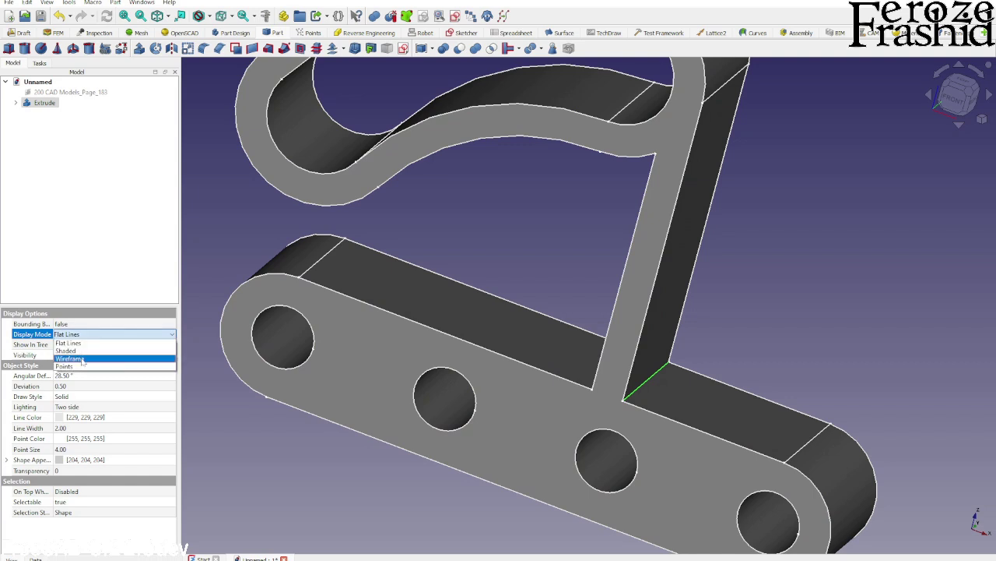
{"action": "left_click", "coordinate": [70, 358]}
Step: Fillet the two inner corner edges where the web meets the base with a constant 20 mm radius
{"action": "left_click", "coordinate": [718, 289]}
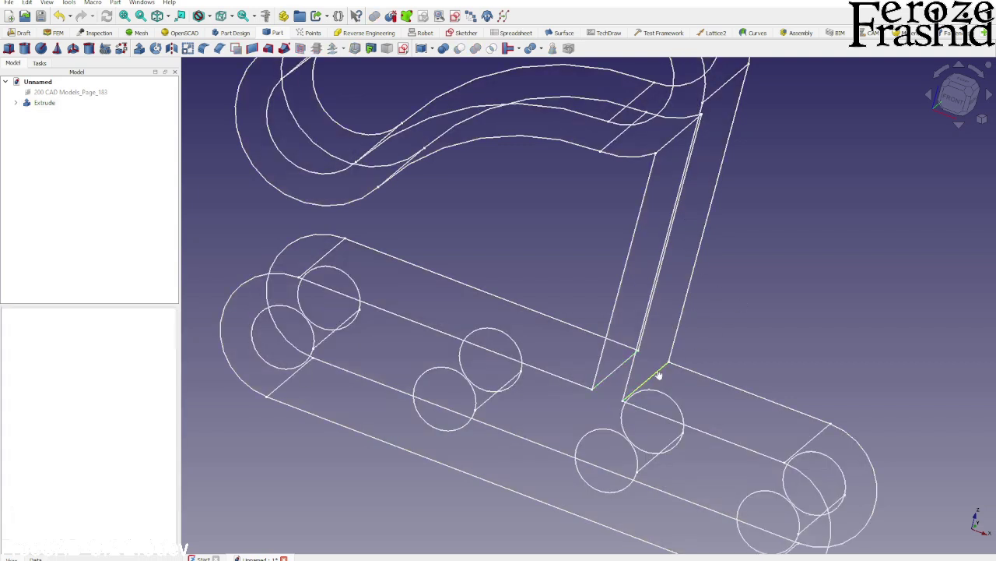
{"action": "left_click", "coordinate": [655, 374]}
{"action": "left_click", "coordinate": [614, 372], "text": "ctrl"}
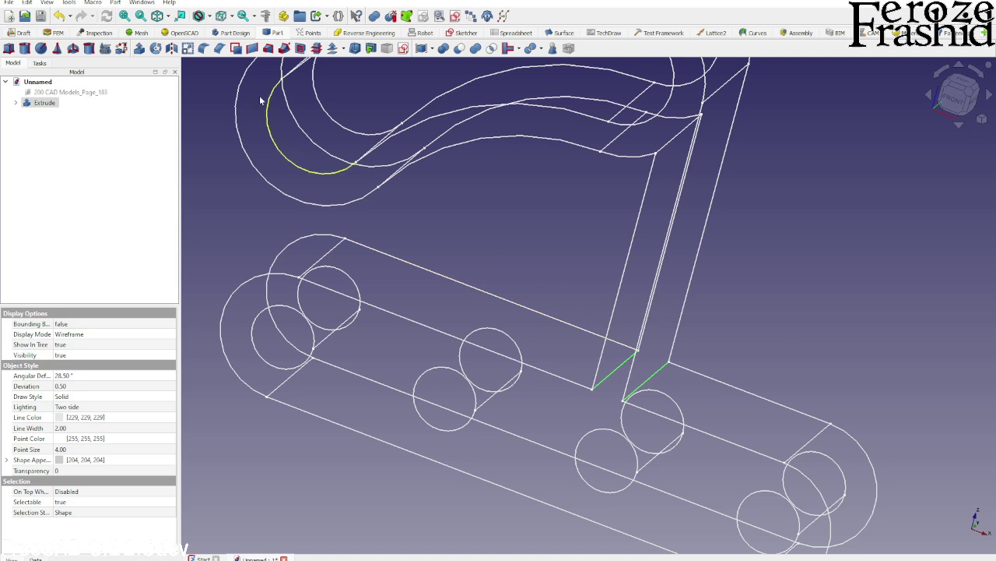
{"action": "left_click", "coordinate": [205, 49]}
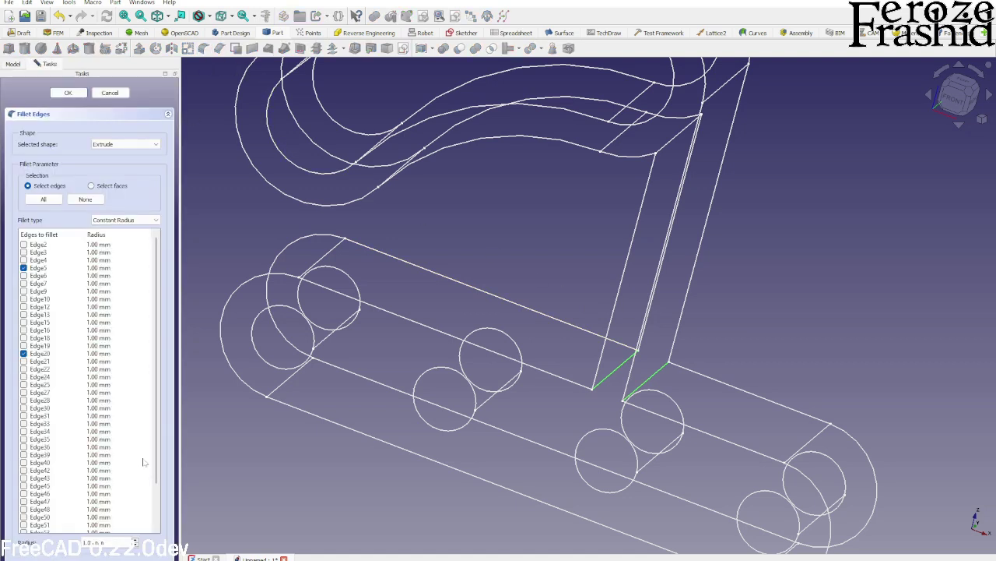
{"action": "left_click_drag", "start_coordinate": [94, 543], "coordinate": [53, 538]}
{"action": "type", "text": "16"}
{"action": "key", "text": "Return"}
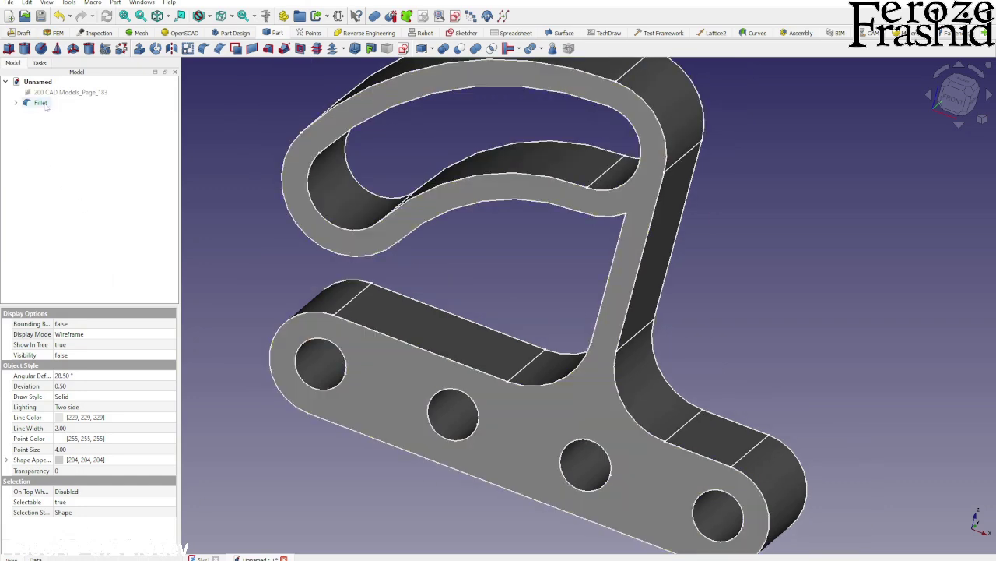
Step: Show the reference image briefly to compare it with the filleted bracket, and hide it again
{"action": "left_click", "coordinate": [55, 92]}
{"action": "key", "text": "space"}
{"action": "mouse_move", "coordinate": [582, 315]}
{"action": "middle_mouse_down"}
{"action": "mouse_move", "coordinate": [649, 282]}
{"action": "mouse_move", "coordinate": [596, 295]}
{"action": "mouse_move", "coordinate": [577, 320]}
{"action": "middle_mouse_up"}
{"action": "key", "text": "space"}
{"action": "scroll", "coordinate": [578, 320], "scroll_direction": "down", "scroll_amount": 3}
Step: Examine the finished bracket from several angles, including the curved slot, the base holes and the web fillets
{"action": "middle_click_drag", "start_coordinate": [594, 392], "coordinate": [676, 373]}
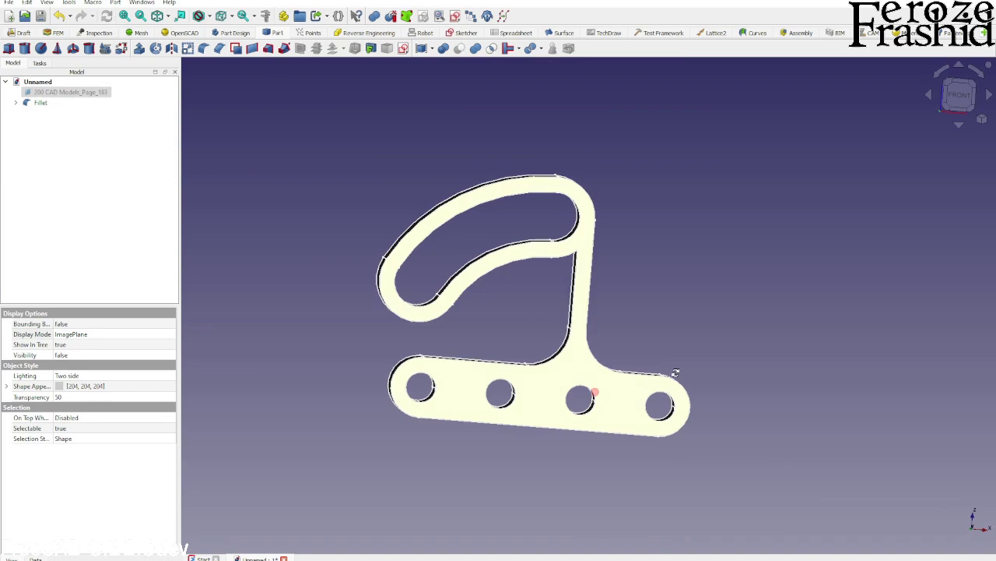
{"action": "scroll", "coordinate": [588, 337], "scroll_direction": "up", "scroll_amount": 2}
{"action": "middle_click_drag", "start_coordinate": [588, 339], "coordinate": [494, 363]}
{"action": "scroll", "coordinate": [513, 329], "scroll_direction": "down", "scroll_amount": 3}
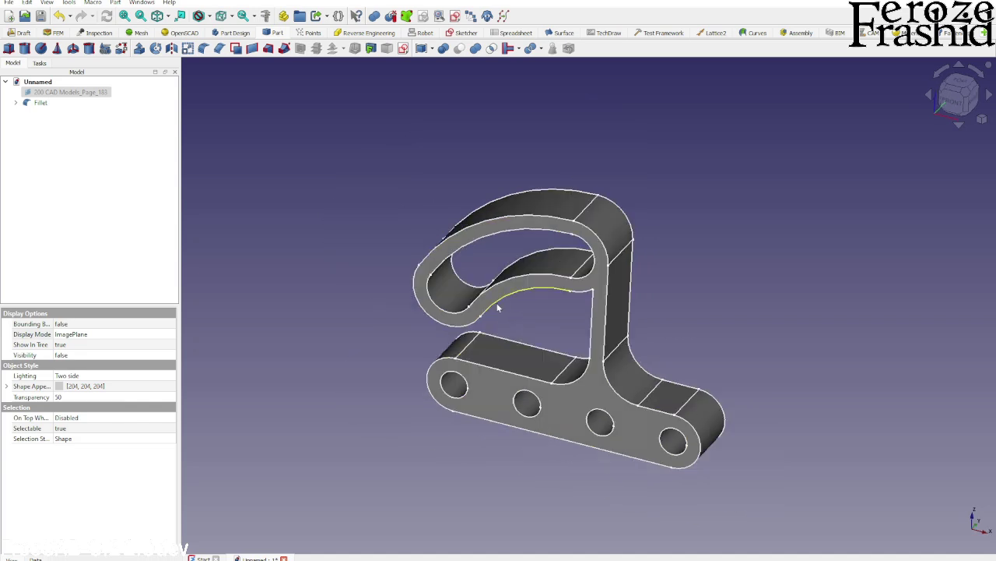
{"action": "middle_click_drag", "start_coordinate": [511, 321], "coordinate": [519, 323]}
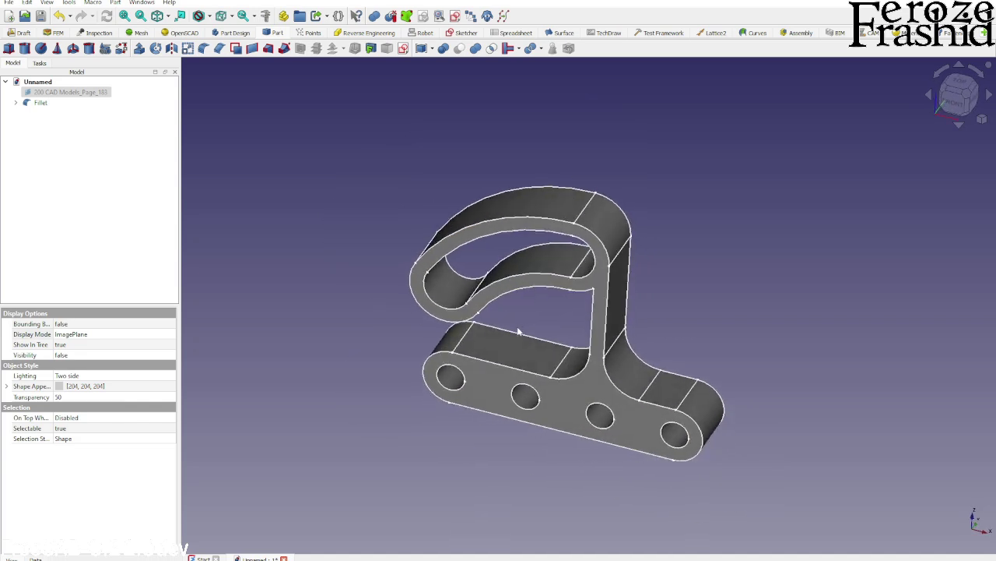
{"action": "scroll", "coordinate": [518, 330], "scroll_direction": "up", "scroll_amount": 1}
{"action": "middle_click_drag", "start_coordinate": [530, 335], "coordinate": [509, 333]}
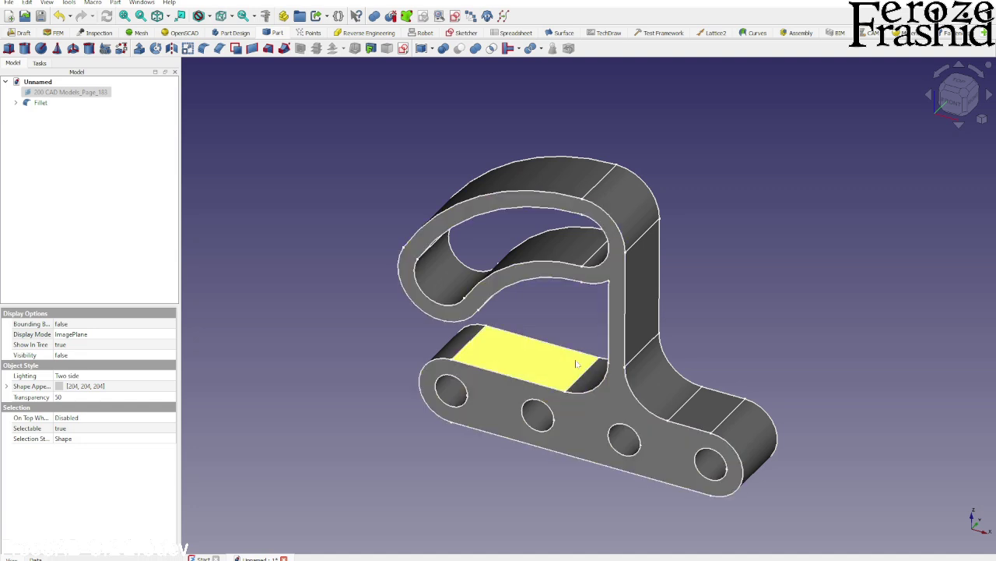
{"action": "scroll", "coordinate": [584, 366], "scroll_direction": "up", "scroll_amount": 2}
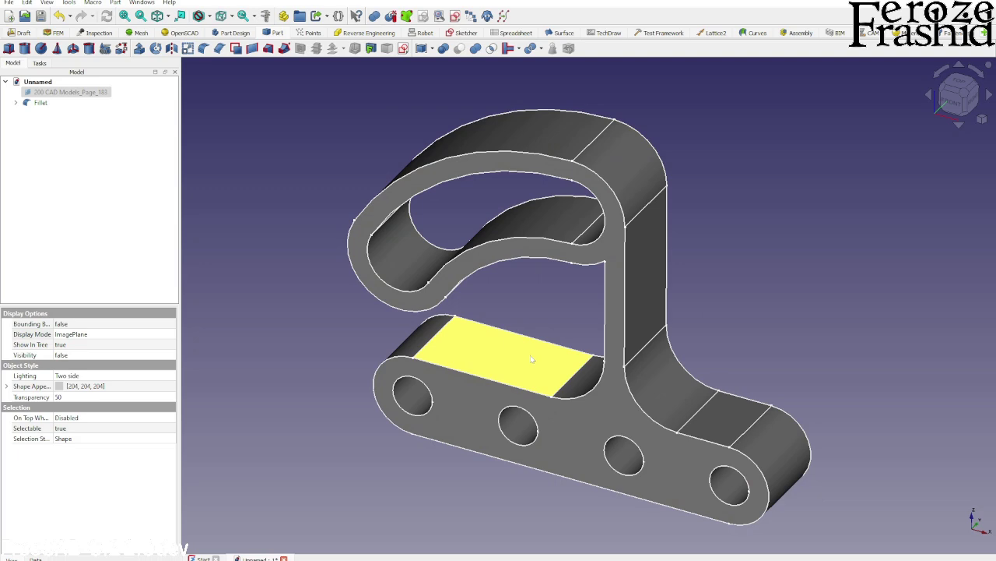
{"action": "mouse_move", "coordinate": [554, 327]}
{"action": "middle_mouse_down"}
{"action": "mouse_move", "coordinate": [566, 334]}
{"action": "mouse_move", "coordinate": [467, 330]}
{"action": "mouse_move", "coordinate": [538, 385]}
{"action": "mouse_move", "coordinate": [698, 340]}
{"action": "mouse_move", "coordinate": [843, 392]}
{"action": "mouse_move", "coordinate": [714, 401]}
{"action": "mouse_move", "coordinate": [550, 331]}
{"action": "middle_mouse_up"}
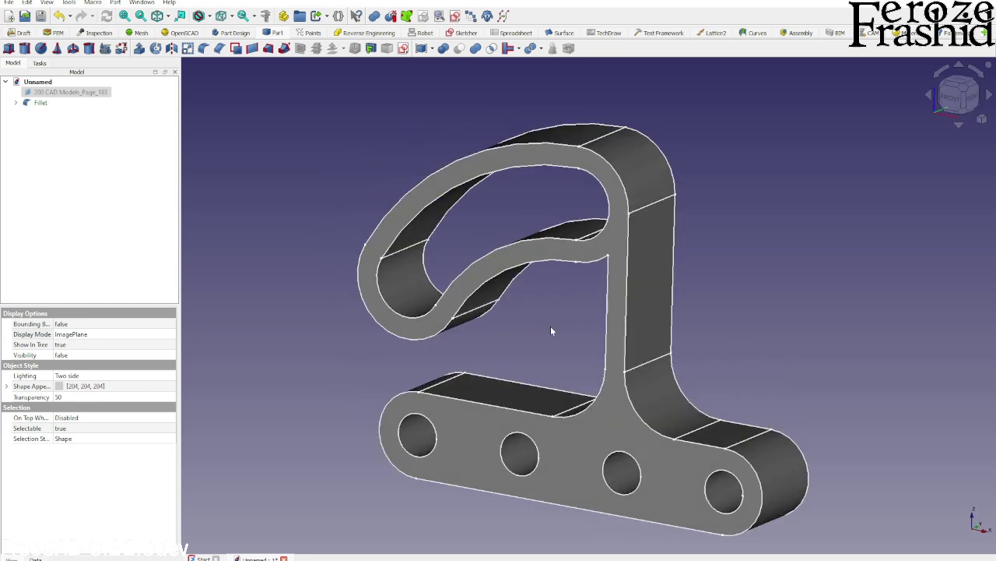